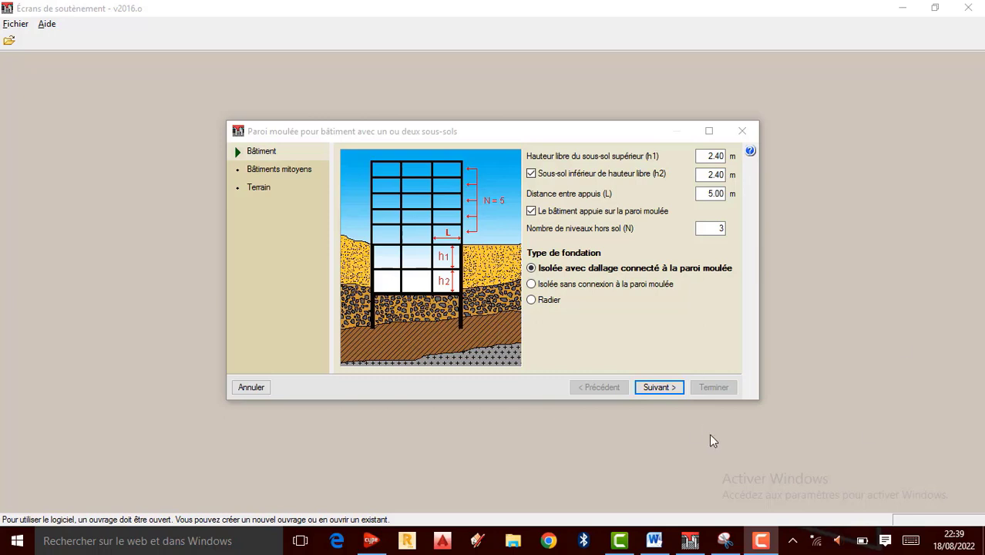
pyautogui.click(760, 541)
pyautogui.click(917, 484)
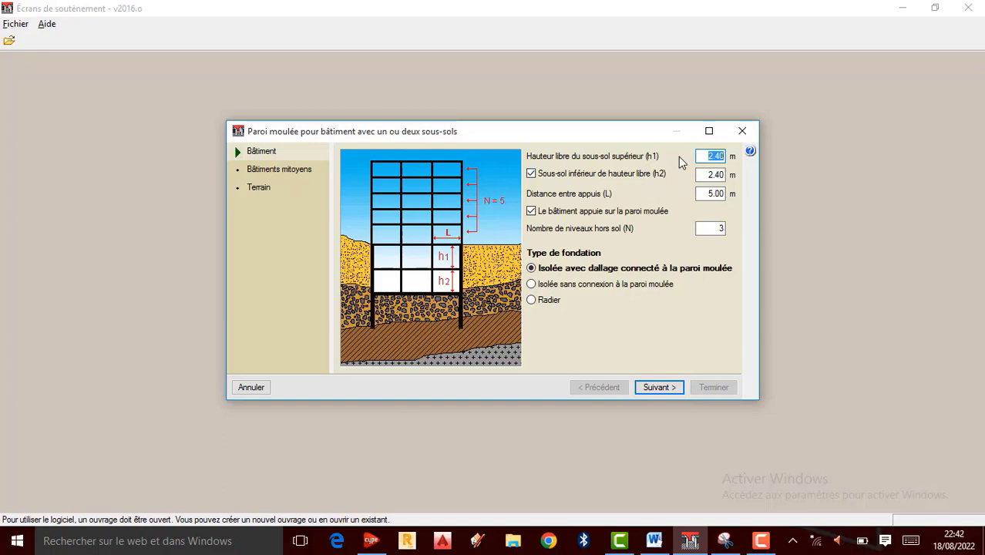
# Cancel the open wall wizard and new job, then restart Écrans de soutènement from the CYPE launcher and dismiss its notice.
pyautogui.click(736, 131)
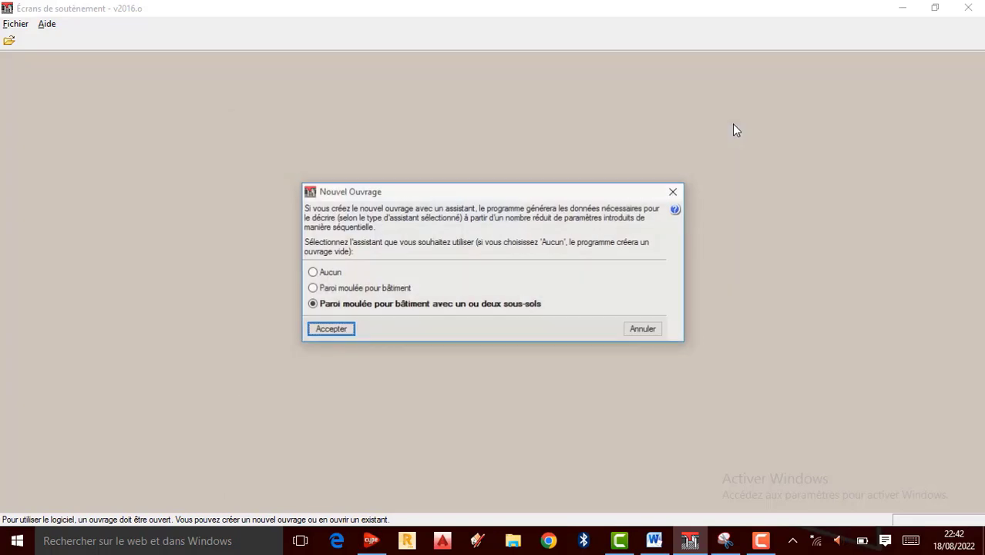
pyautogui.click(674, 193)
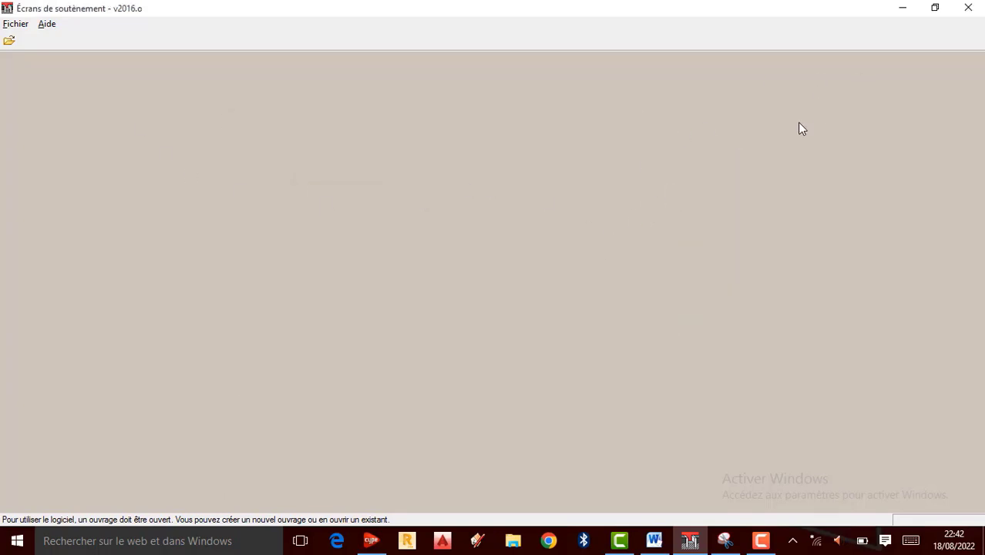
pyautogui.click(967, 8)
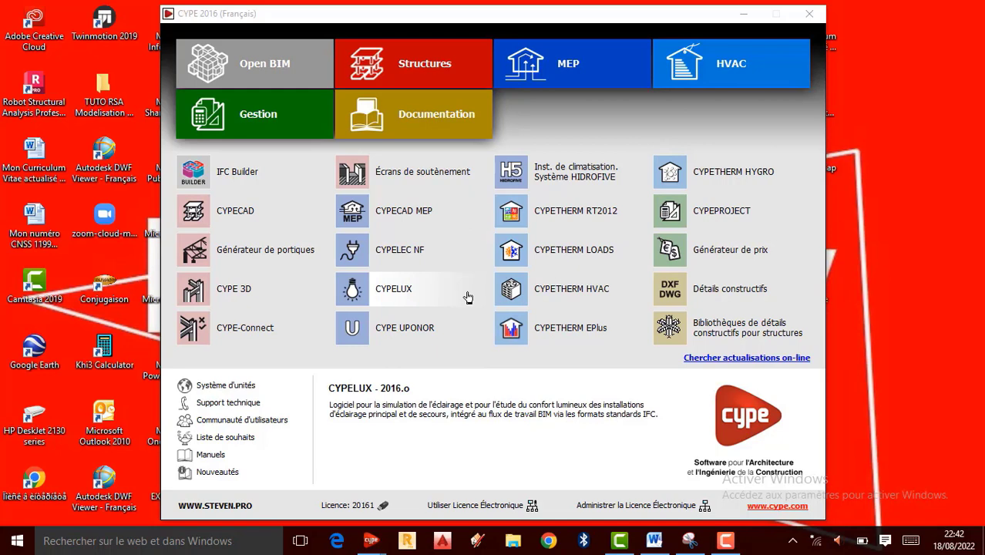
pyautogui.click(422, 172)
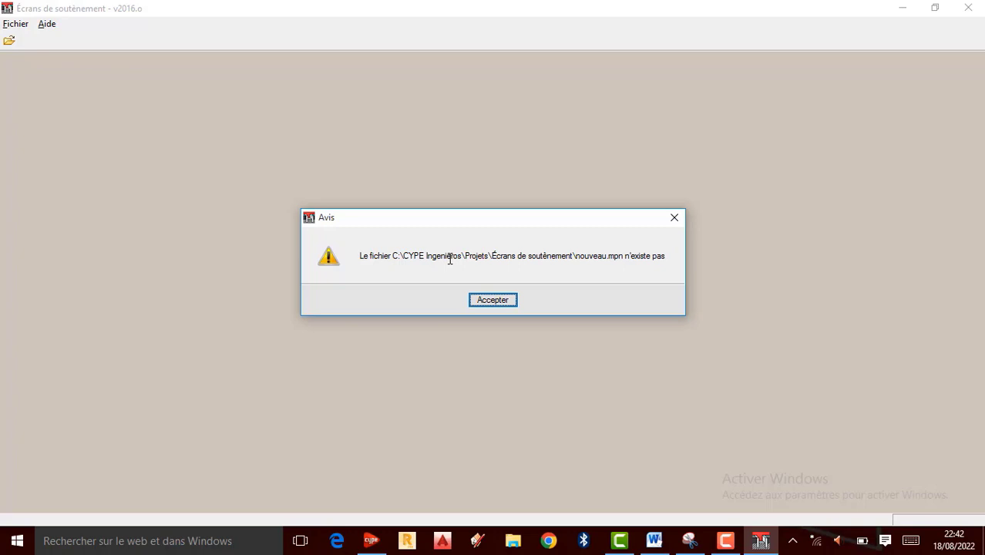
pyautogui.click(494, 301)
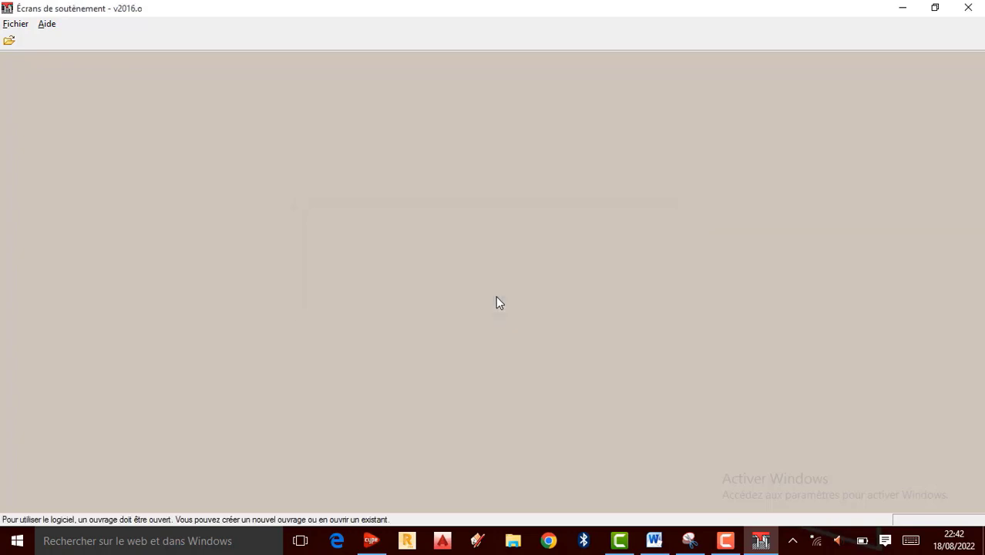
# Start a new job with the file name "Paroi Moulée pour Batiment avec deux sous-sol".
pyautogui.click(15, 24)
pyautogui.click(48, 40)
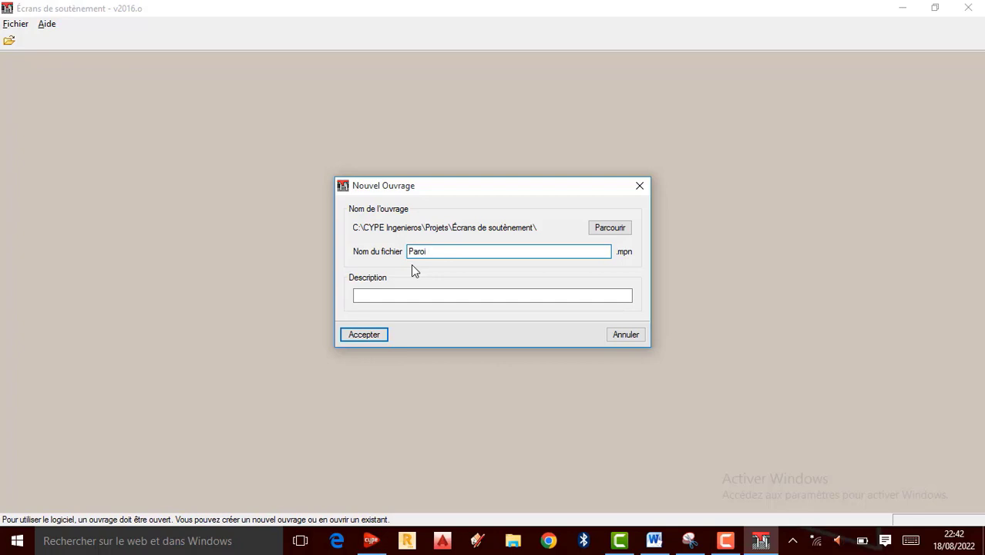
pyautogui.write('oul')
pyautogui.write('ée ')
pyautogui.write('pour')
pyautogui.write(' le')
pyautogui.press('BackSpace')
pyautogui.press('BackSpace')
pyautogui.write('Ba')
pyautogui.write('timr')
pyautogui.press('BackSpace')
pyautogui.write('ent avec deu')
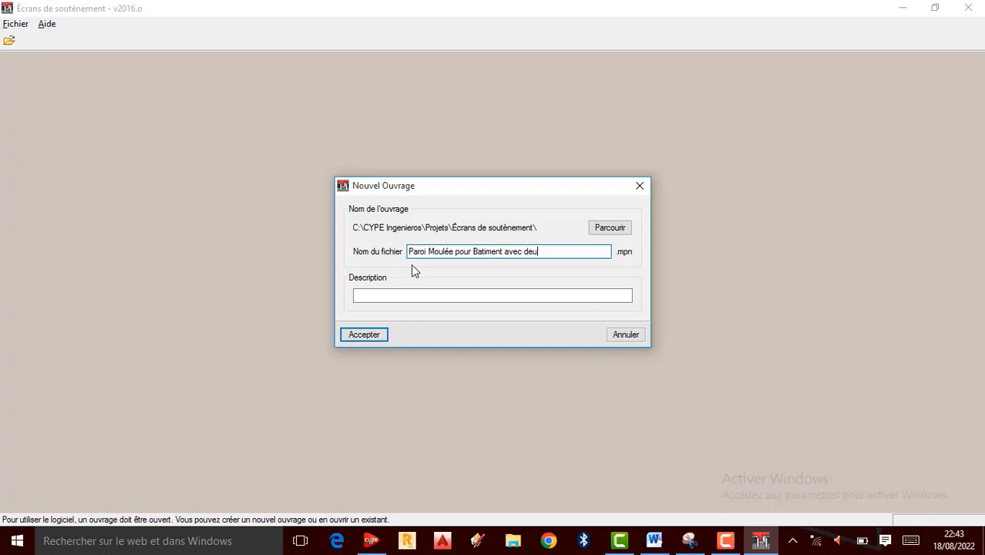
pyautogui.write('x sous-sol')
# Enter the author's tutorial channel name as the job description and confirm the new job.
pyautogui.click(396, 295)
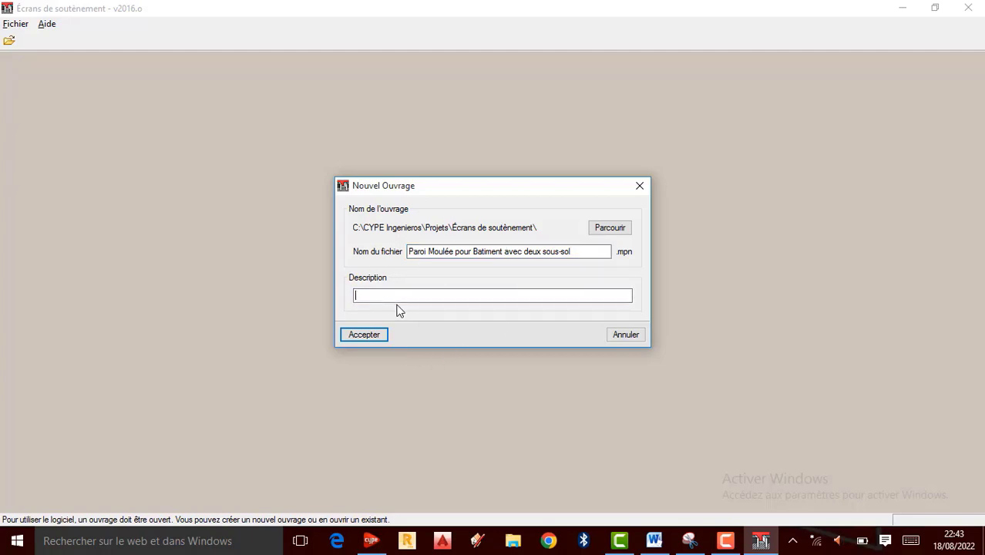
pyautogui.write('J')
pyautogui.write('.Nkunga Tutoriels')
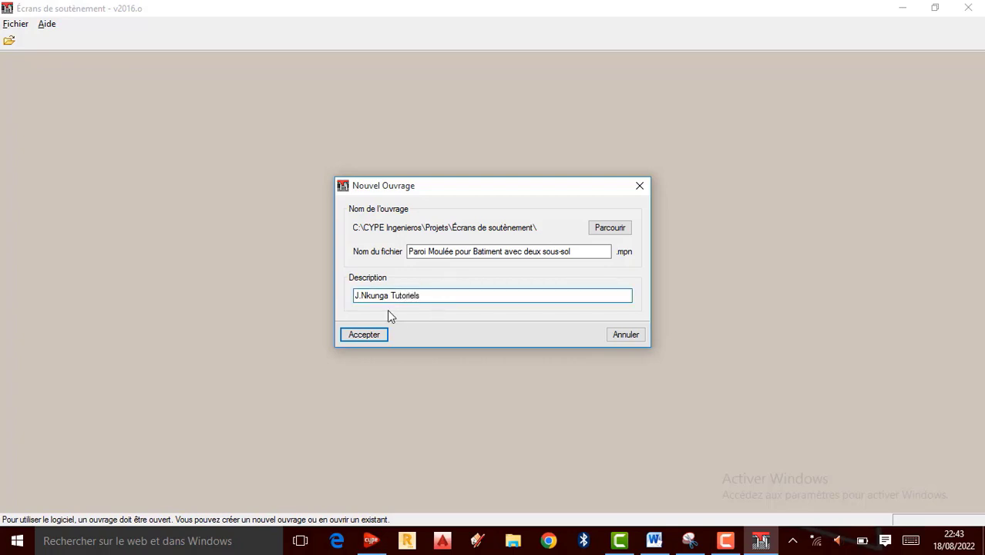
pyautogui.click(367, 334)
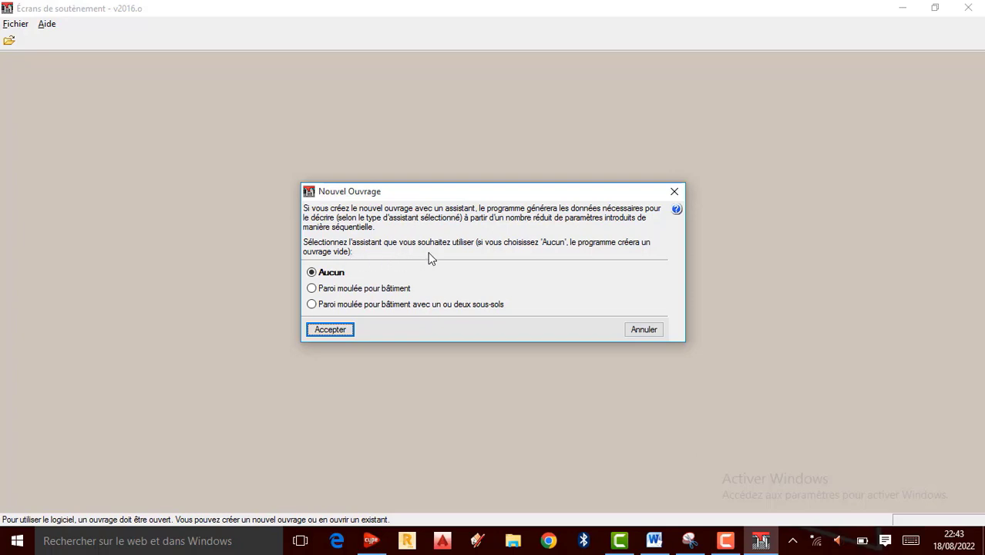
# Create the job with the assistant "Paroi moulée pour bâtiment avec un ou deux sous-sols".
pyautogui.click(317, 292)
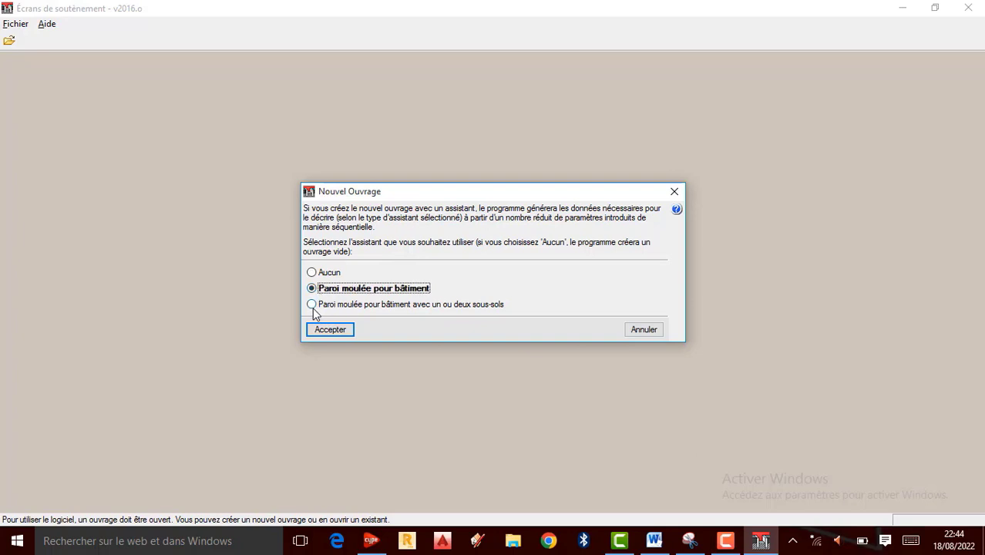
pyautogui.click(311, 305)
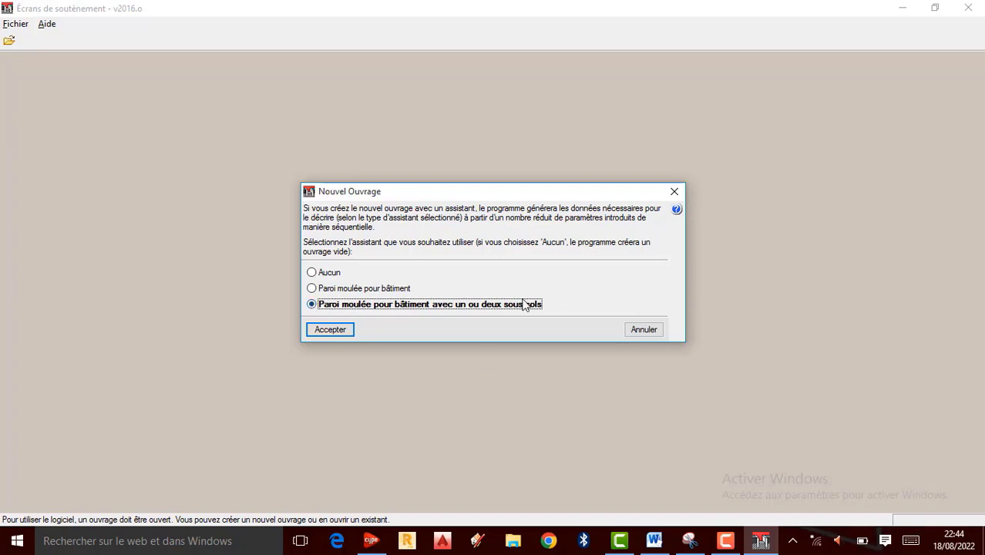
pyautogui.click(334, 330)
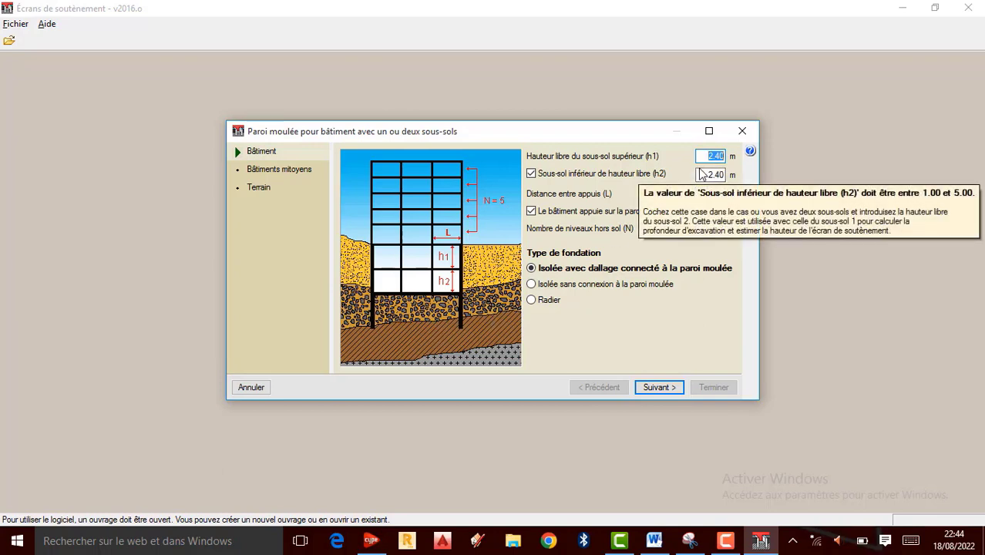
# Set the free height of the upper basement (h1) to 3.50 m and of the lower basement (h2) to 3.00 m.
pyautogui.write('3.50')
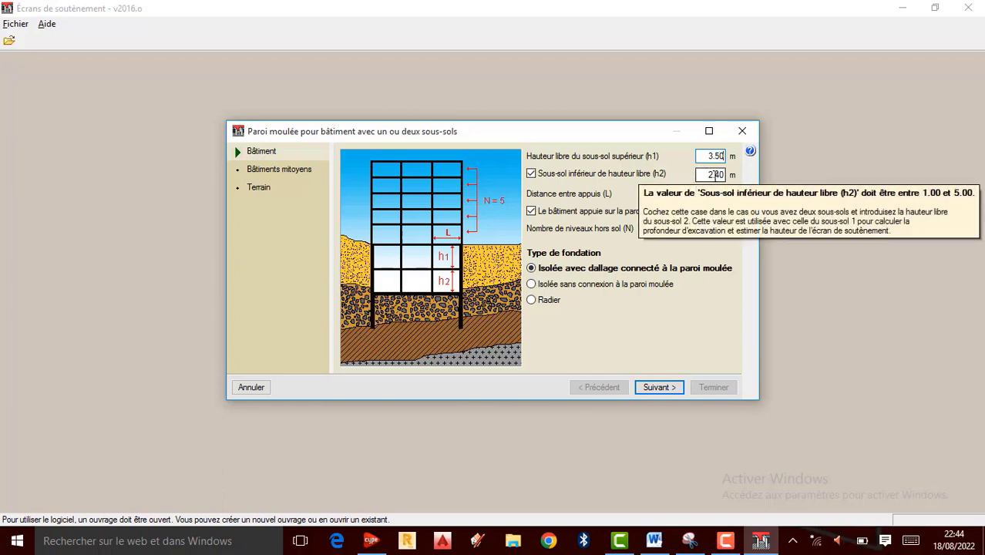
pyautogui.click(715, 176)
pyautogui.press('BackSpace')
pyautogui.write('3')
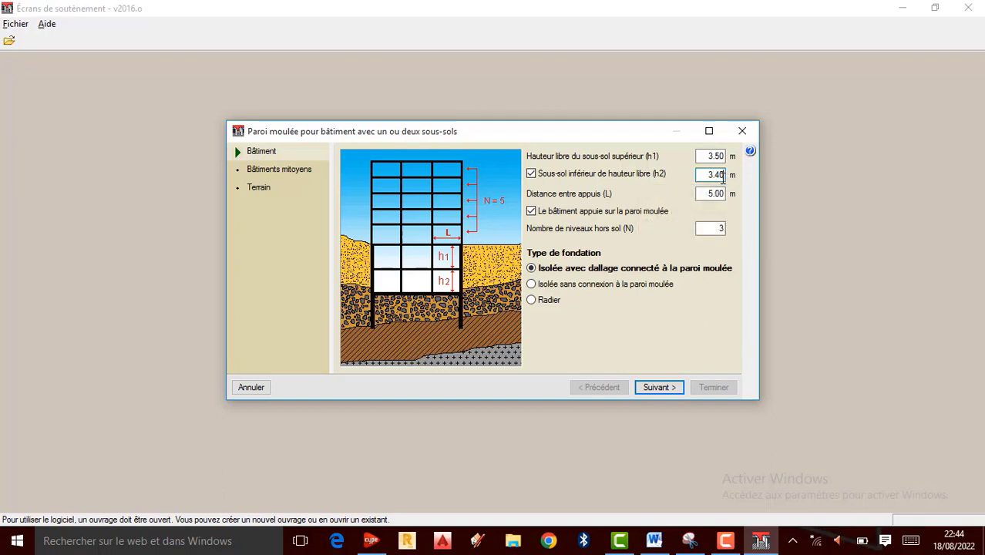
pyautogui.press('BackSpace')
pyautogui.press('BackSpace')
pyautogui.write('00')
# Set the distance between supports (L) to 4.50 m and the number of above-ground levels (N) to 5.
pyautogui.click(710, 194)
pyautogui.press('BackSpace')
pyautogui.write('5')
pyautogui.doubleClick(718, 229)
# Choose Radier as the foundation type and keep Sans bâtiment mitoyen for the surroundings, proceeding to the terrain data.
pyautogui.click(531, 300)
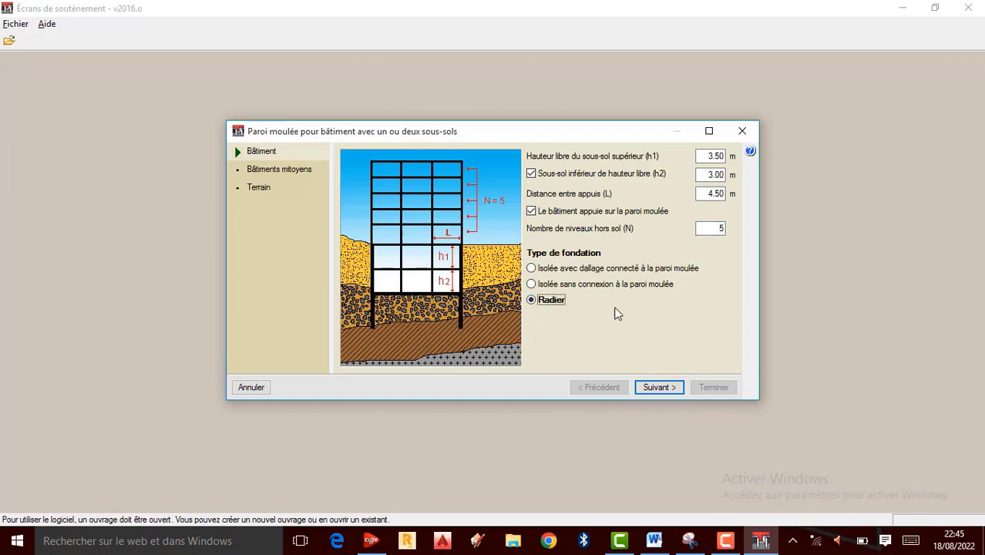
pyautogui.click(659, 387)
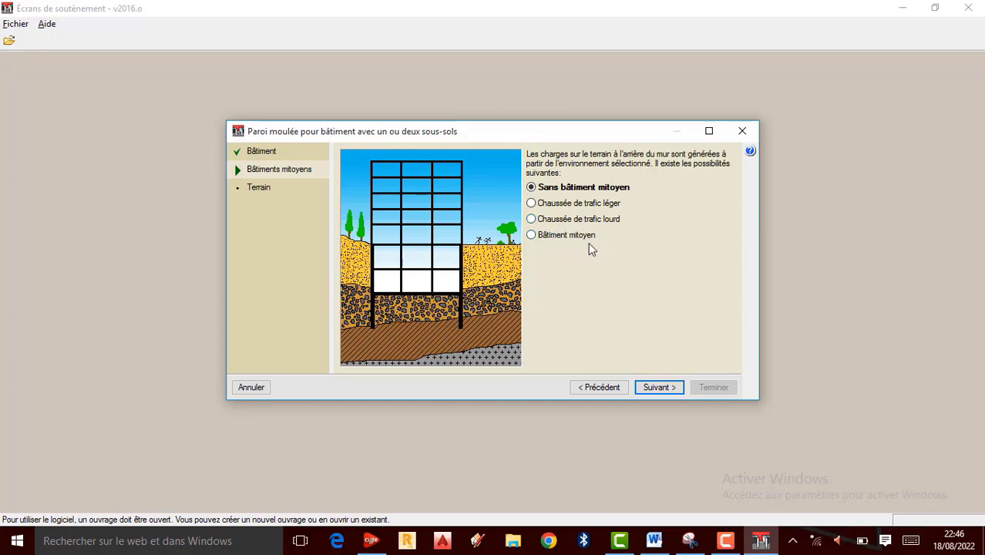
pyautogui.click(661, 388)
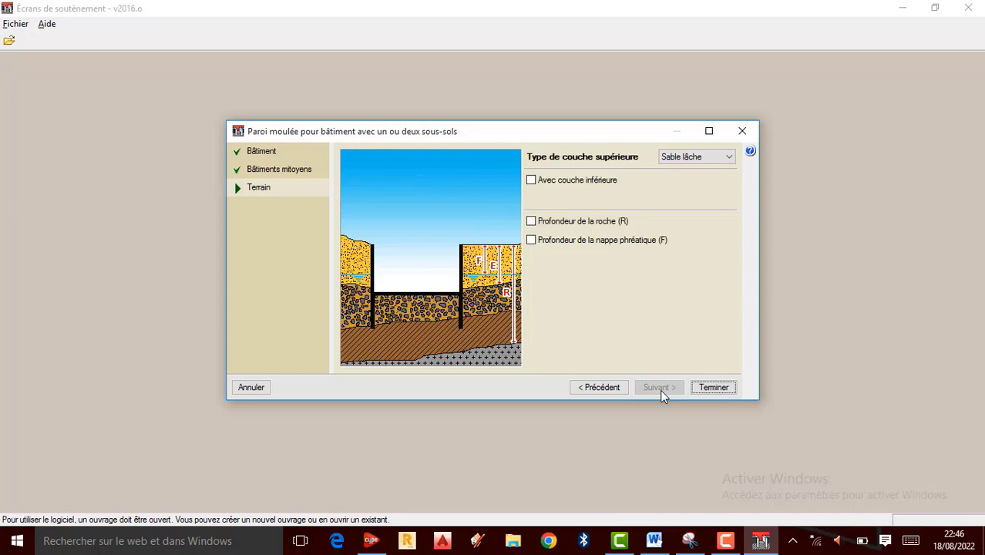
# Set the upper soil layer to Argile dure and add a lower layer of Argile semidure at a depth of 4.00 m.
pyautogui.click(729, 157)
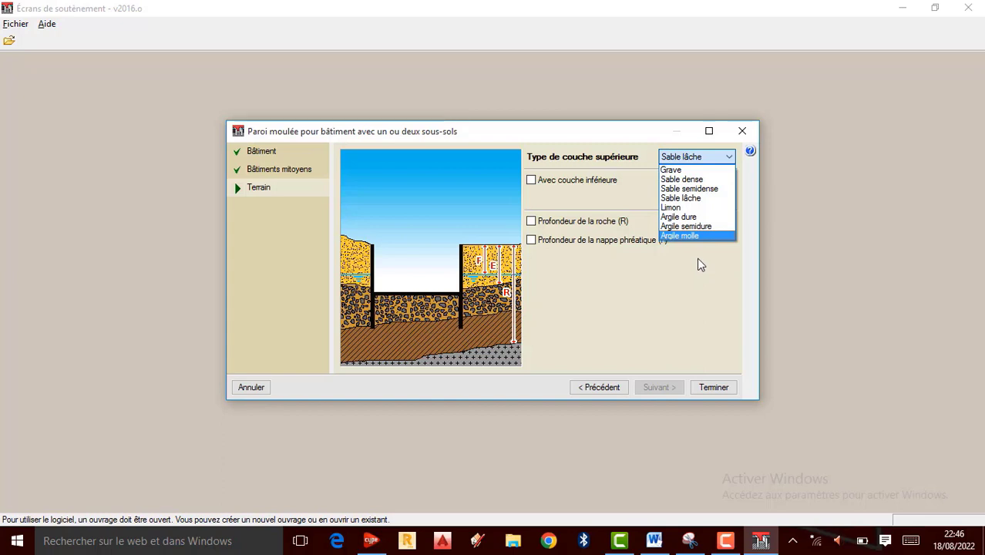
pyautogui.click(692, 218)
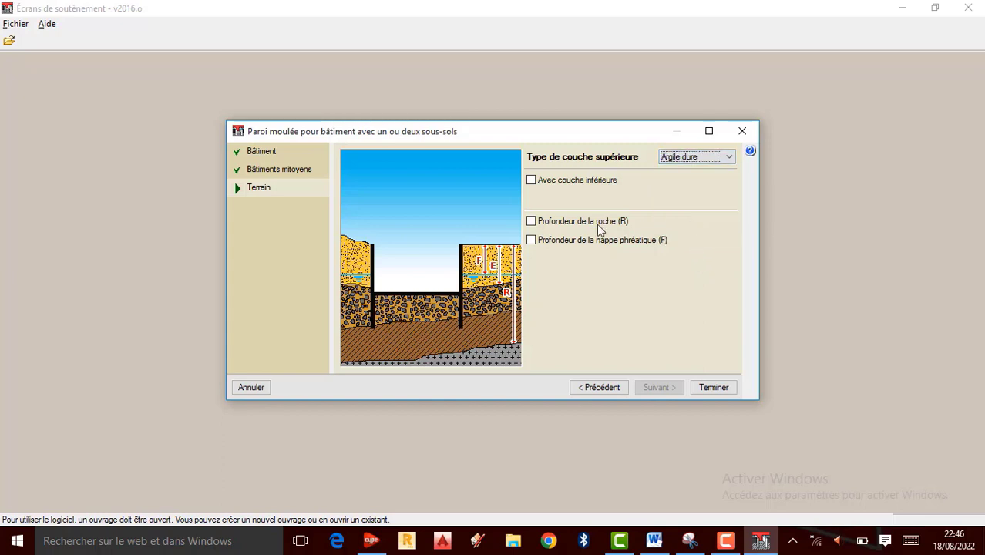
pyautogui.click(531, 180)
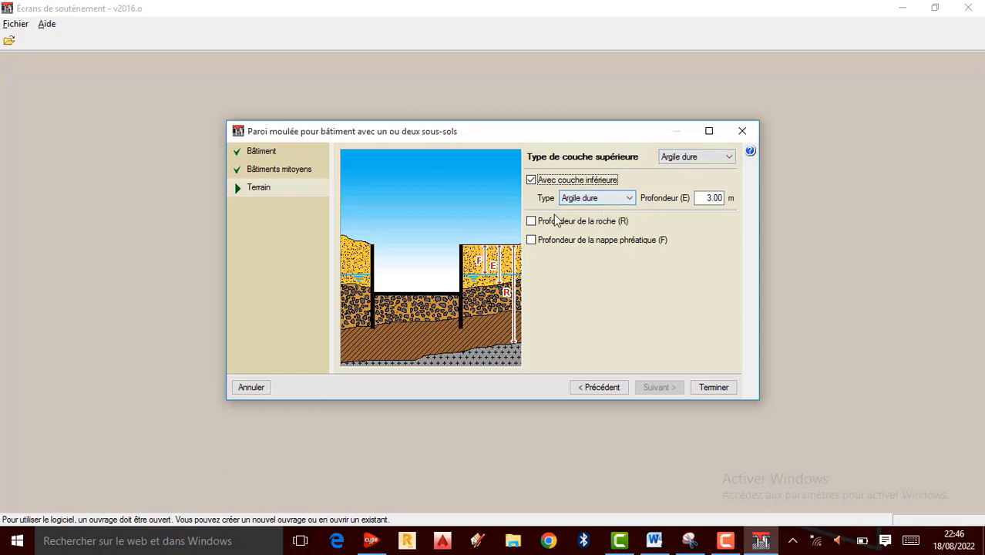
pyautogui.click(626, 201)
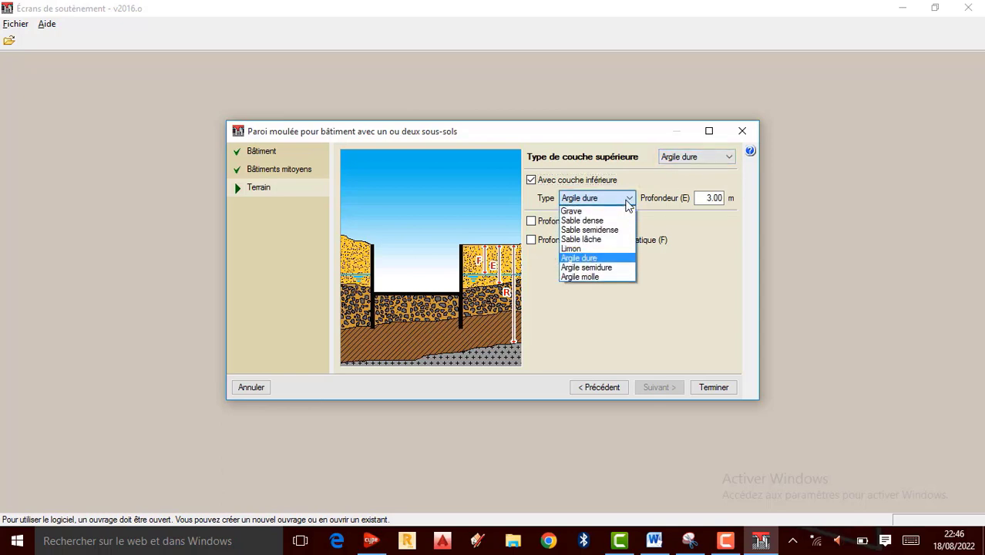
pyautogui.click(609, 267)
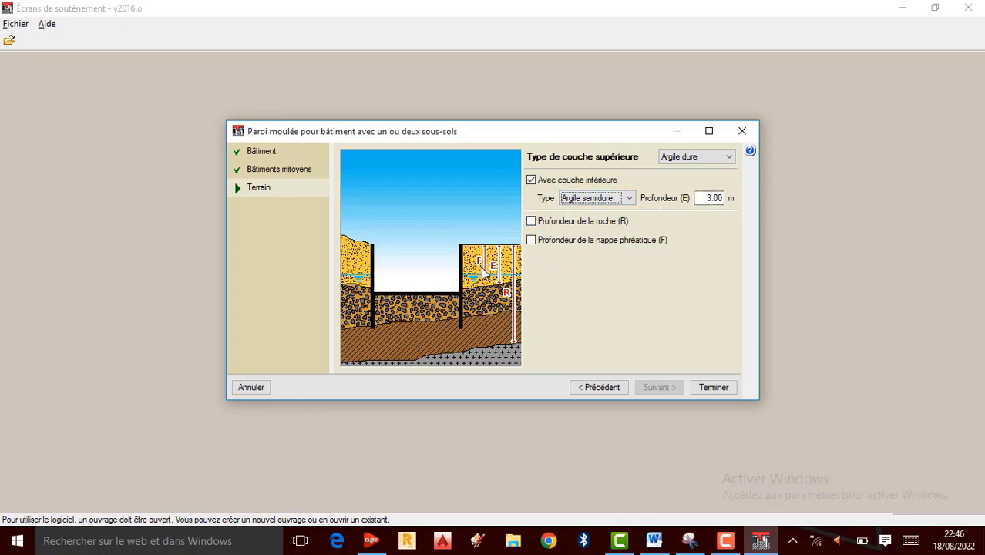
pyautogui.click(712, 198)
pyautogui.press('BackSpace')
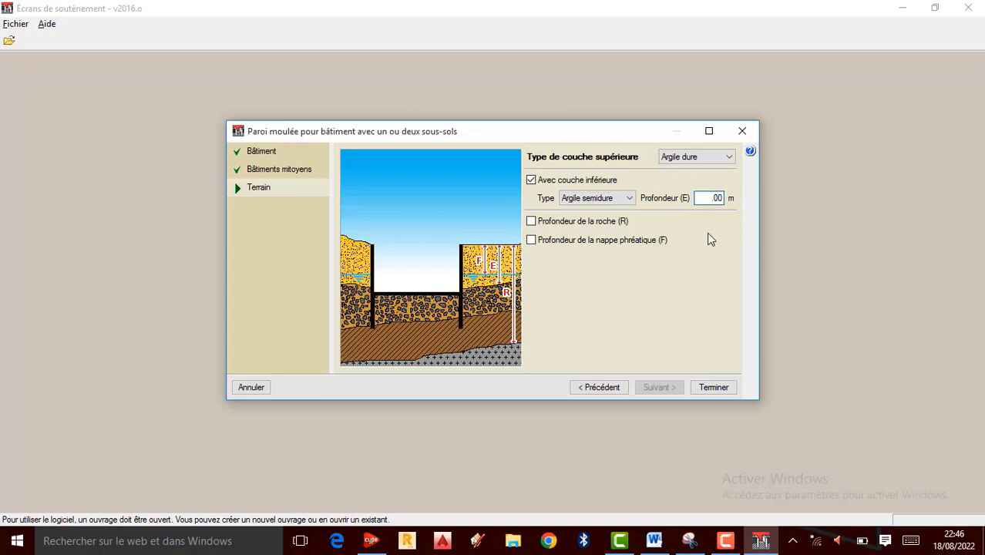
pyautogui.write('4')
# Include the rock layer at a depth of 7.00 m and activate the water table depth.
pyautogui.click(531, 222)
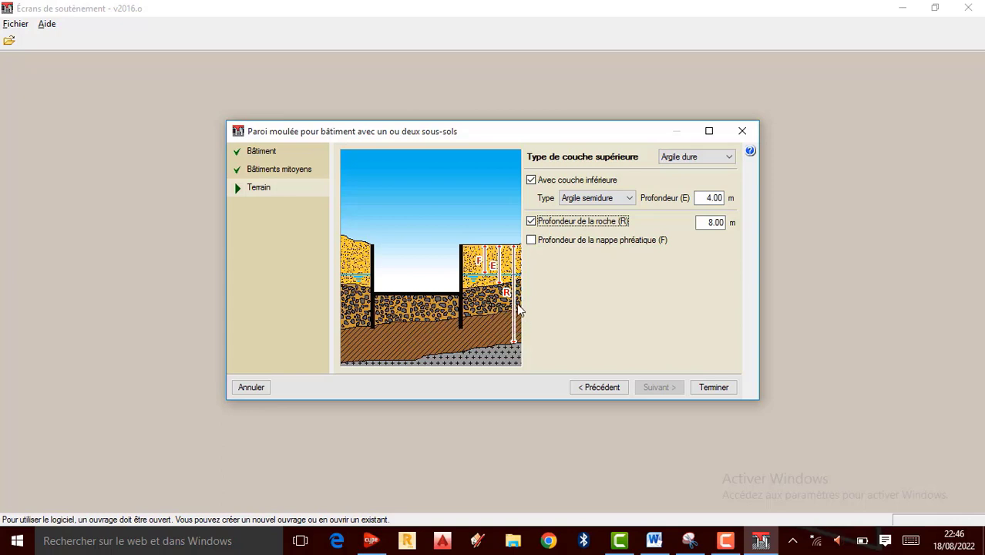
pyautogui.click(710, 222)
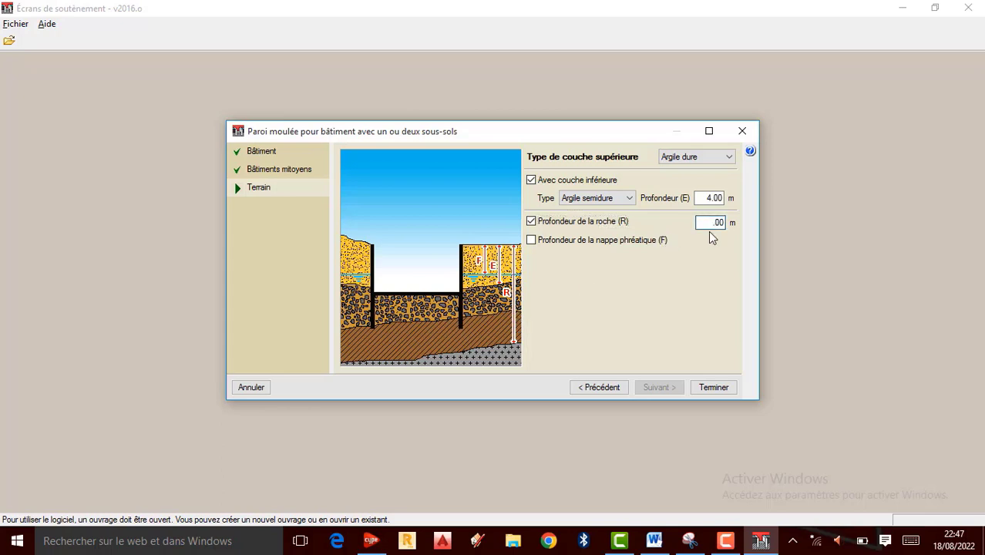
pyautogui.write('7')
pyautogui.click(532, 240)
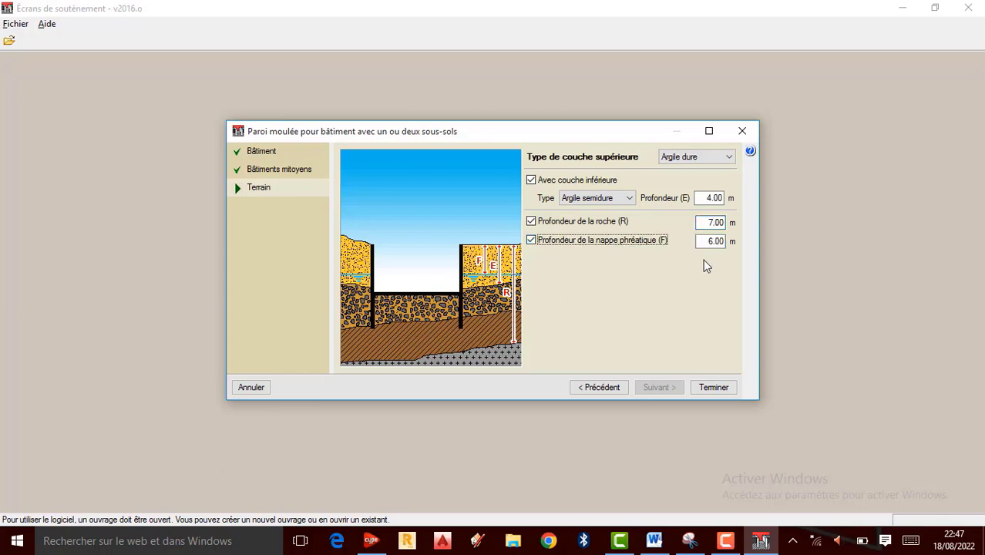
# Try to finish the wizard with the water table depth (F) set to 9.00 m.
pyautogui.click(710, 241)
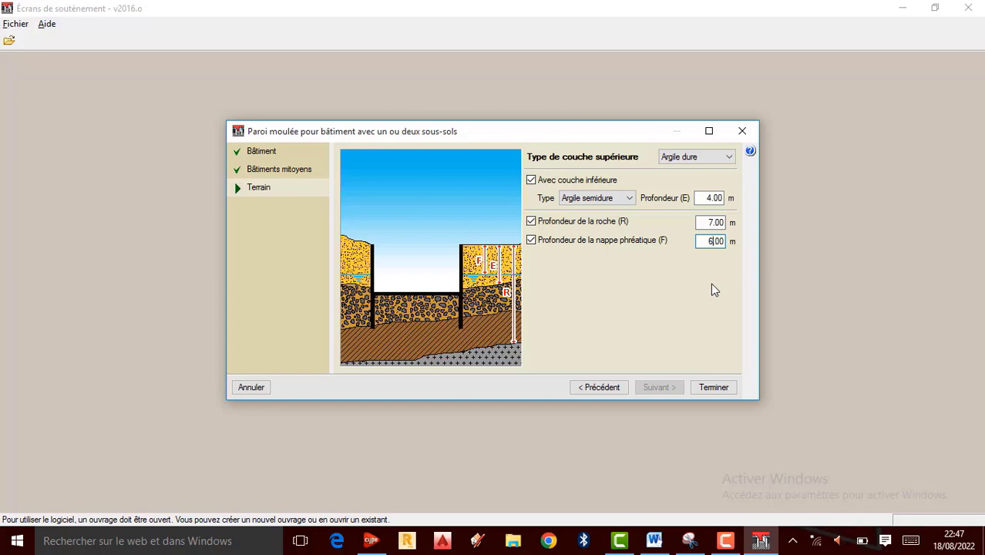
pyautogui.press('BackSpace')
pyautogui.write('9')
pyautogui.click(714, 388)
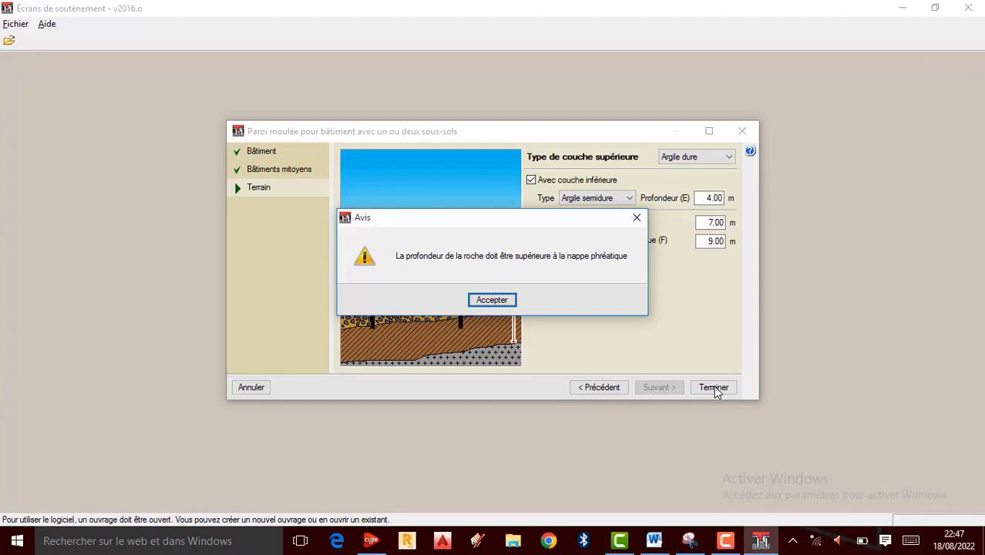
pyautogui.click(505, 300)
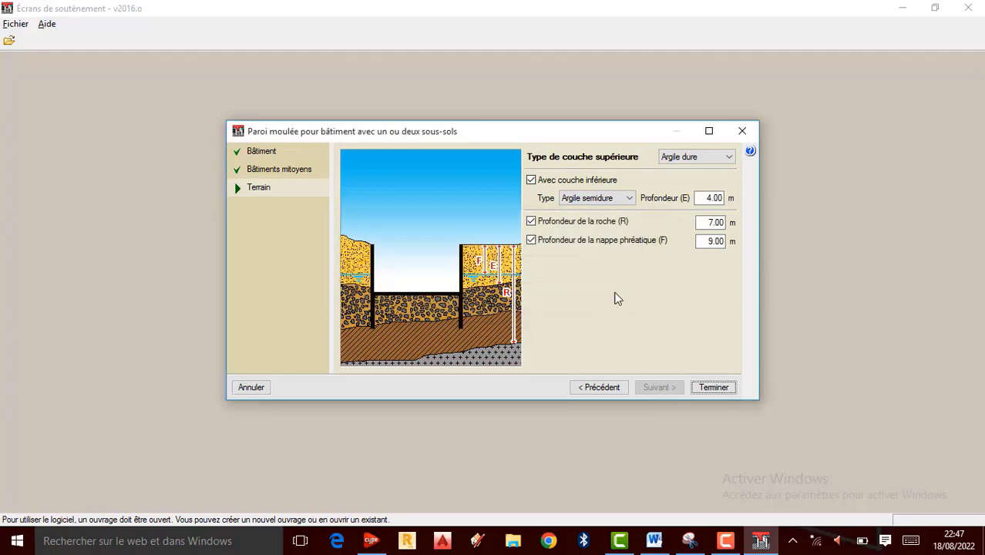
# Set the water table depth (F) to 6.00 m and finish the wizard.
pyautogui.click(712, 223)
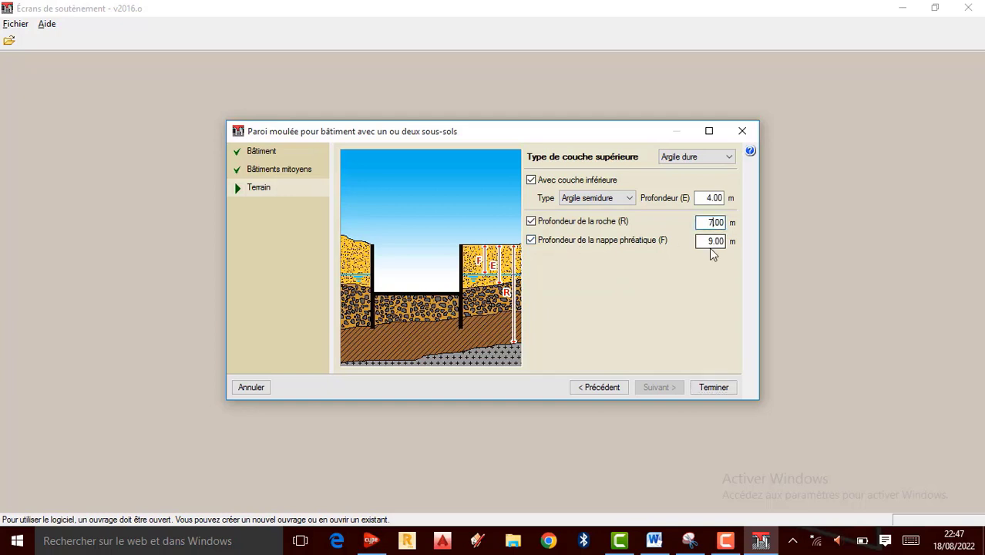
pyautogui.click(712, 241)
pyautogui.click(716, 391)
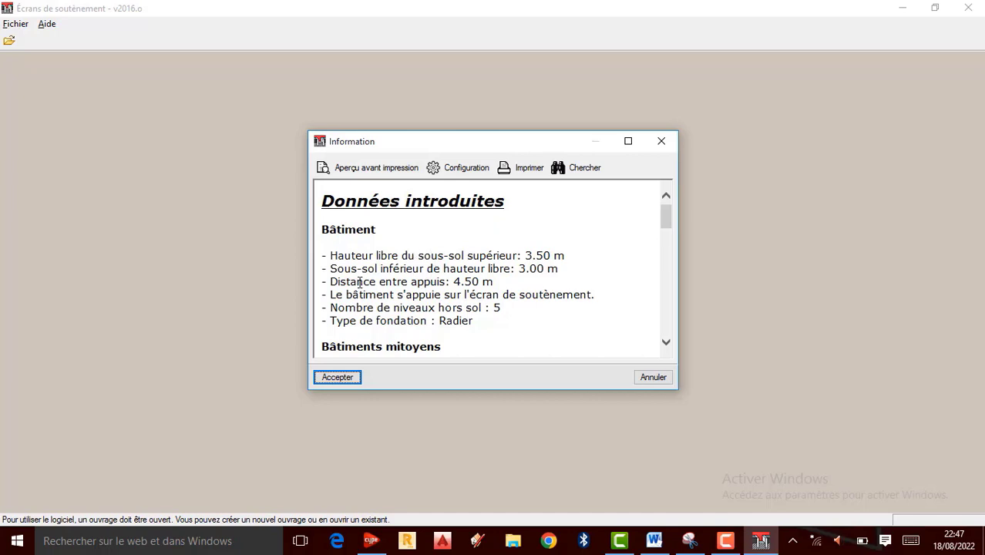
# Review the summary of the entered building and terrain data and accept it to generate the job.
pyautogui.scroll(-1, 360, 283)
pyautogui.scroll(-5, 412, 288)
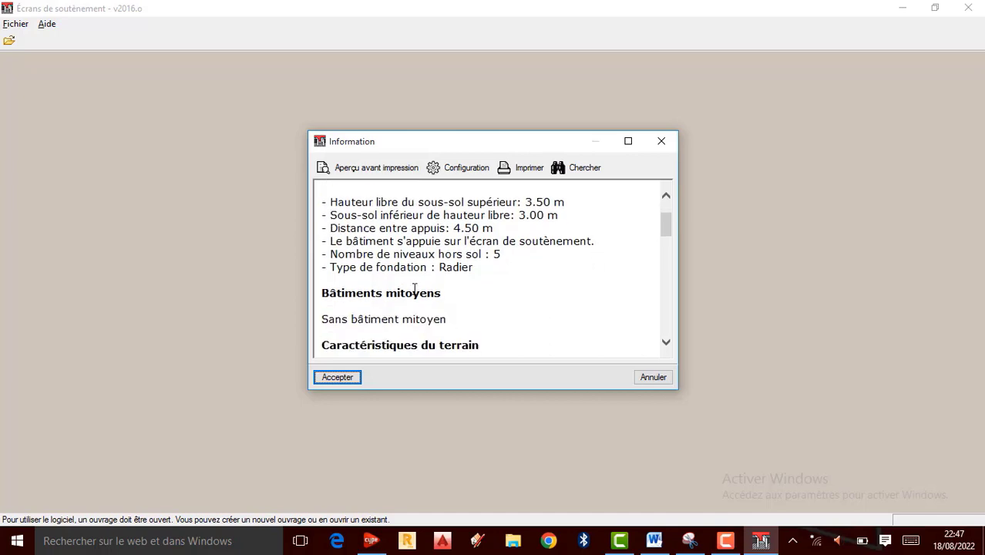
pyautogui.scroll(-4, 412, 304)
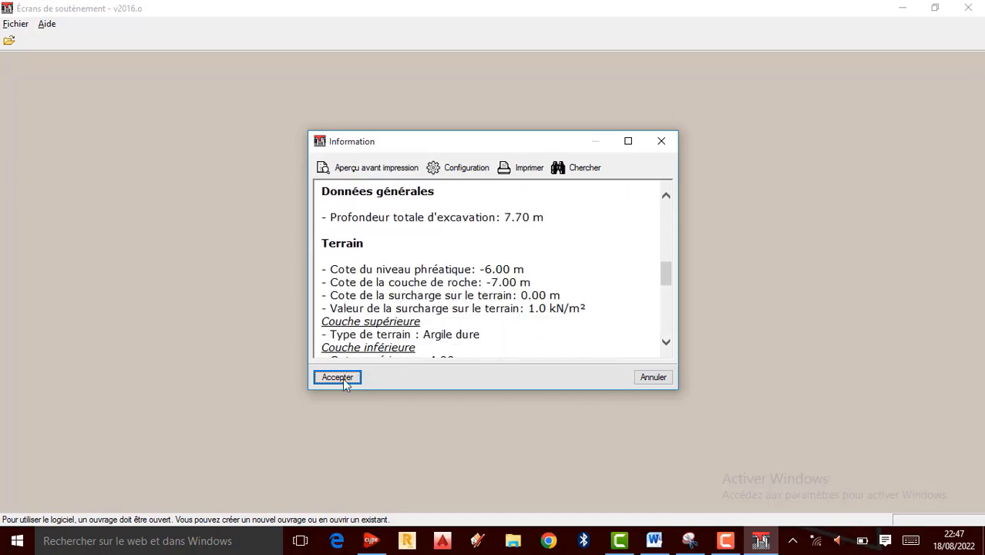
pyautogui.click(340, 378)
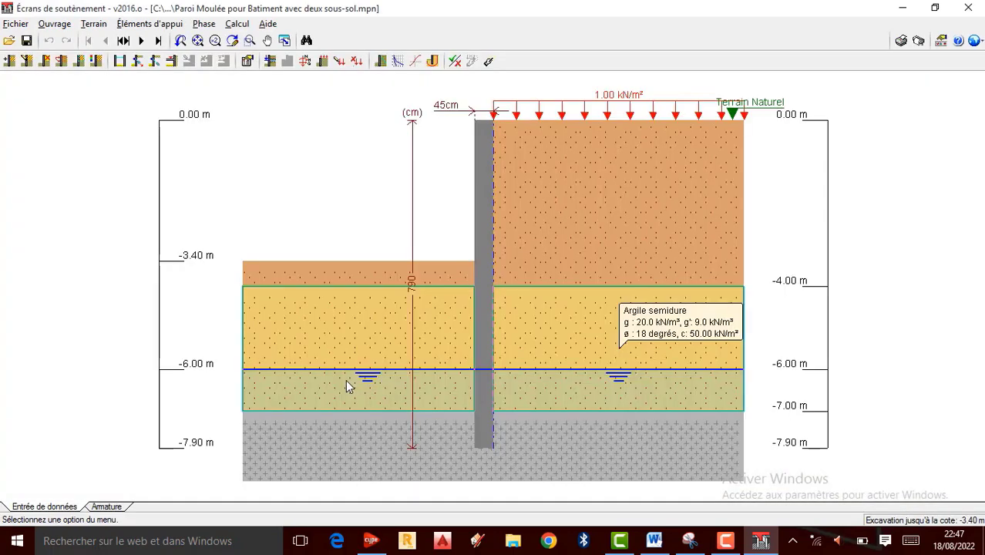
# Examine the generated wall section with its soil layers, water table, rock layer and surcharge.
pyautogui.scroll(-1, 428, 366)
pyautogui.scroll(1, 496, 338)
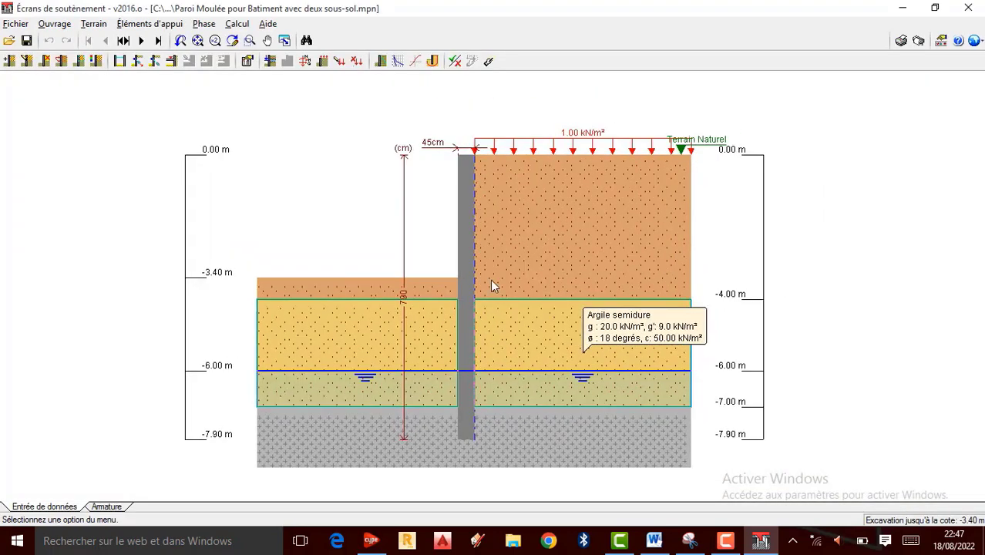
pyautogui.scroll(-1, 499, 301)
pyautogui.scroll(1, 479, 352)
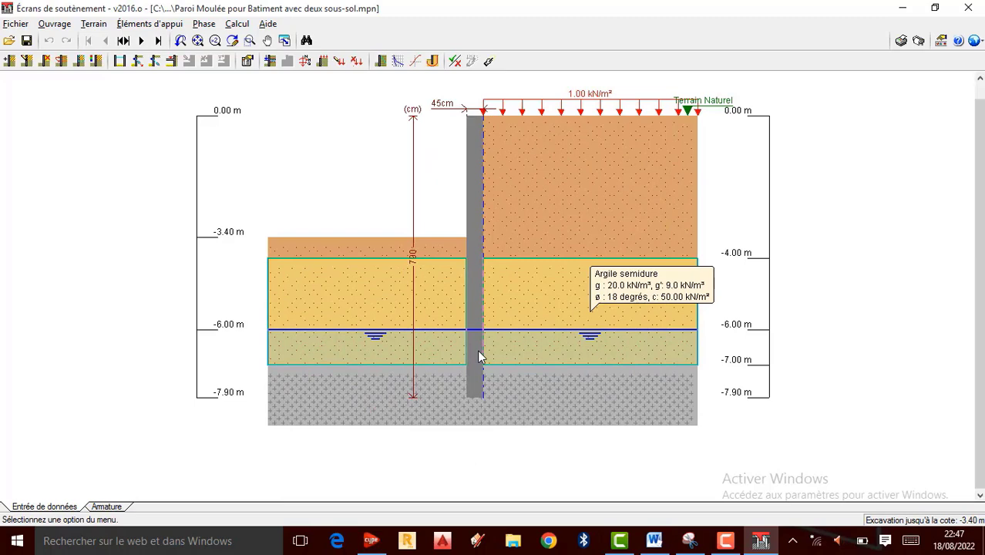
pyautogui.scroll(1, 478, 357)
pyautogui.scroll(-1, 495, 367)
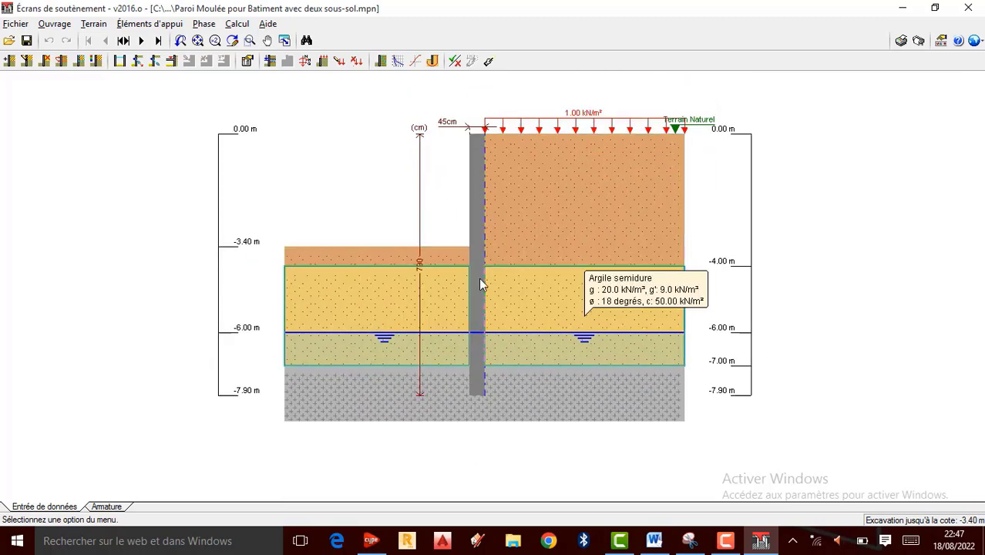
pyautogui.scroll(1, 480, 280)
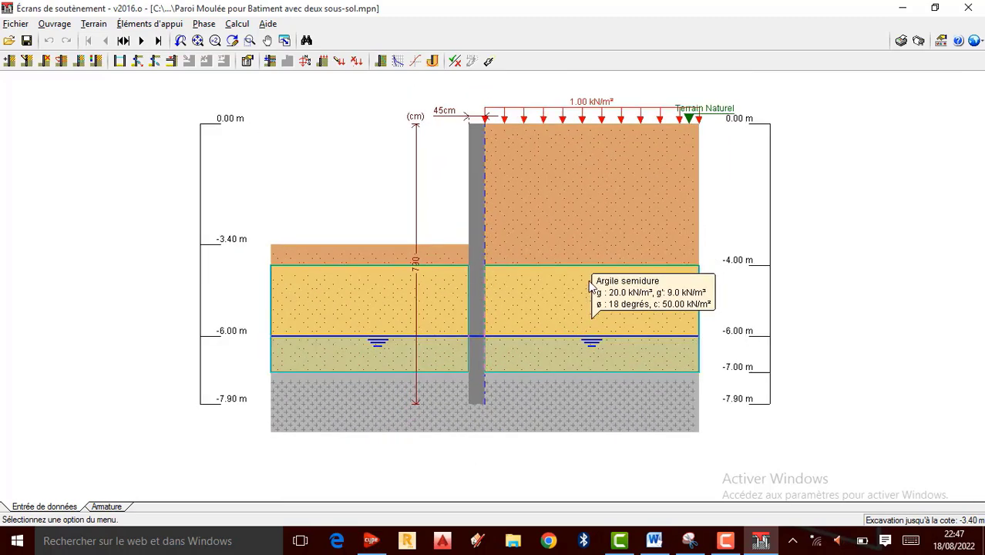
pyautogui.moveTo(582, 217)
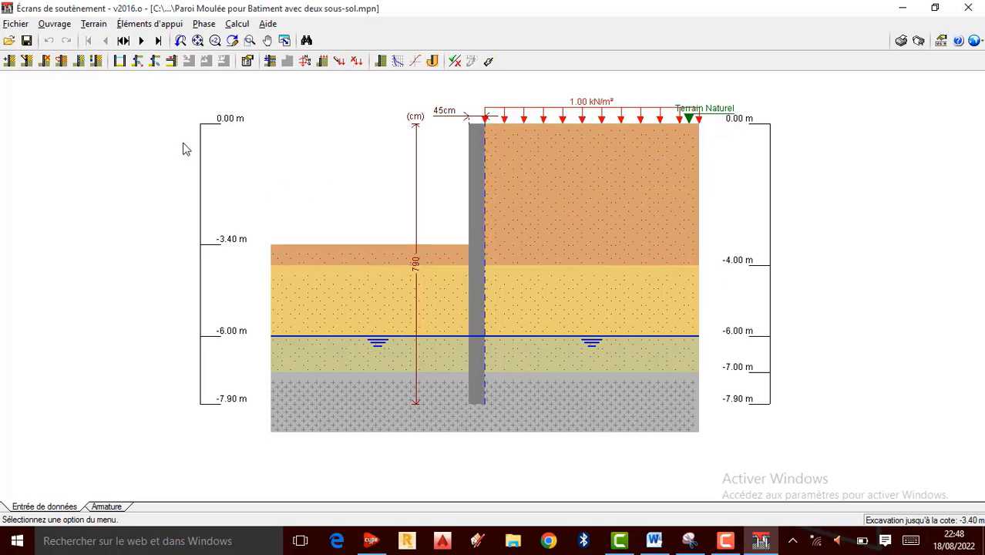
# Check which wall typology is selected for the job and close the selection without changing it.
pyautogui.click(55, 24)
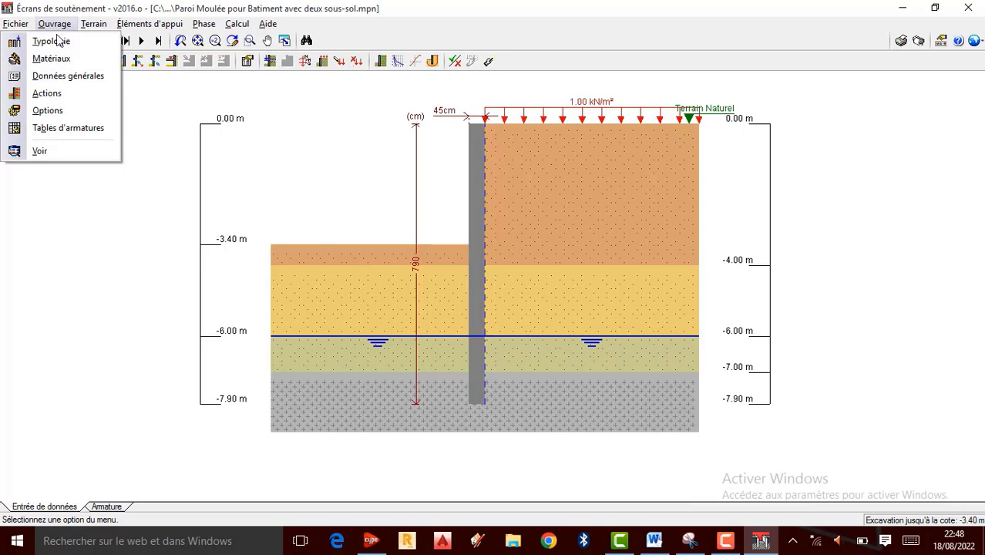
pyautogui.click(53, 42)
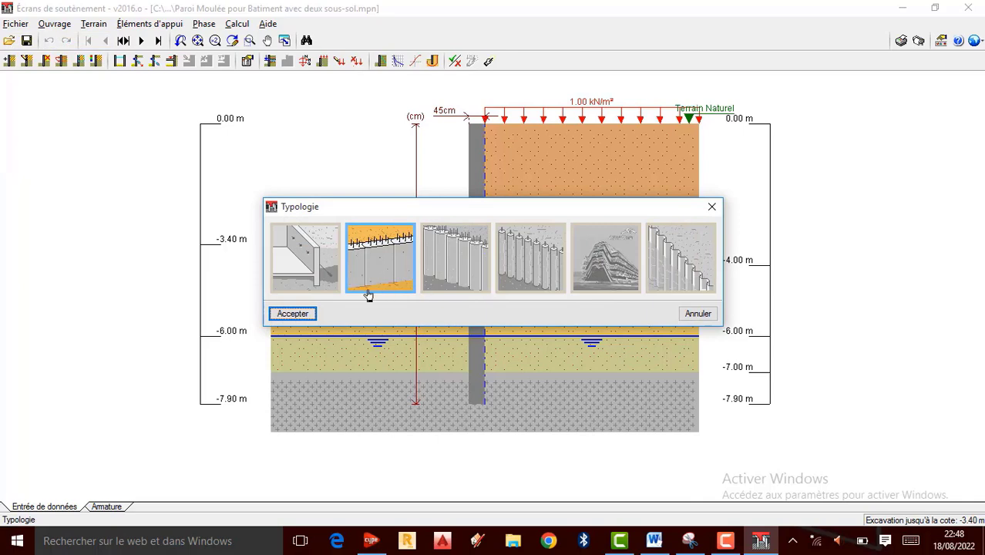
pyautogui.click(710, 209)
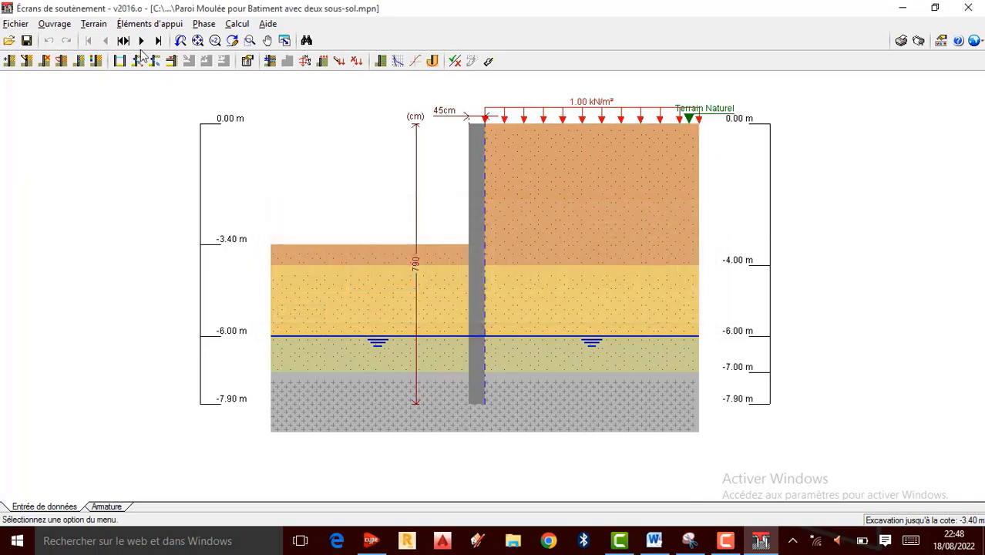
# Open the job's material settings and check the available concrete classes, keeping B25.
pyautogui.click(54, 24)
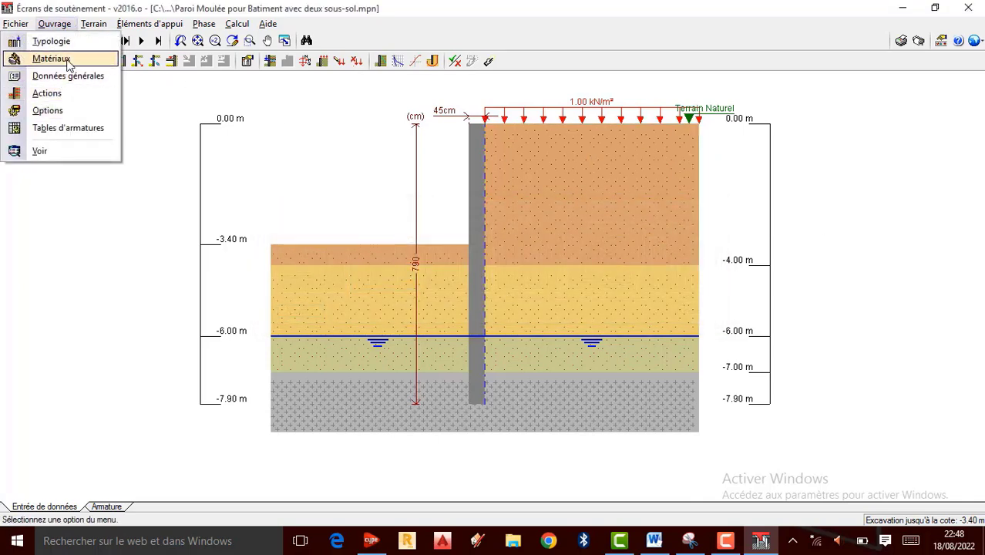
pyautogui.click(68, 64)
pyautogui.moveTo(467, 172); pyautogui.dragTo(170, 151)
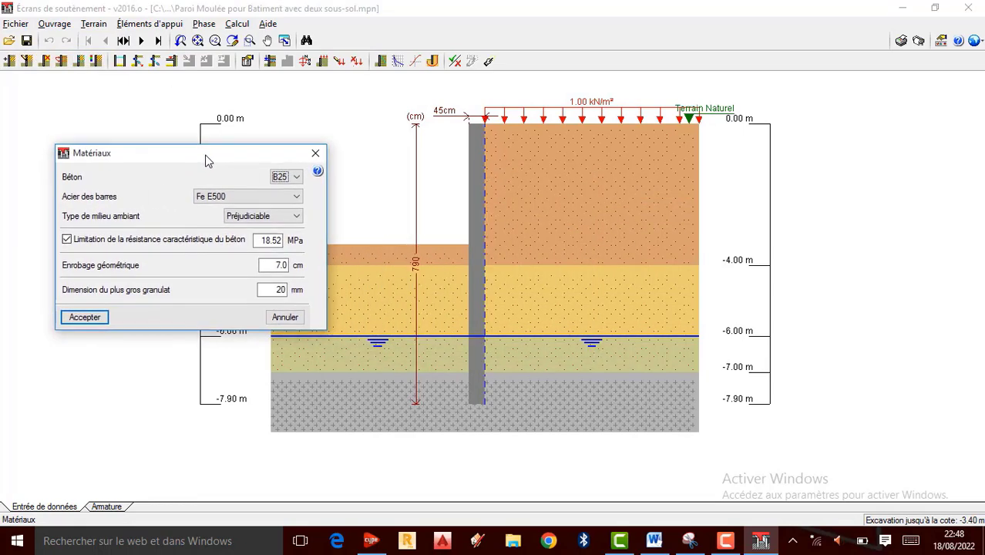
pyautogui.click(296, 177)
pyautogui.click(134, 216)
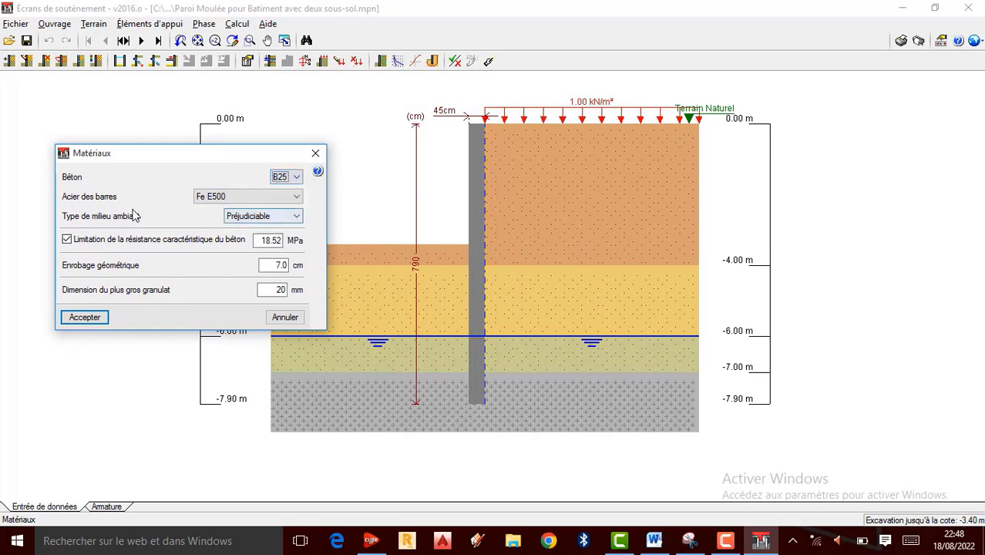
# Try Fe E400 as the bar steel and switch the choice back to Fe E500.
pyautogui.click(300, 198)
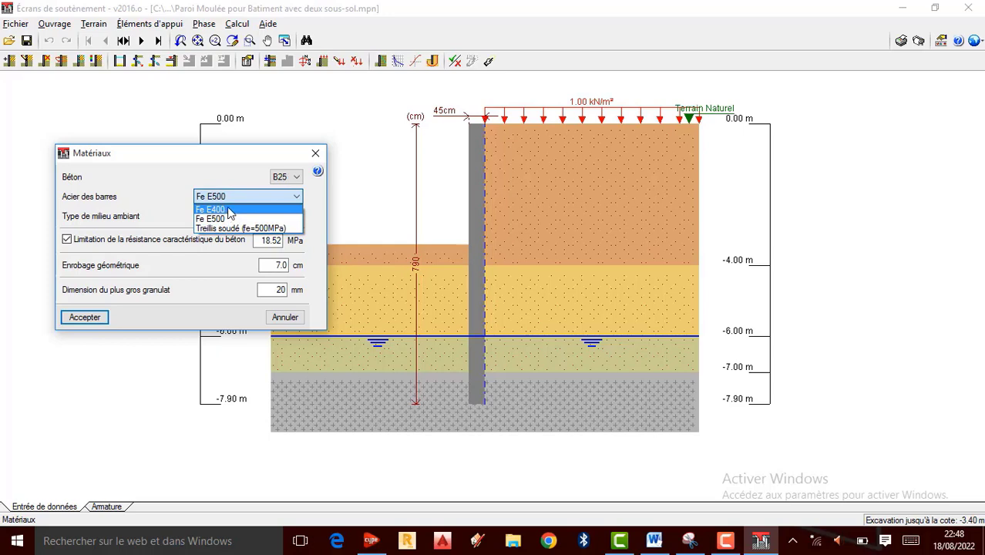
pyautogui.click(229, 209)
pyautogui.click(266, 198)
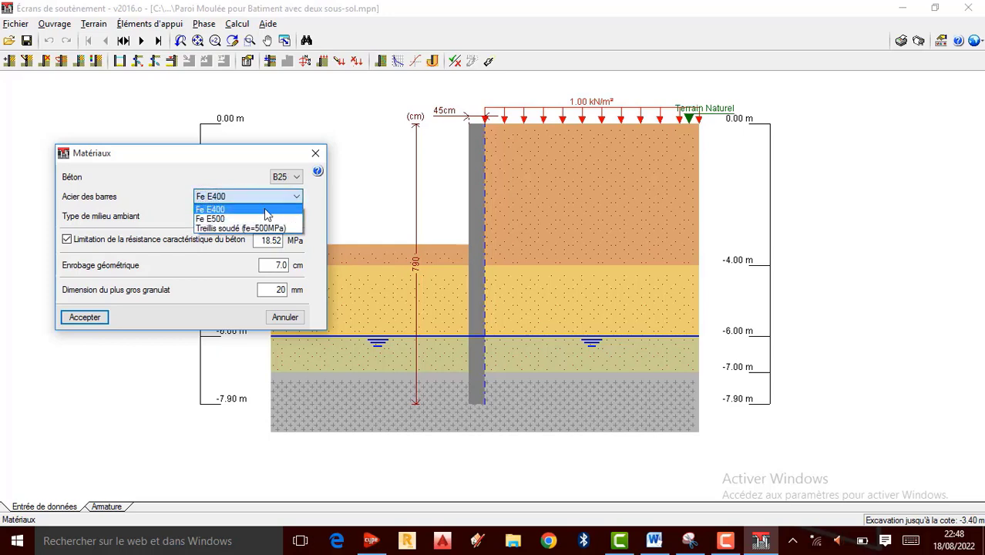
pyautogui.click(219, 219)
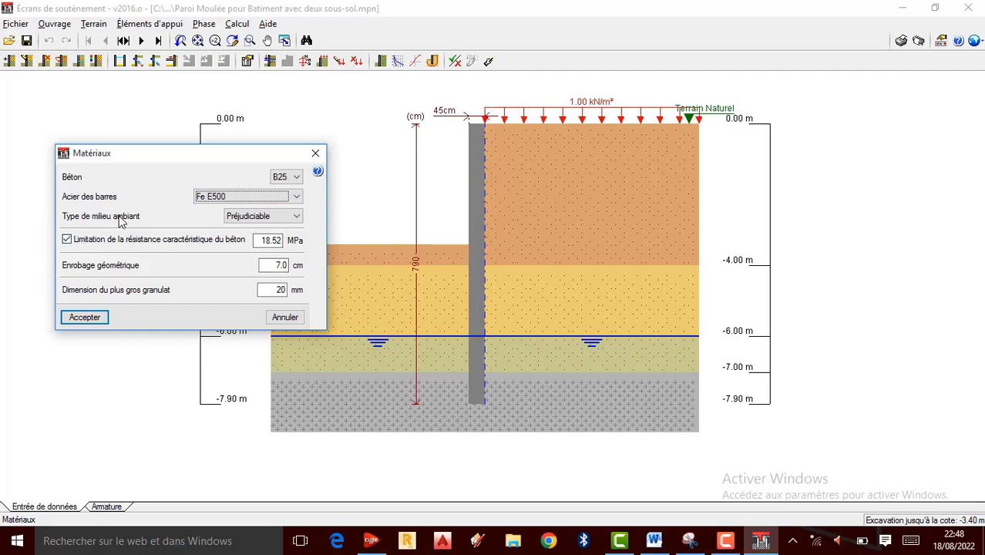
# Set the ambient environment type to Peu préjudiciable and the bar steel to Fe E400.
pyautogui.click(287, 219)
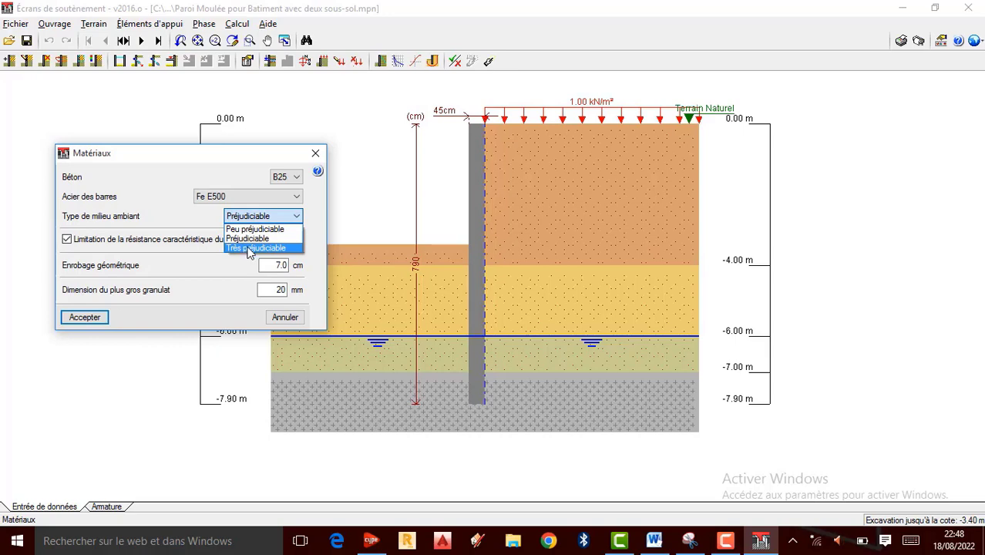
pyautogui.click(258, 229)
pyautogui.click(277, 197)
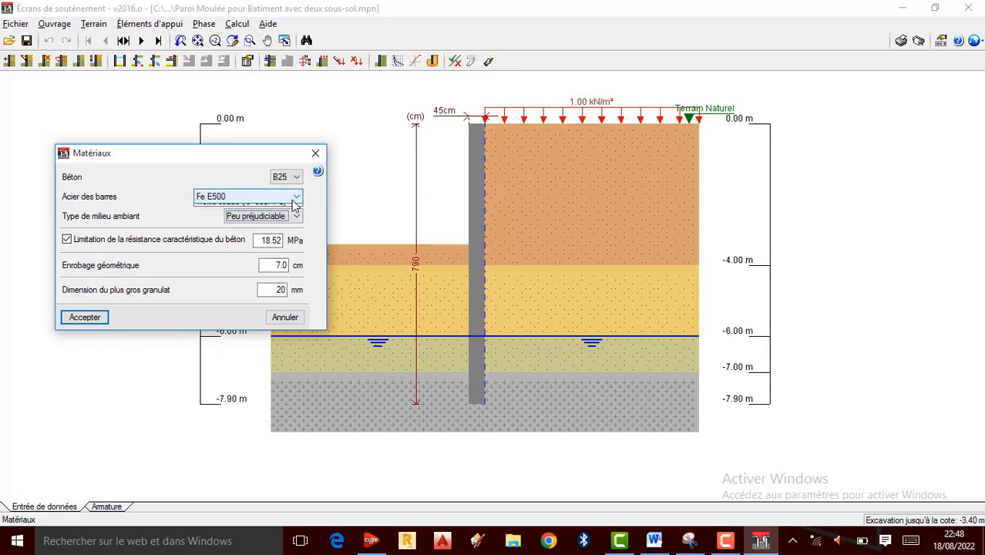
pyautogui.click(245, 215)
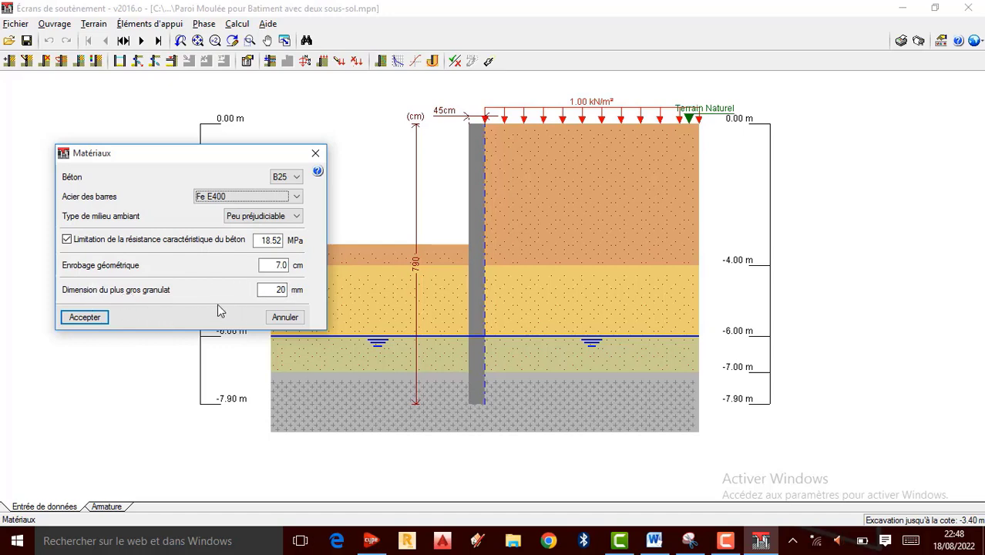
# Set the largest aggregate dimension to 25 mm and apply the material settings.
pyautogui.doubleClick(279, 290)
pyautogui.write('2')
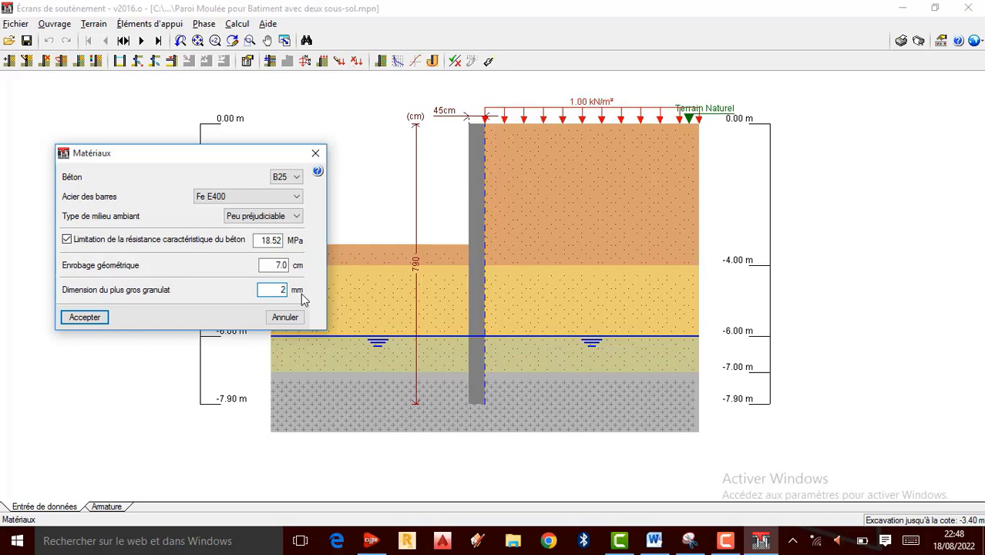
pyautogui.write('5')
pyautogui.click(86, 318)
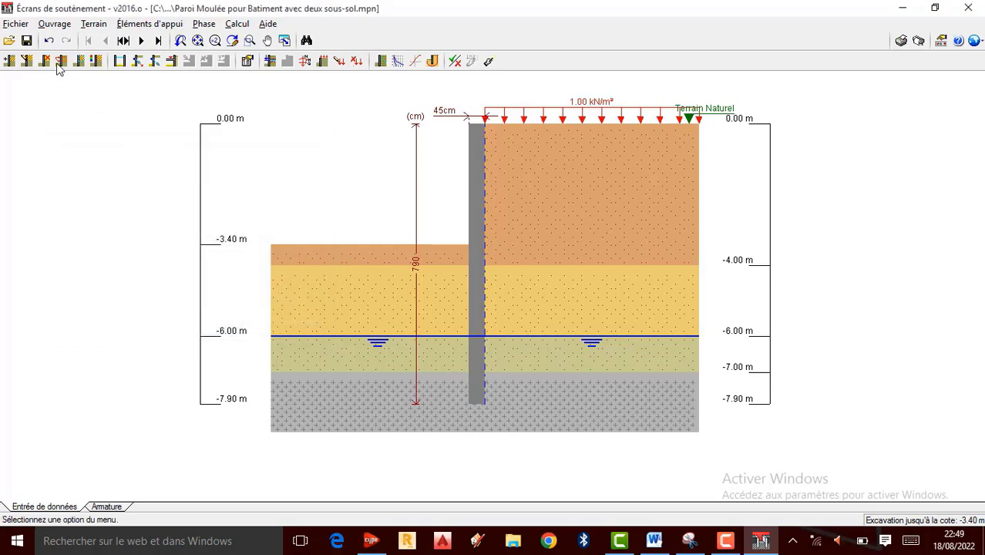
# Set the wall thickness to 50 cm in the job's general data and apply it.
pyautogui.click(54, 24)
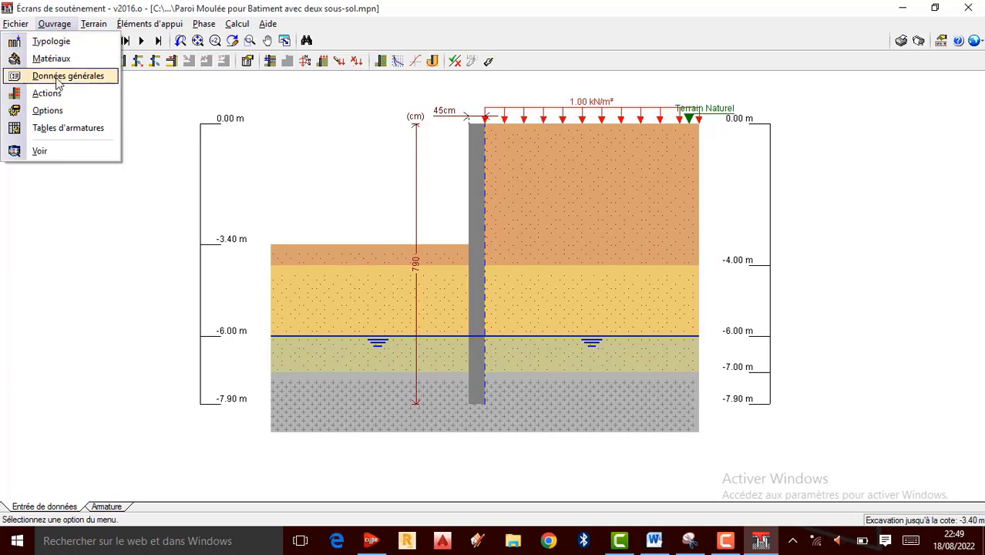
pyautogui.click(61, 77)
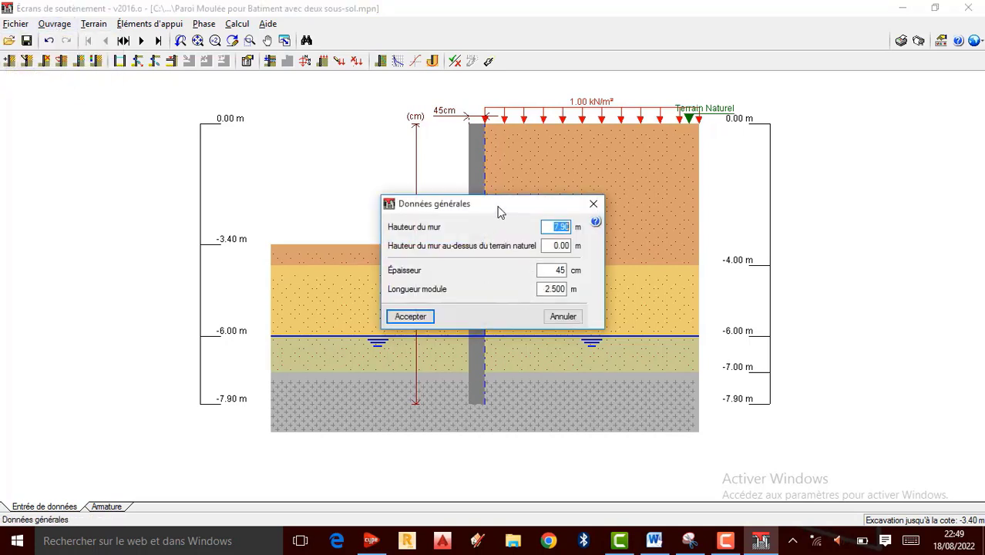
pyautogui.moveTo(498, 212); pyautogui.dragTo(309, 156)
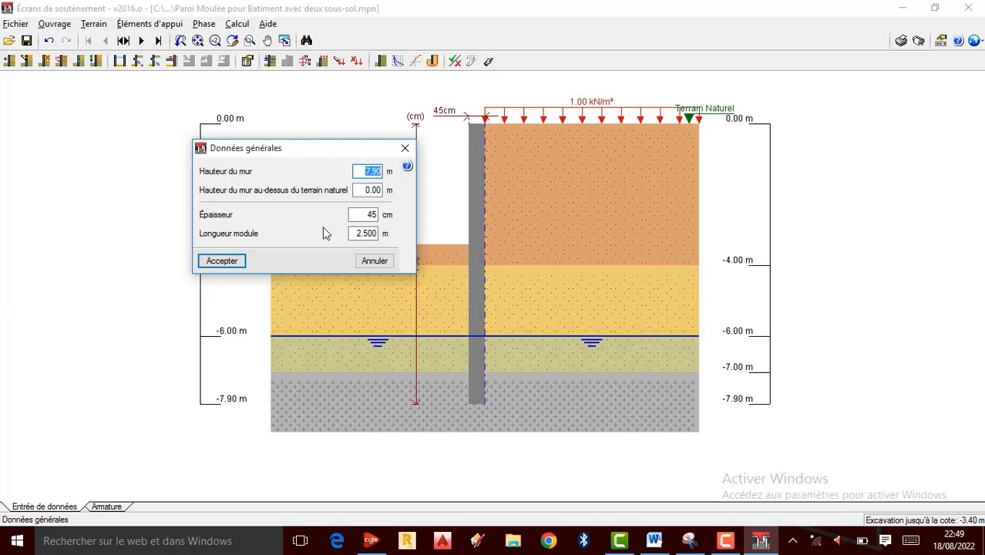
pyautogui.click(362, 214)
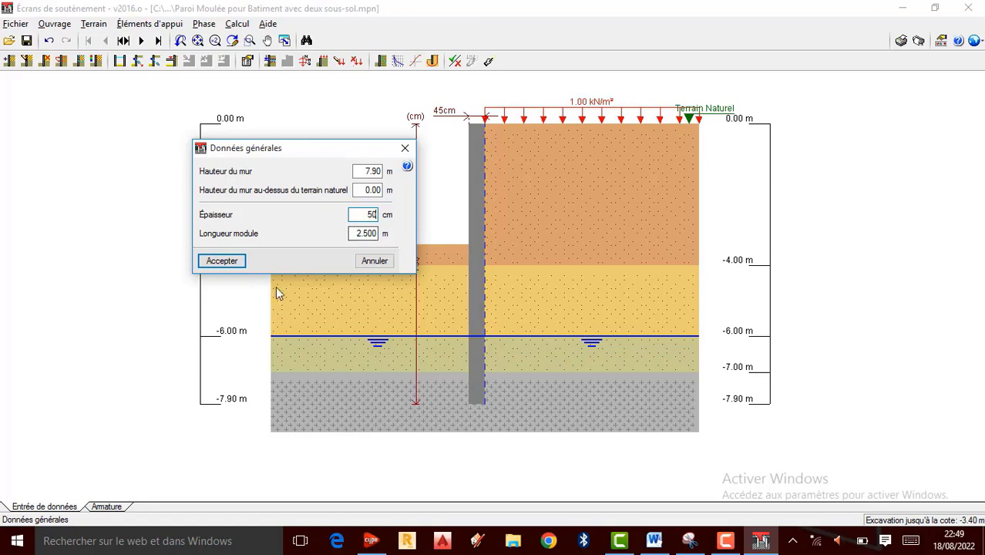
pyautogui.click(231, 263)
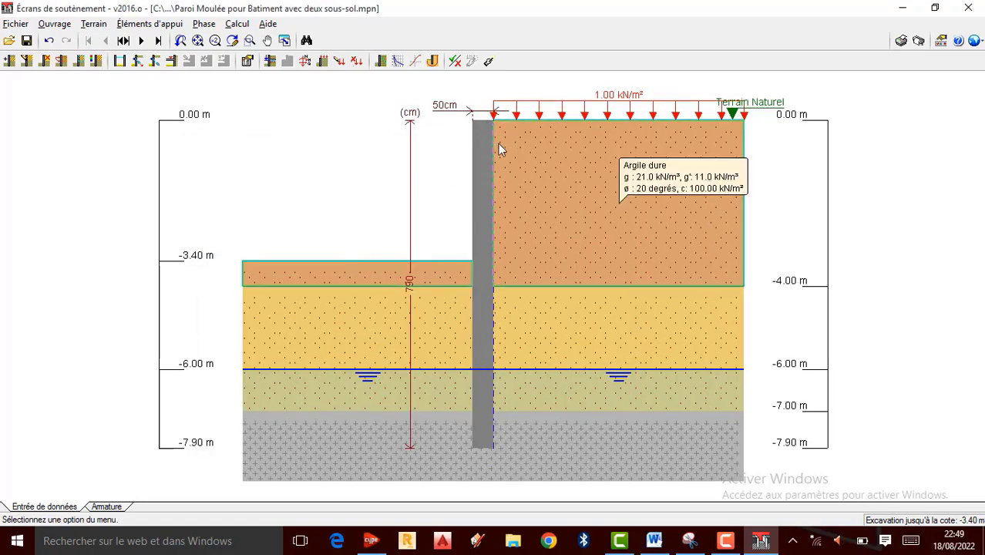
# Open the job's Actions settings and move the dialog clear of the wall section.
pyautogui.click(54, 24)
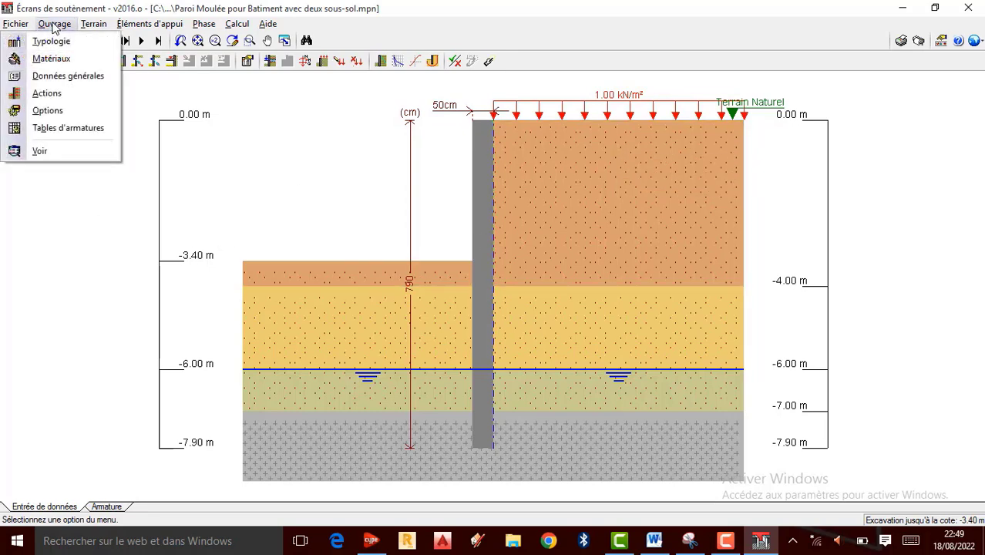
pyautogui.click(70, 92)
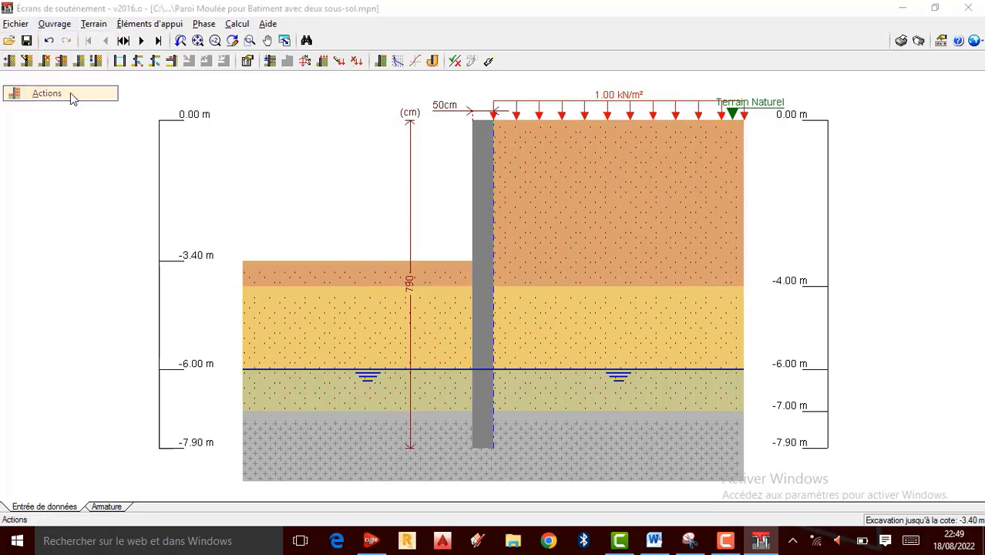
pyautogui.moveTo(461, 147); pyautogui.dragTo(230, 121)
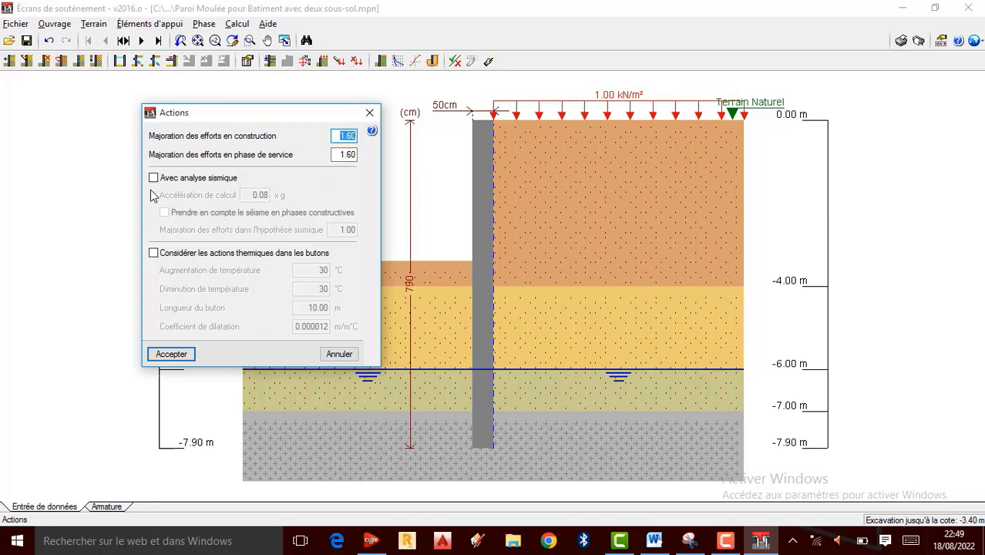
pyautogui.moveTo(234, 114); pyautogui.dragTo(178, 114)
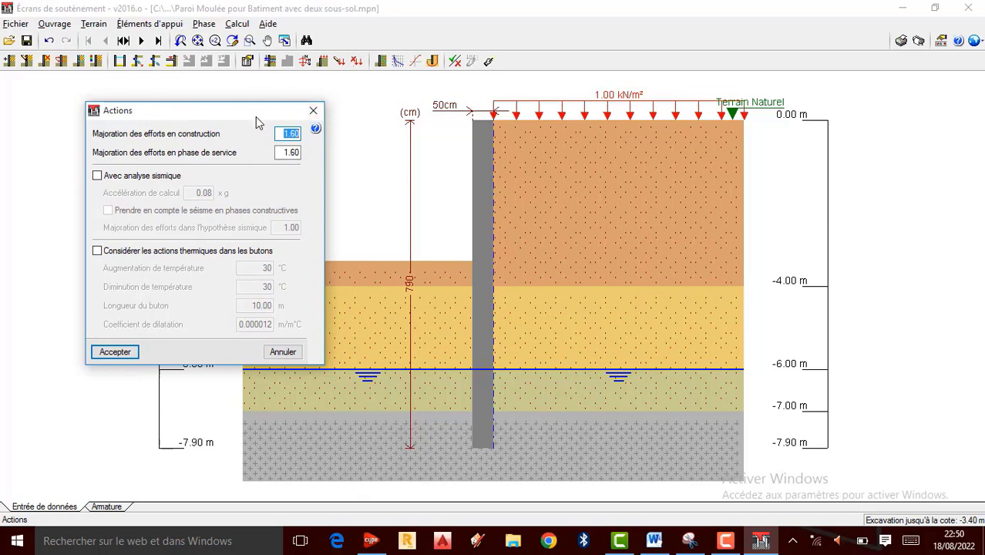
# Try enabling the seismic analysis and the thermal actions in the struts, and disable both options again.
pyautogui.click(98, 177)
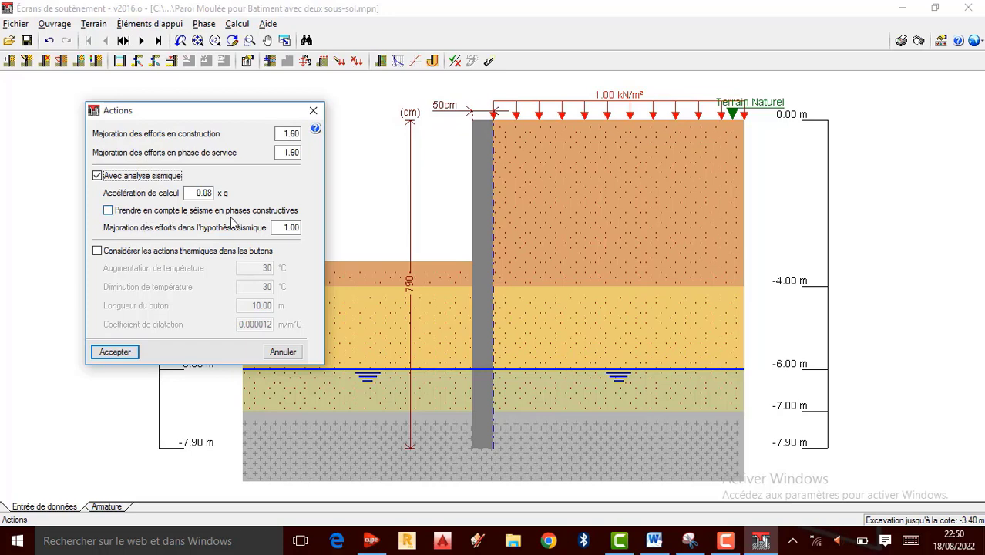
pyautogui.click(97, 251)
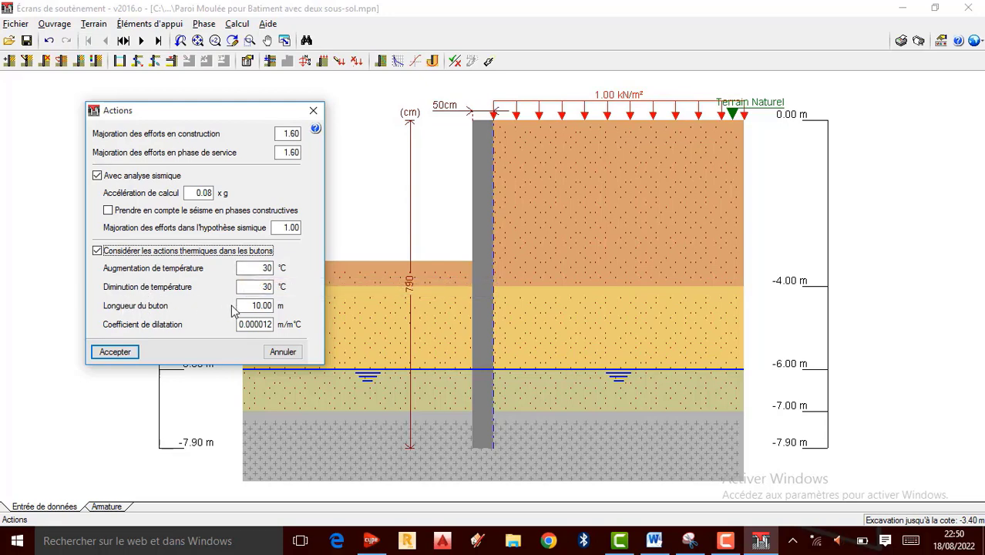
pyautogui.click(97, 251)
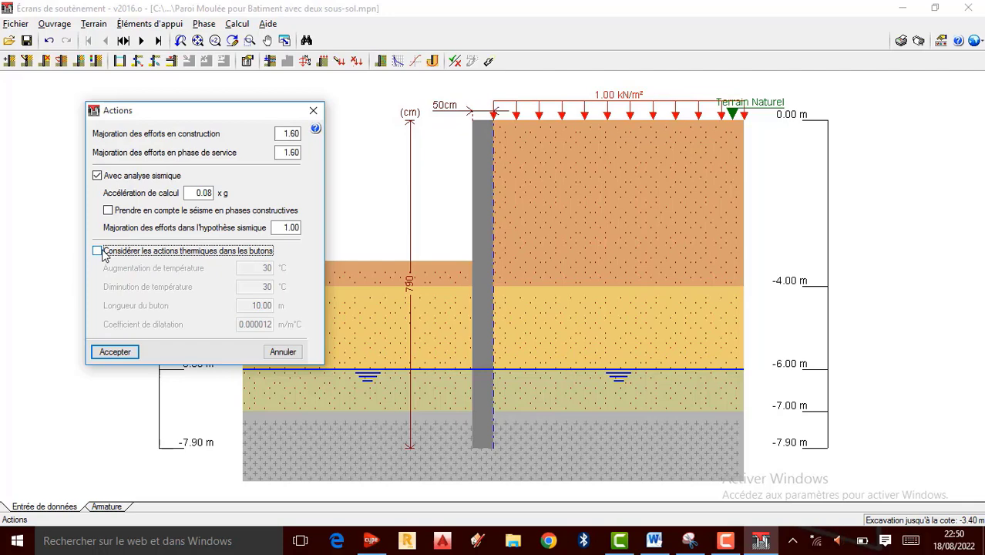
pyautogui.click(98, 176)
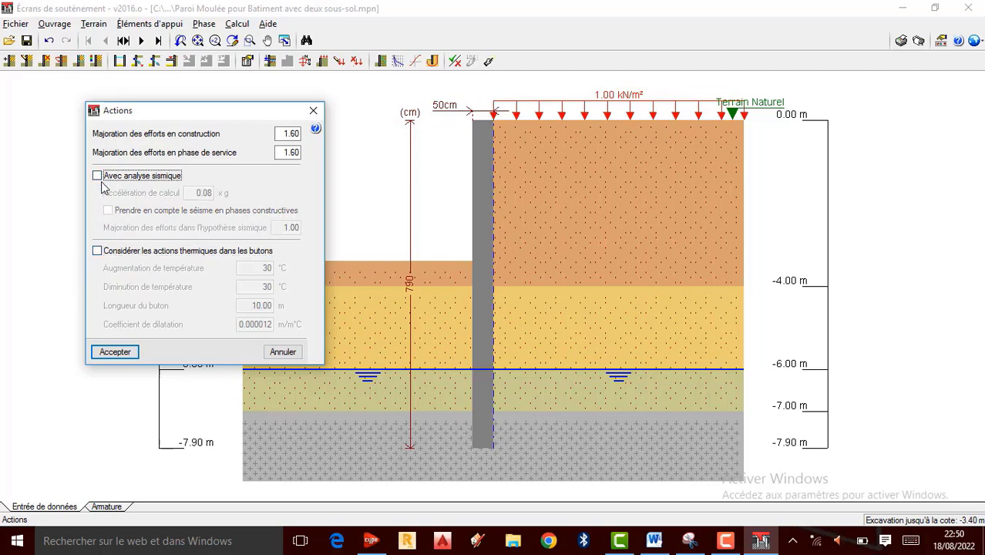
# Apply the Actions settings, and review and accept the job's Options for reinforcement, cracking and safety coefficients.
pyautogui.click(115, 352)
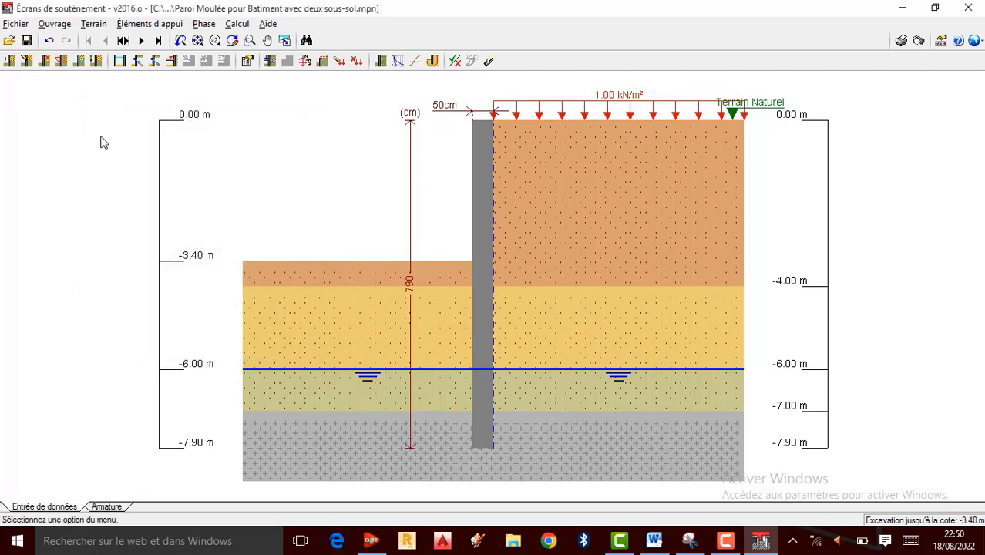
pyautogui.click(54, 24)
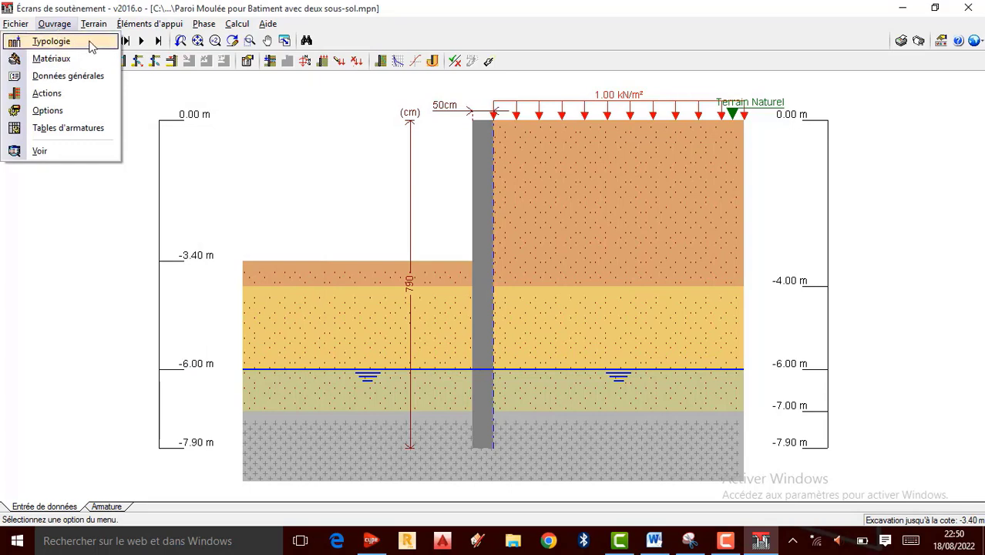
pyautogui.click(48, 111)
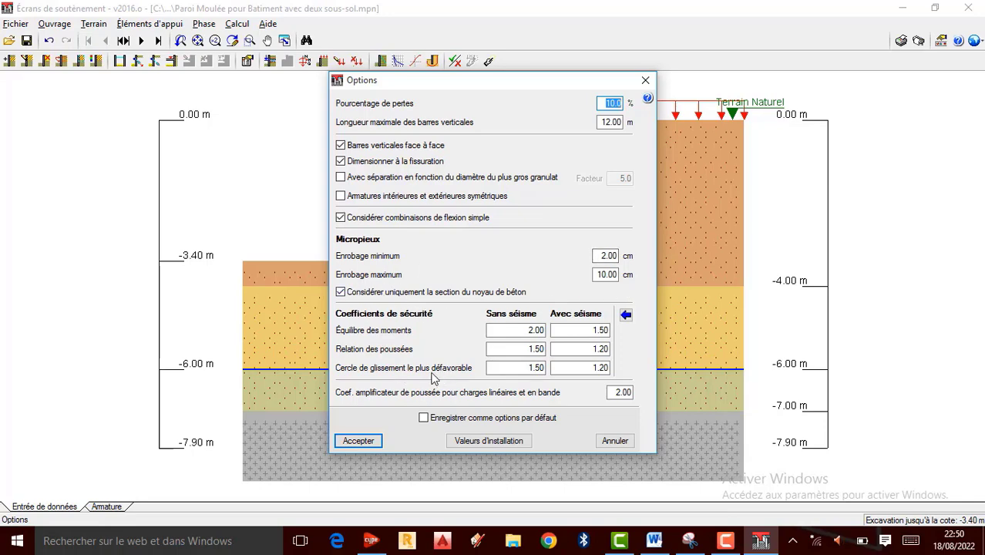
pyautogui.click(363, 440)
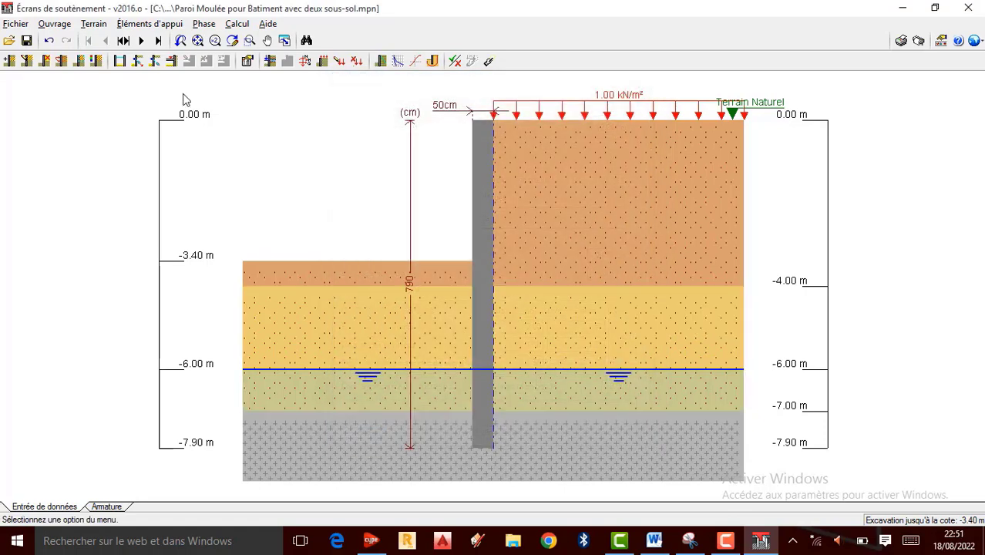
# Review the reinforcement tables, look into a new table for the rear vertical bars without saving it, and accept the existing tables.
pyautogui.click(54, 23)
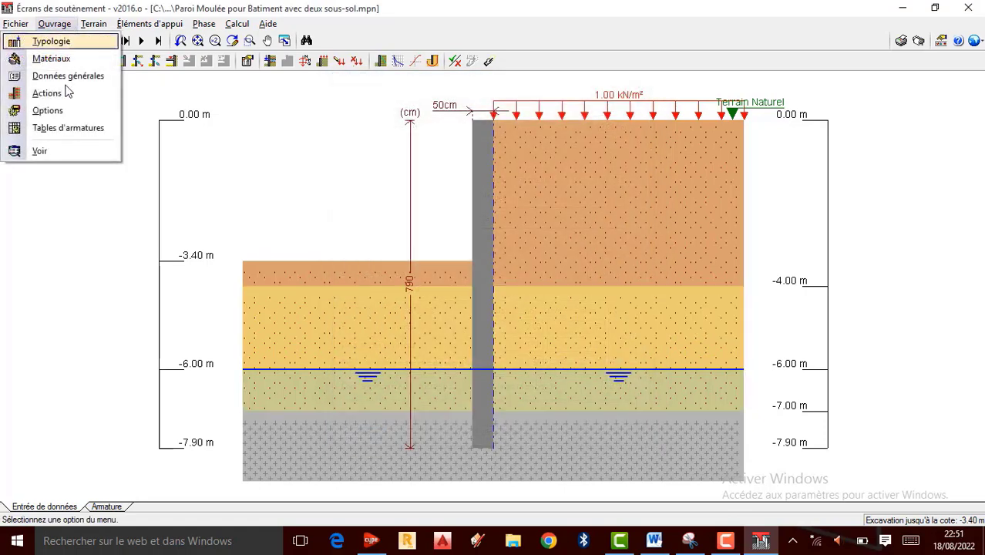
pyautogui.click(72, 131)
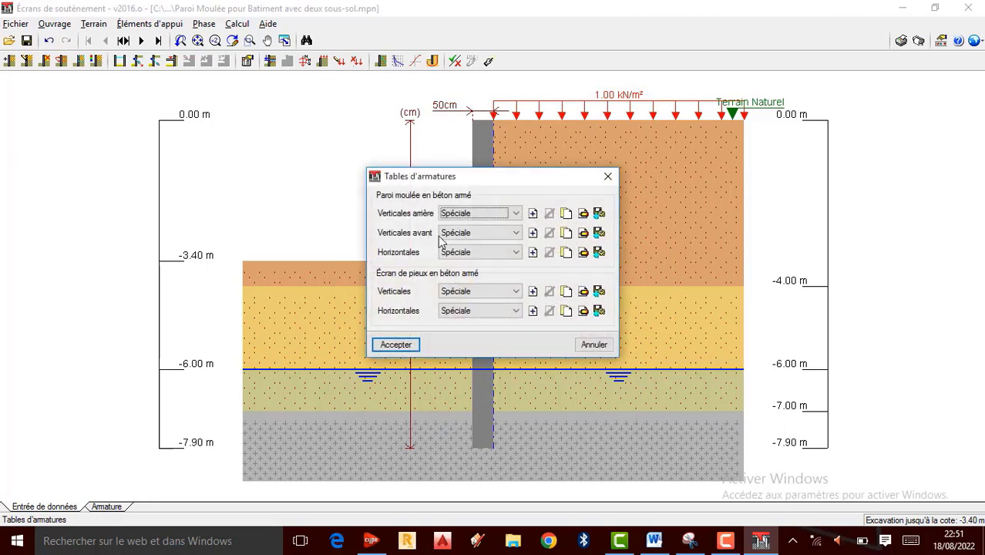
pyautogui.moveTo(444, 171); pyautogui.dragTo(184, 131)
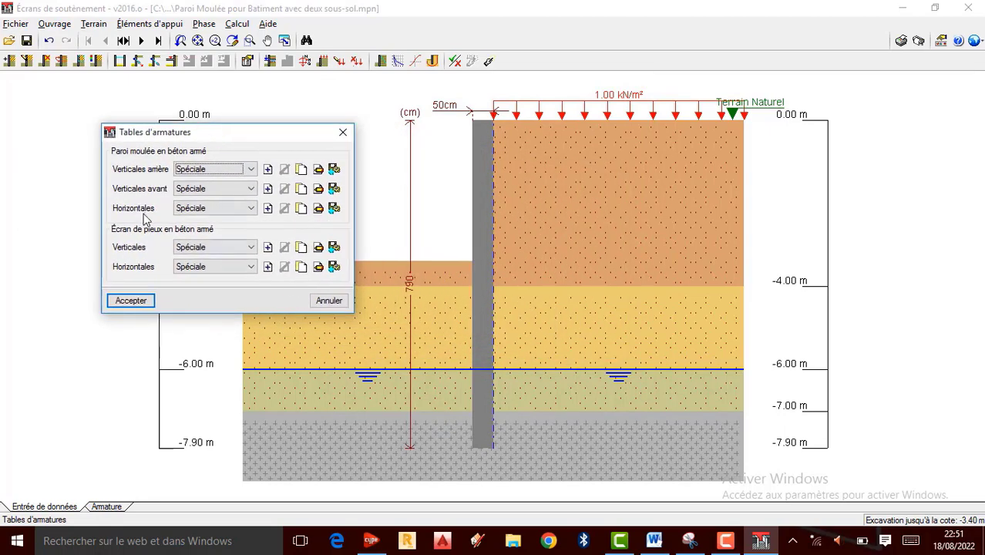
pyautogui.click(243, 176)
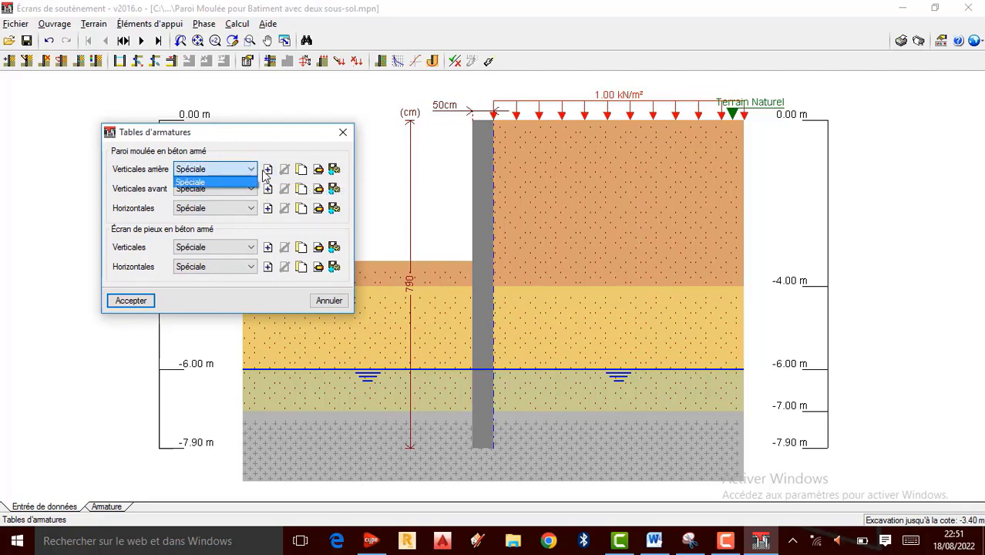
pyautogui.click(267, 171)
pyautogui.click(267, 169)
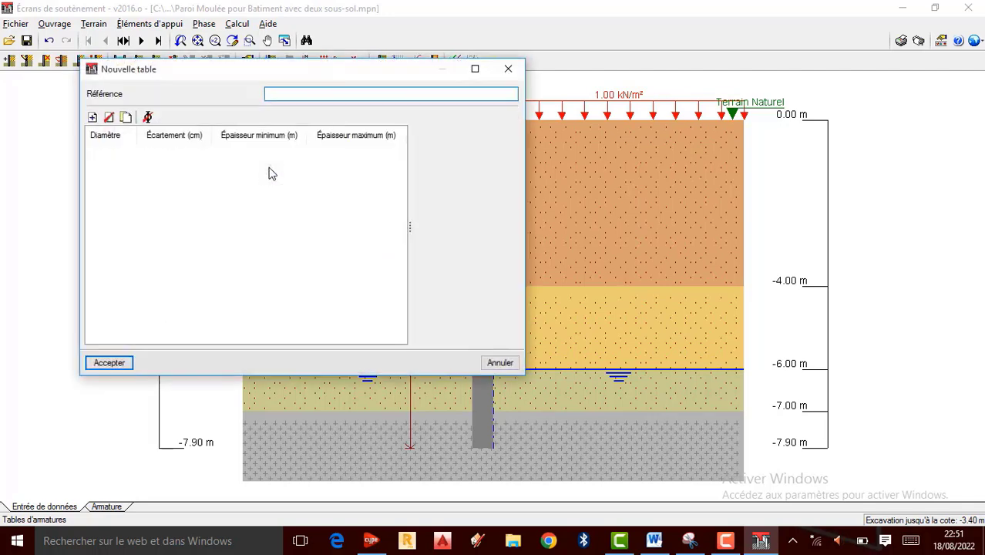
pyautogui.click(92, 117)
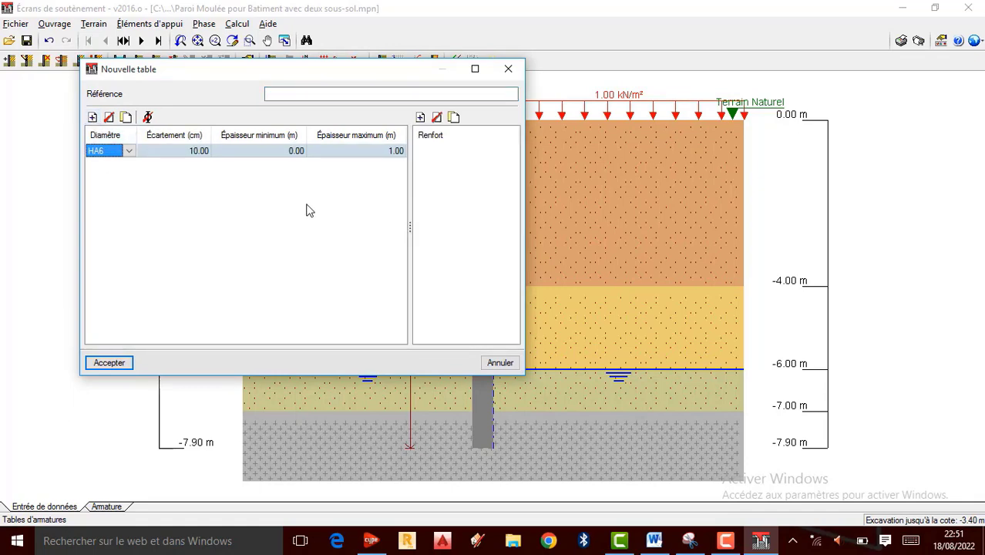
pyautogui.click(505, 71)
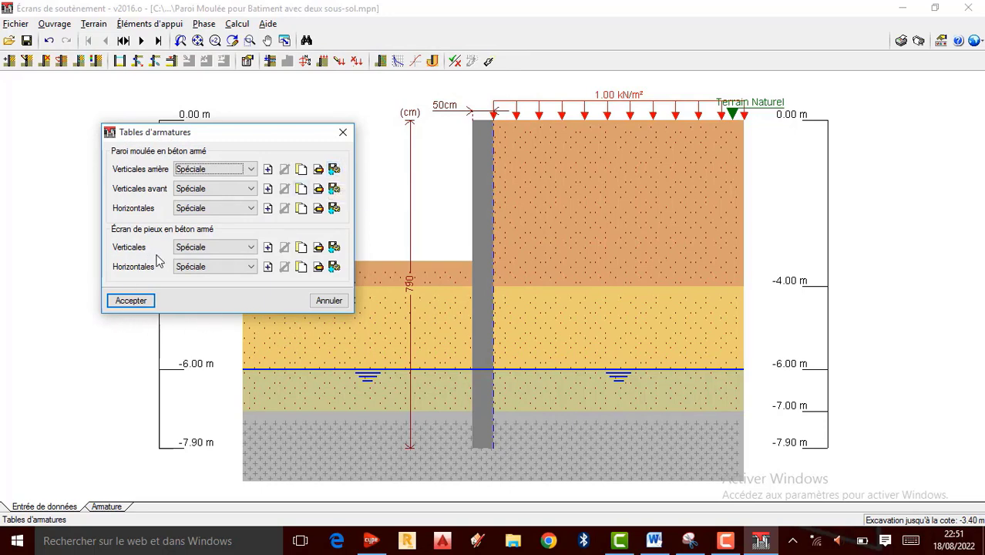
pyautogui.click(144, 302)
# Check the job's display settings for horizontal dimensions, vertical dimensions and layer information, and accept them.
pyautogui.click(56, 24)
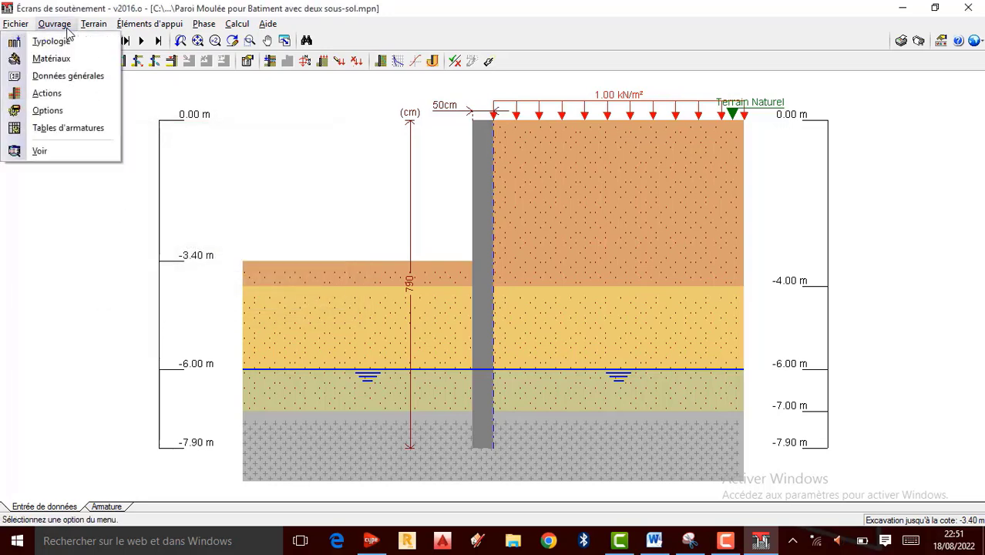
pyautogui.click(77, 152)
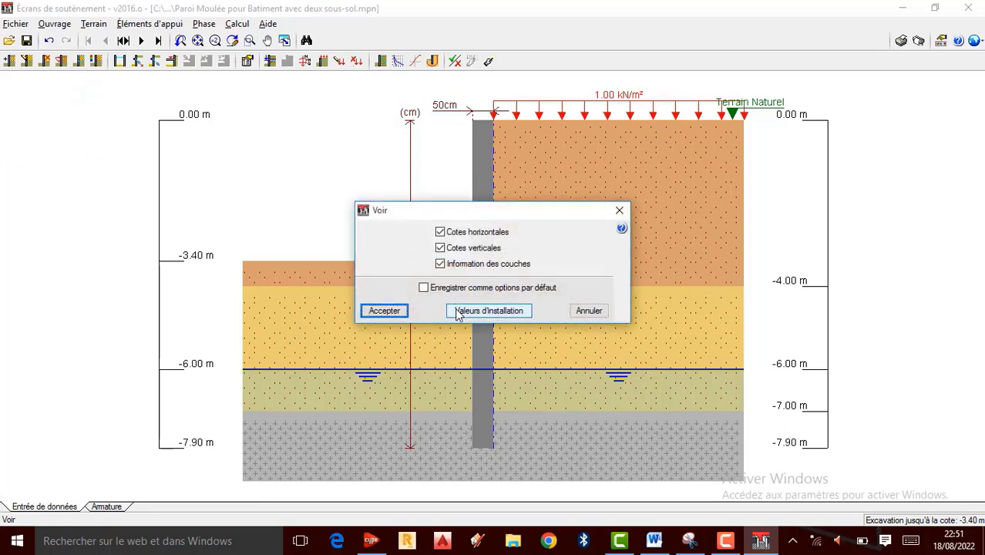
pyautogui.click(383, 310)
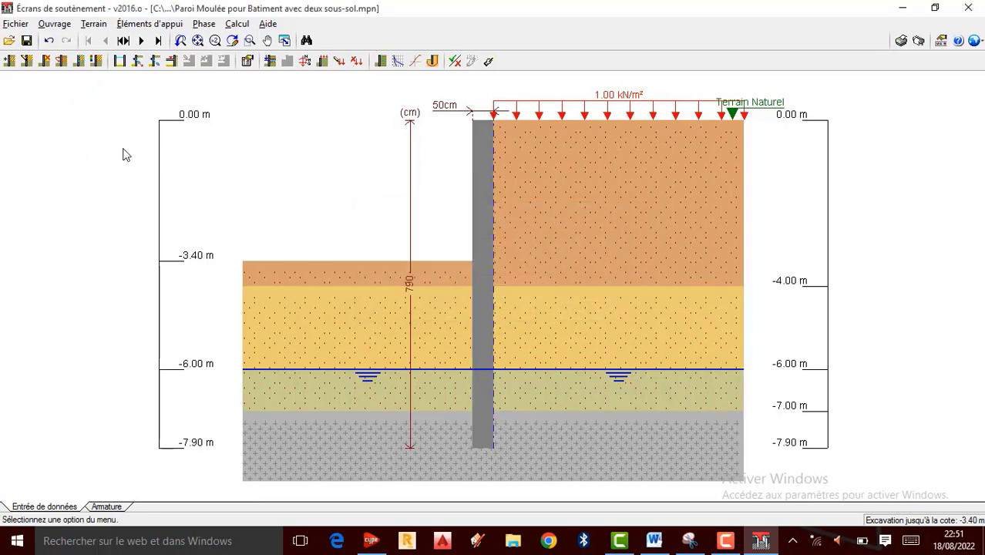
# Review and accept the terrain's general data, and look at the new soil layer parameters without adding a layer.
pyautogui.click(54, 24)
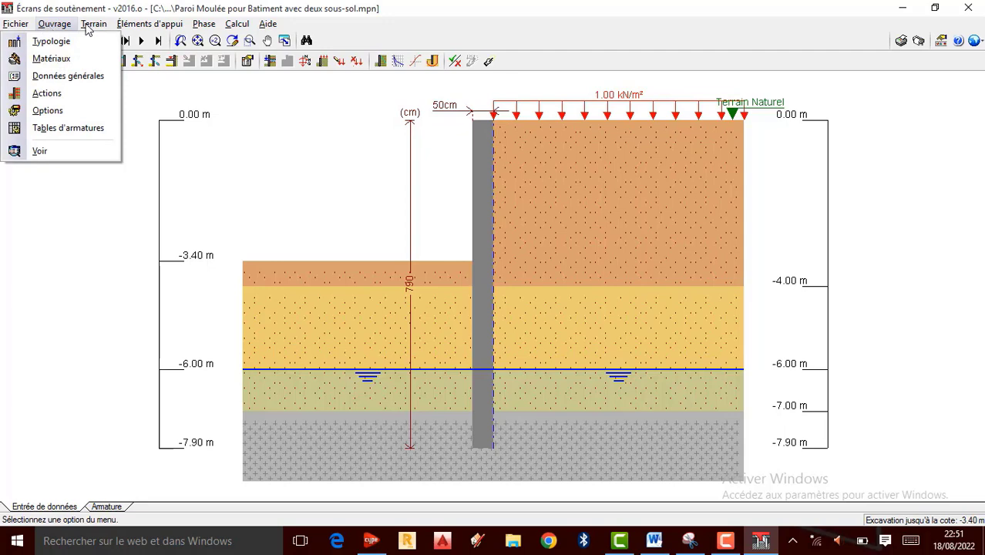
pyautogui.moveTo(70, 28)
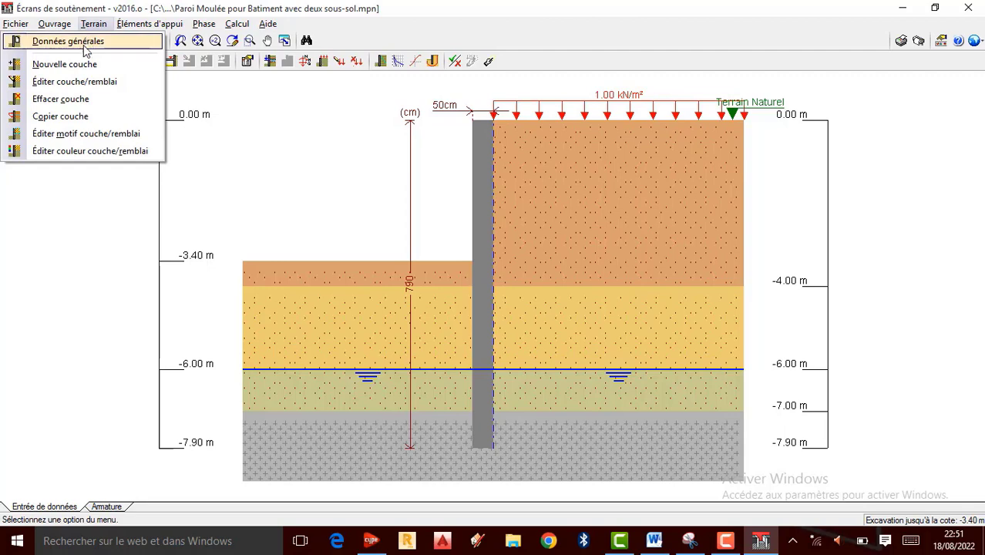
pyautogui.click(86, 51)
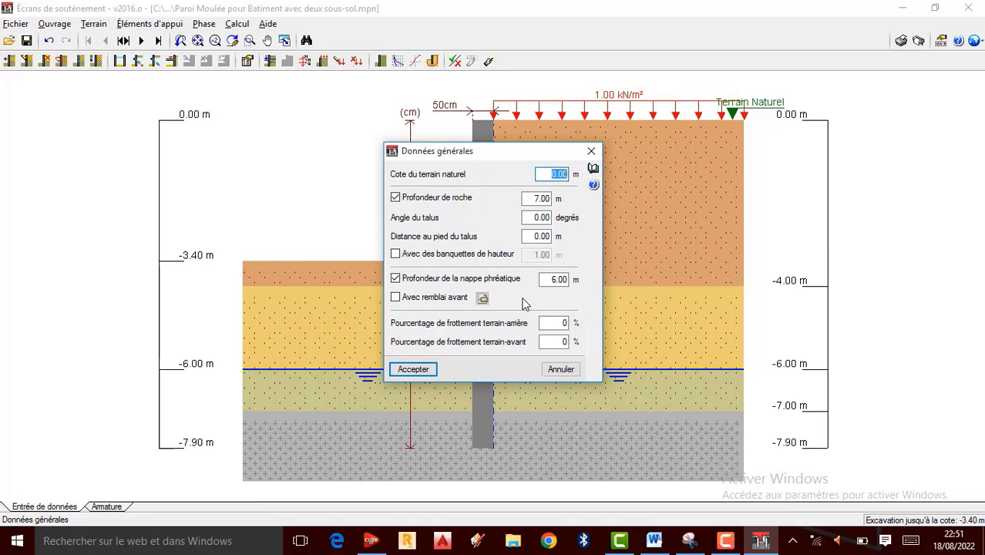
pyautogui.click(431, 369)
pyautogui.click(95, 24)
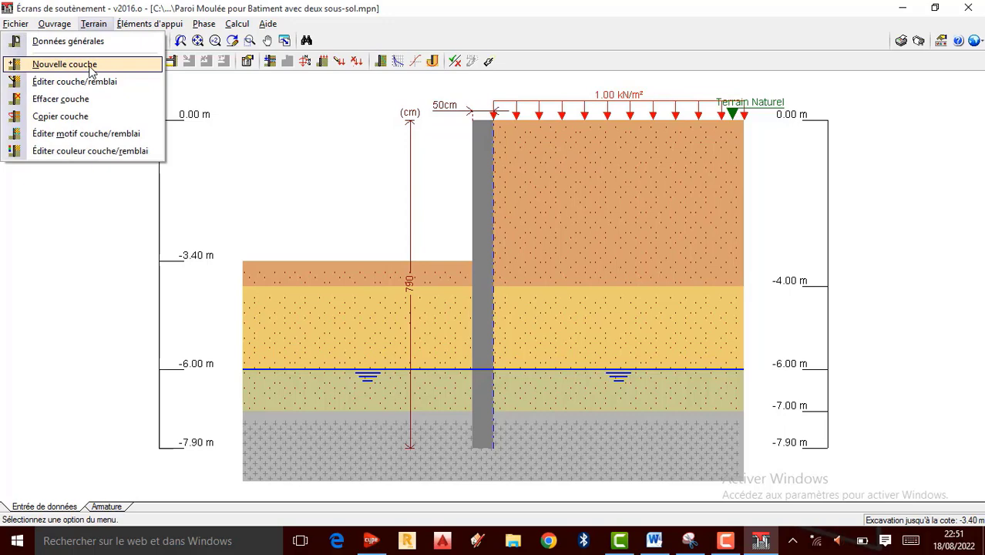
pyautogui.click(92, 67)
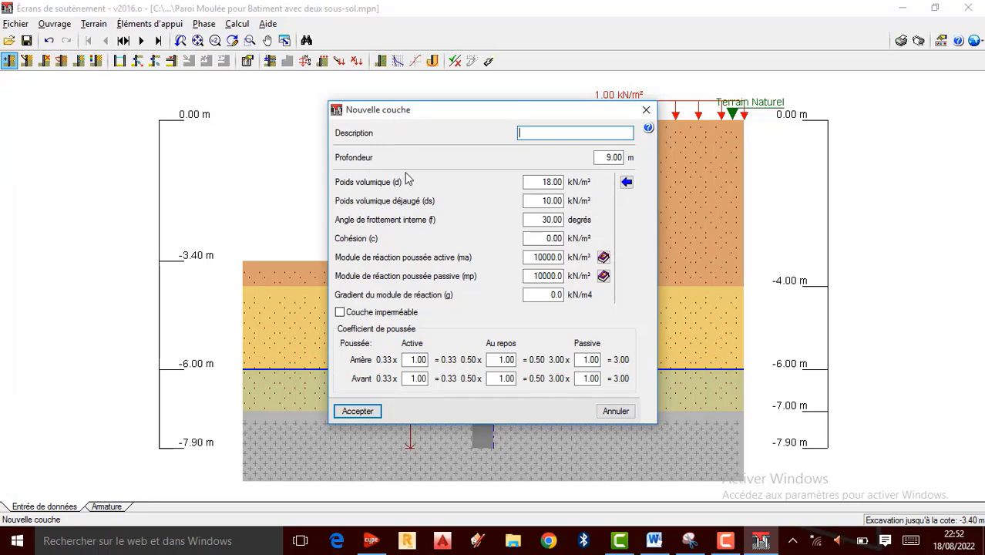
pyautogui.click(646, 109)
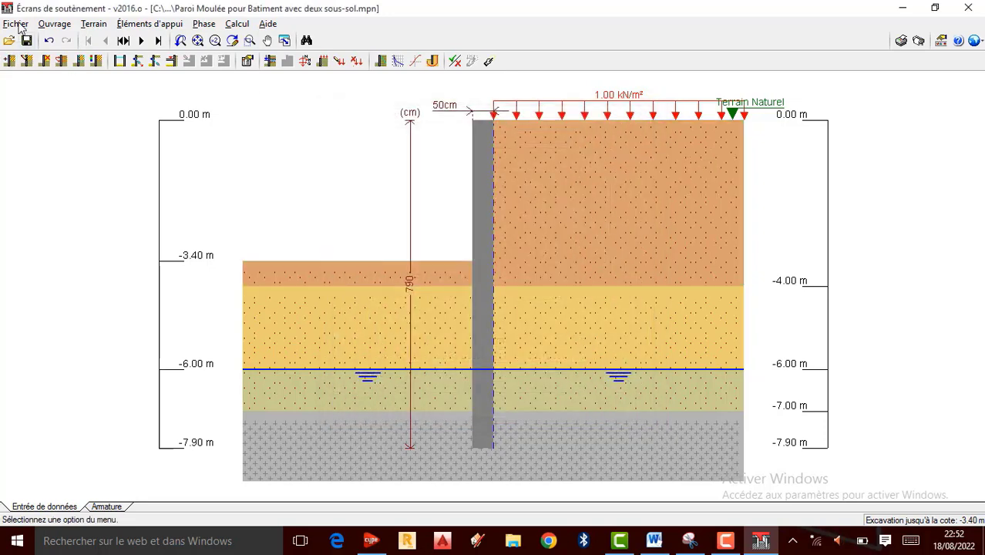
# Add a strut at level 0.00 m with 2.5 m spacing and tension allowed, from the -3.40 m excavation phase through the last phase.
pyautogui.click(93, 24)
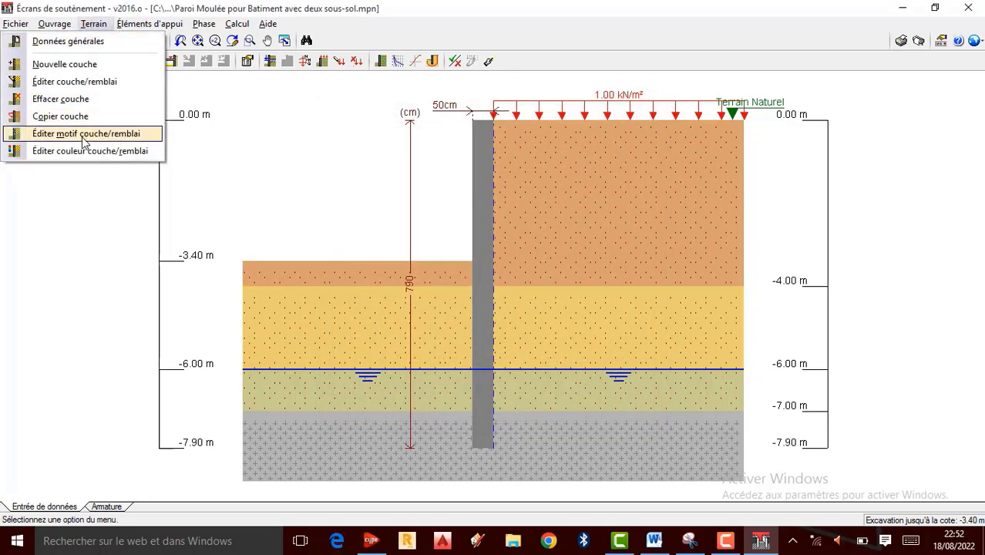
pyautogui.moveTo(136, 25)
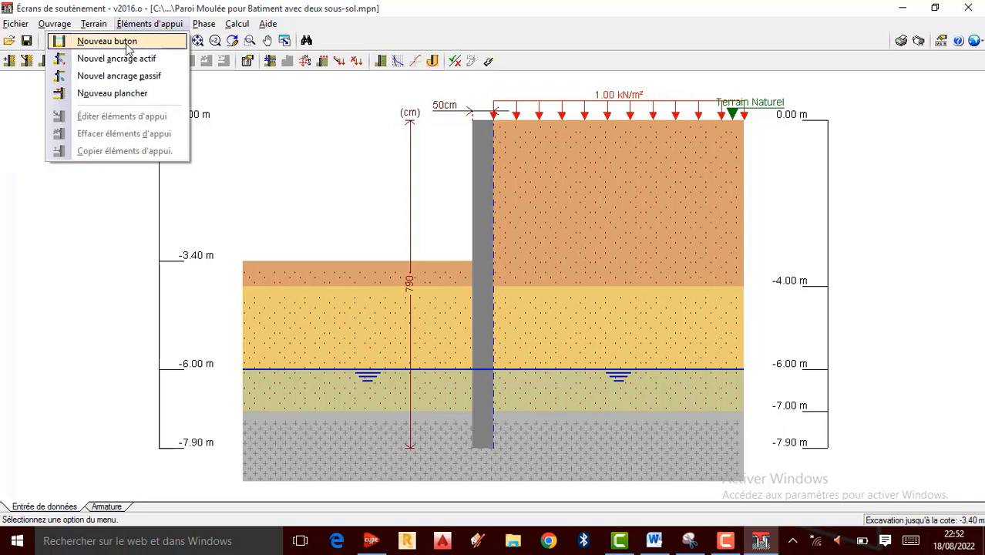
pyautogui.click(129, 42)
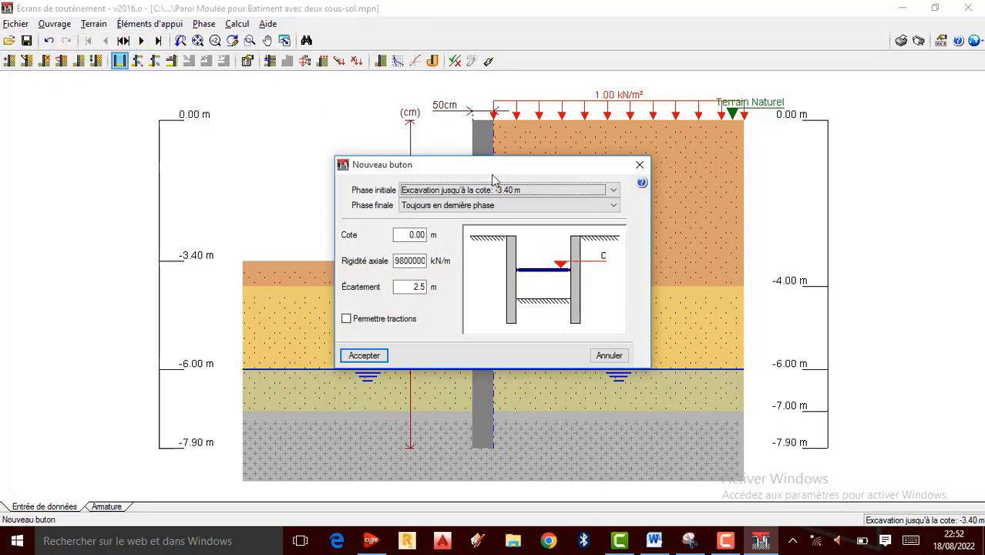
pyautogui.moveTo(468, 169); pyautogui.dragTo(198, 141)
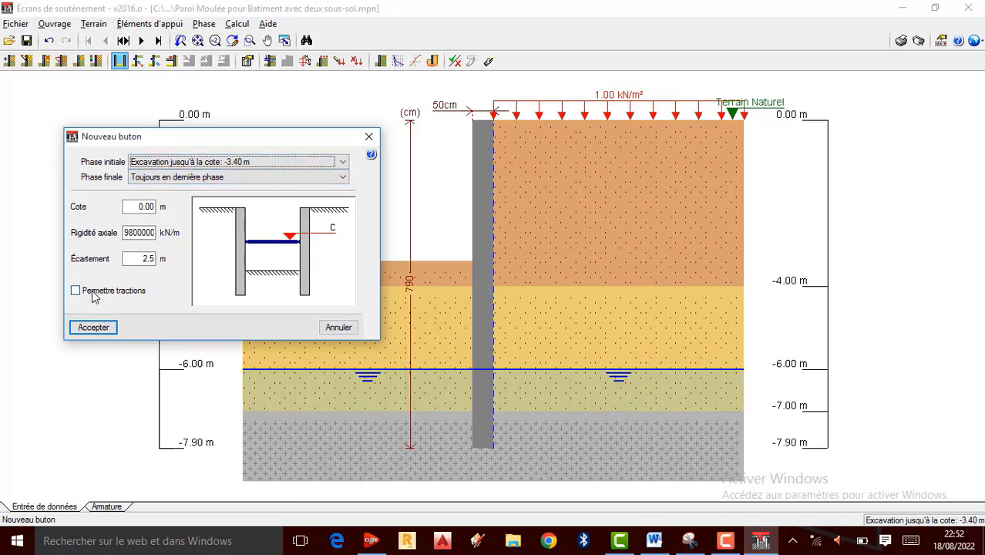
pyautogui.doubleClick(145, 259)
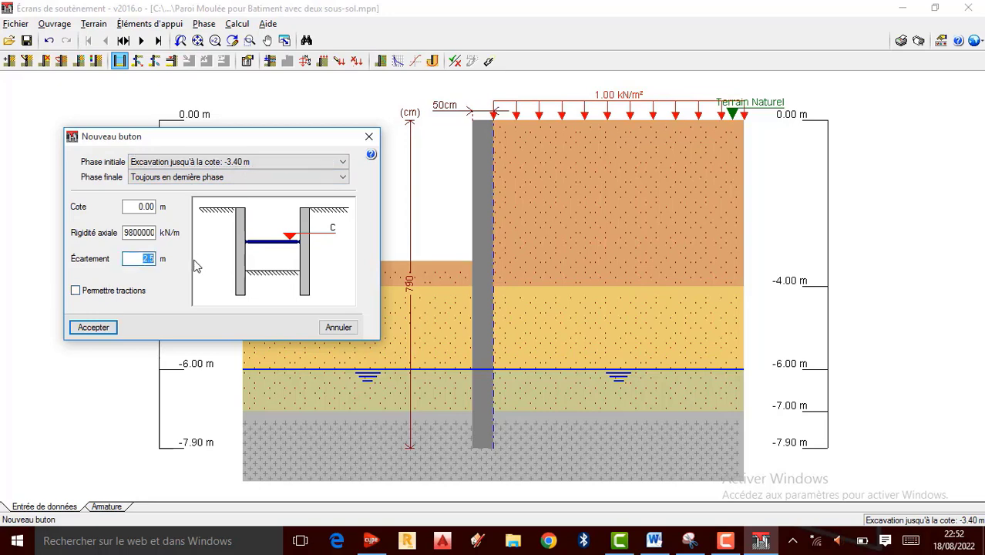
pyautogui.click(76, 291)
pyautogui.click(96, 329)
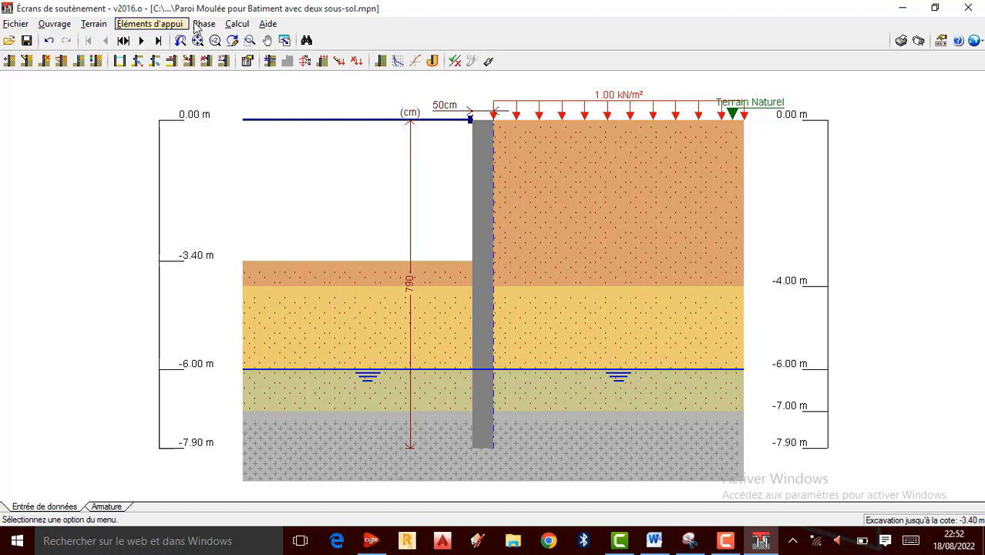
# Look at the parameters for a new active anchor and close them without adding one.
pyautogui.click(151, 25)
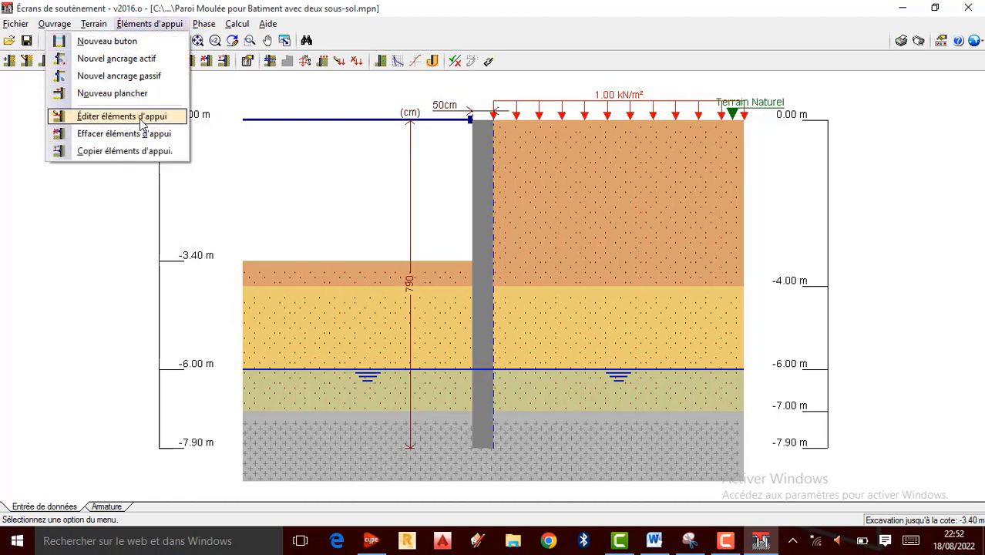
pyautogui.moveTo(100, 29)
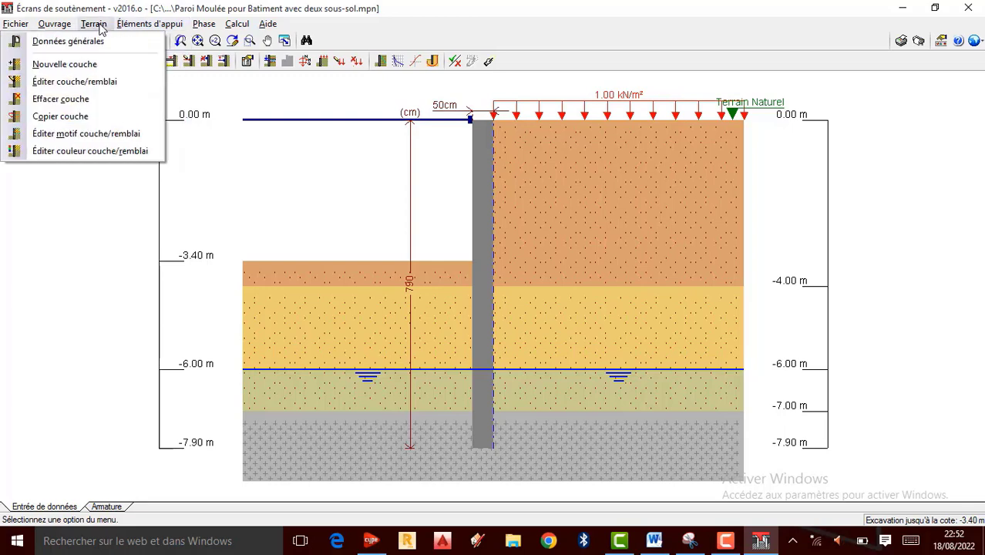
pyautogui.moveTo(140, 29)
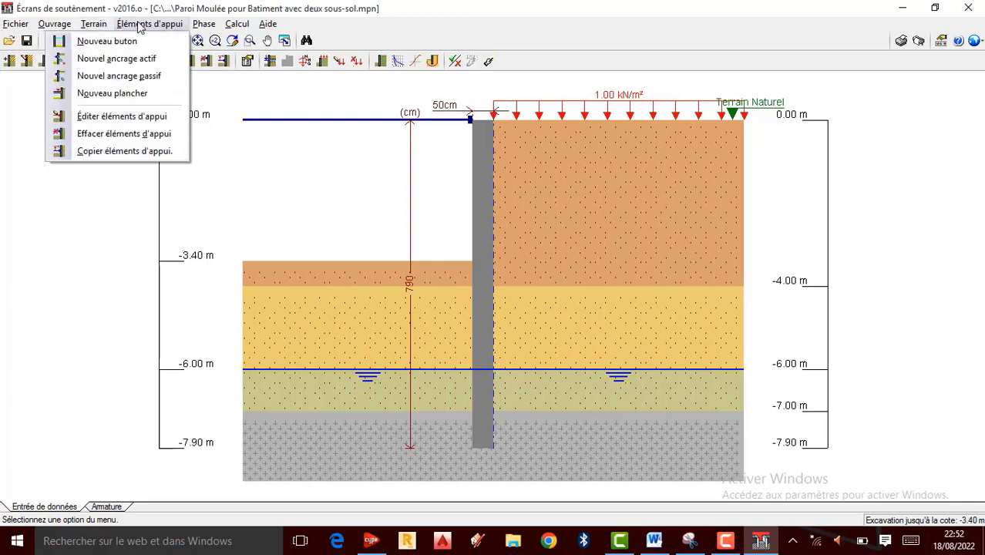
pyautogui.click(121, 62)
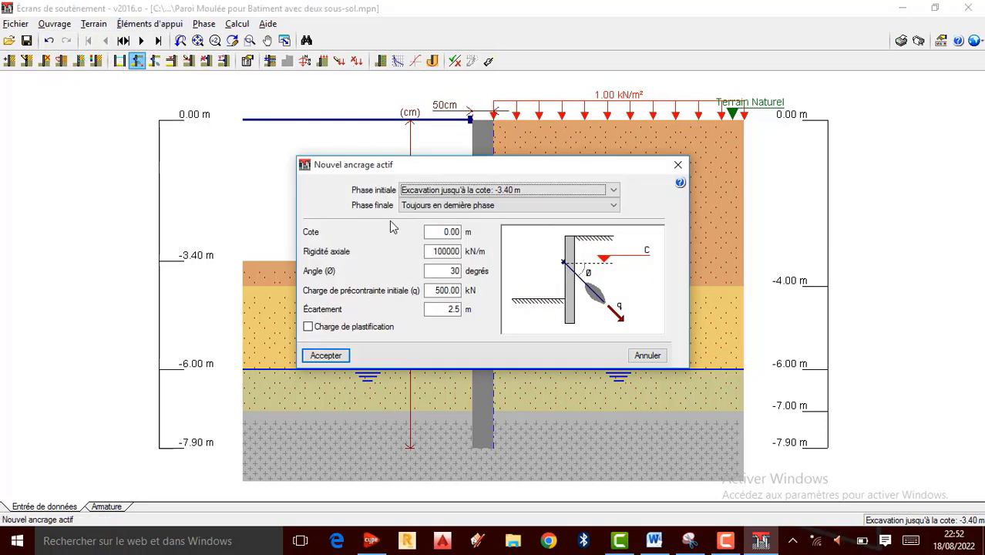
pyautogui.click(677, 164)
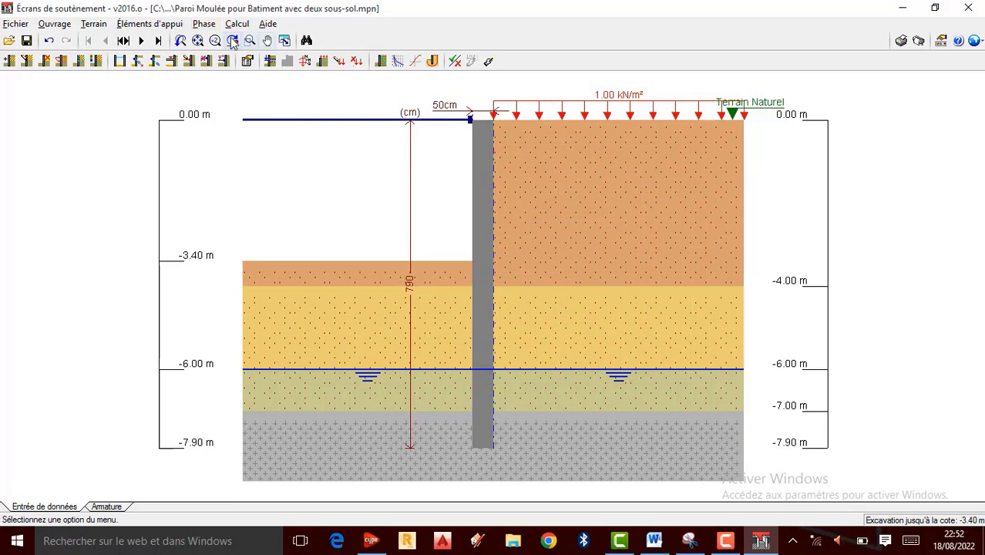
# Review the current phase's description, including its type and excavated depth, and accept it.
pyautogui.click(204, 24)
pyautogui.click(154, 42)
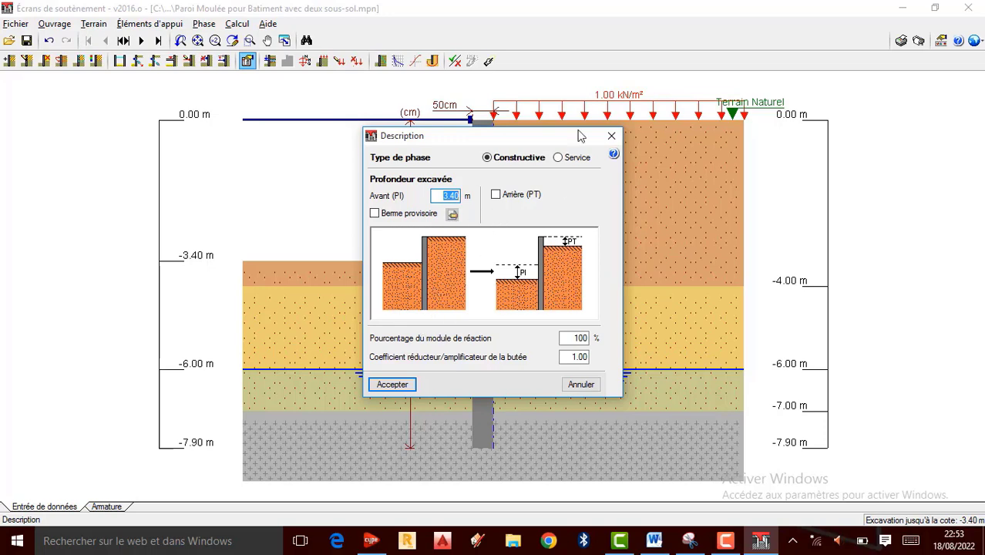
pyautogui.click(393, 385)
pyautogui.click(211, 25)
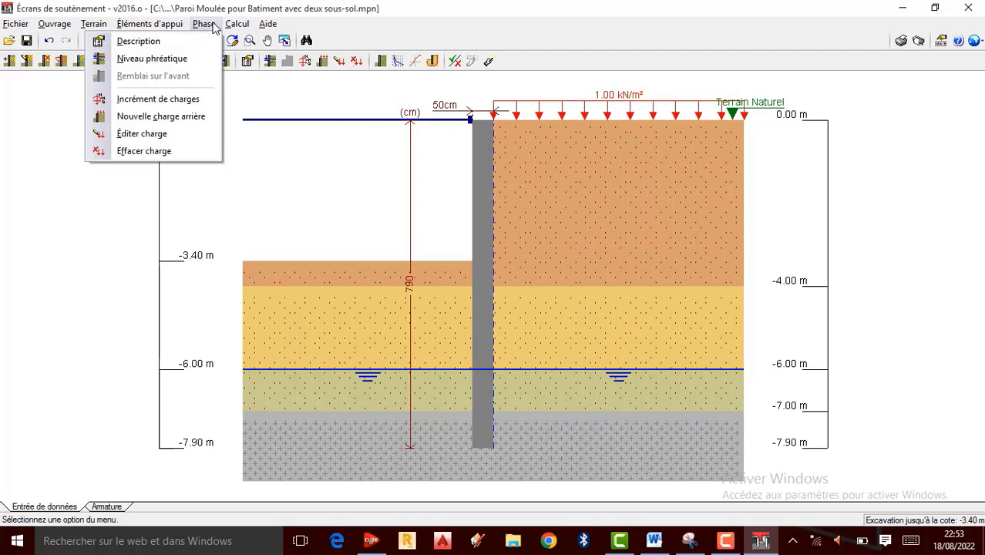
pyautogui.moveTo(271, 27)
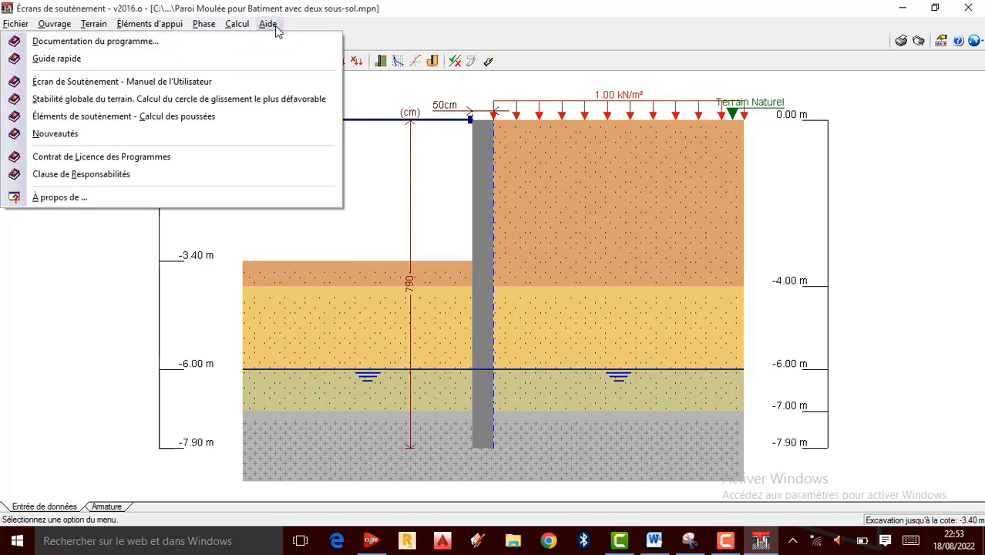
pyautogui.click(402, 36)
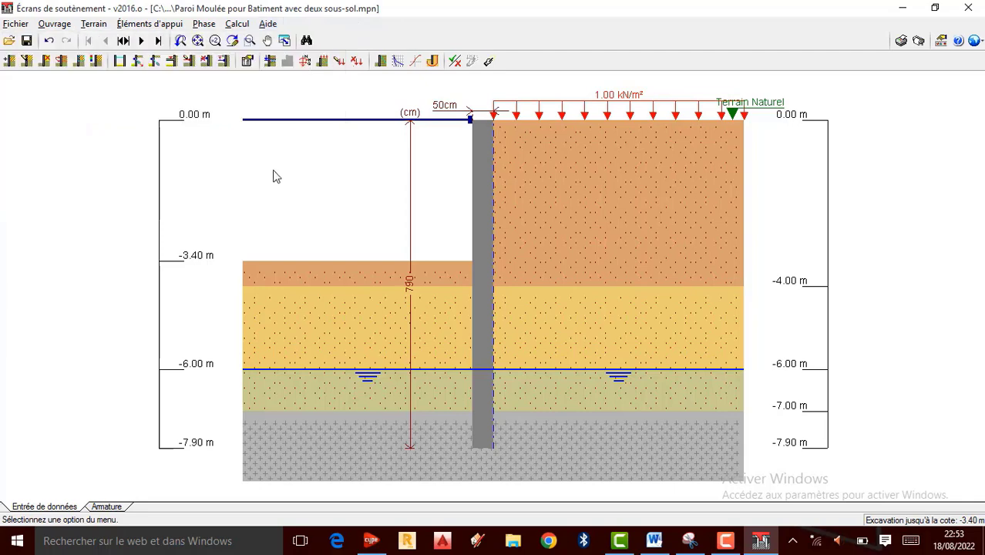
# Add a uniform surface load of 15 kN/m² on the ground behind the wall.
pyautogui.click(322, 63)
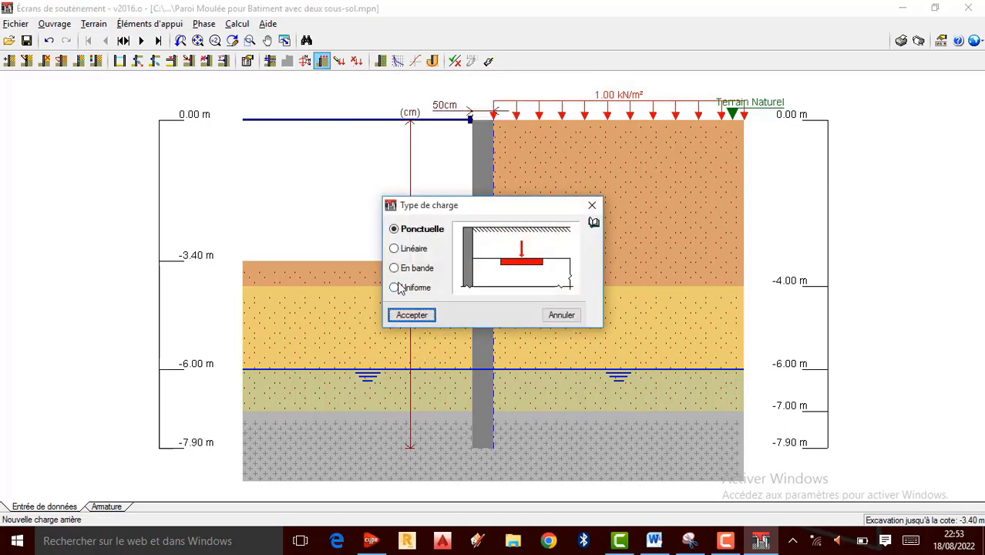
pyautogui.moveTo(524, 209); pyautogui.dragTo(255, 194)
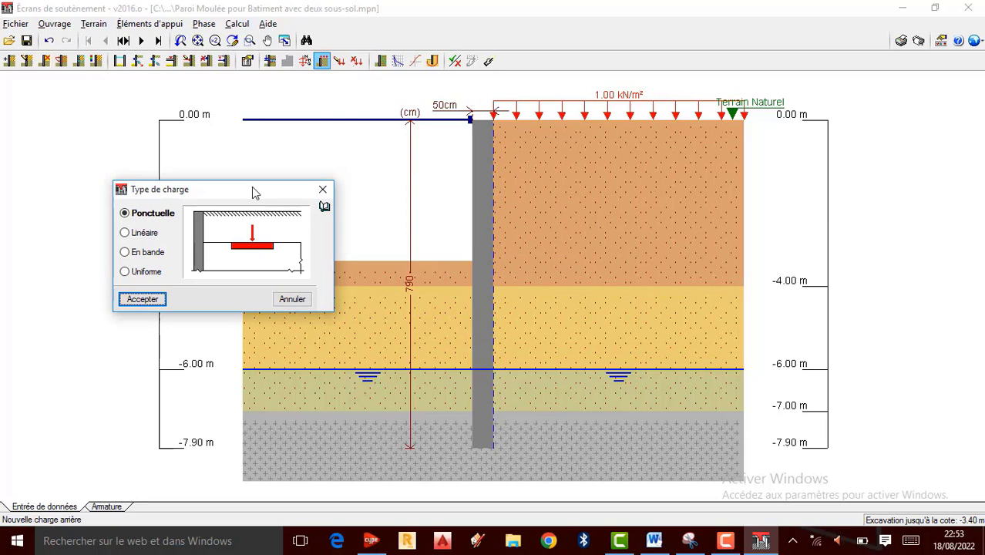
pyautogui.click(137, 276)
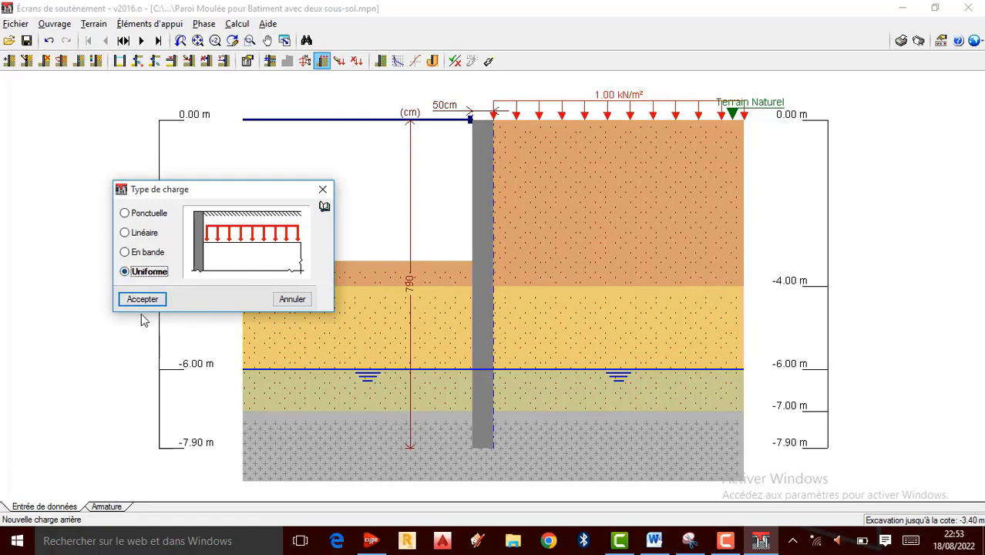
pyautogui.click(726, 541)
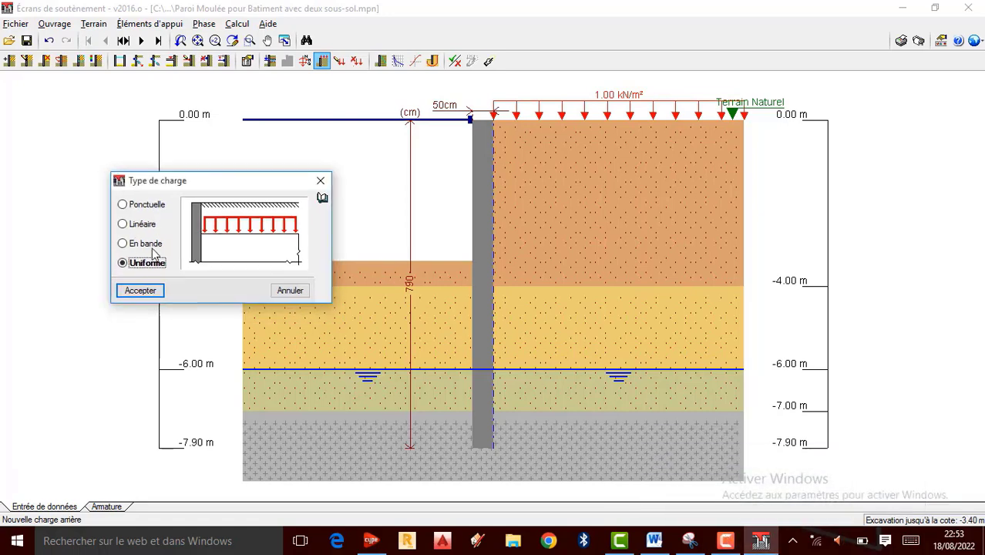
pyautogui.click(139, 290)
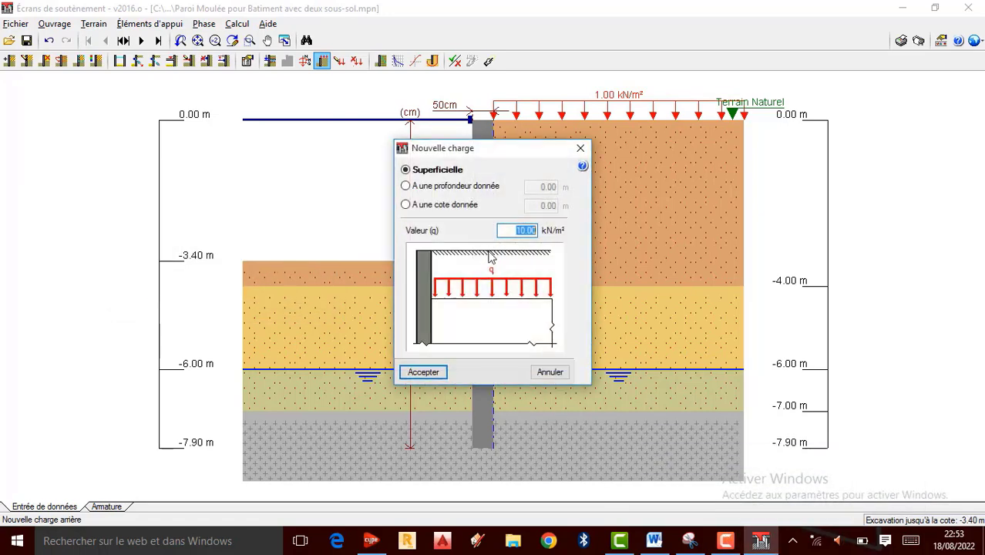
pyautogui.moveTo(493, 152); pyautogui.dragTo(250, 142)
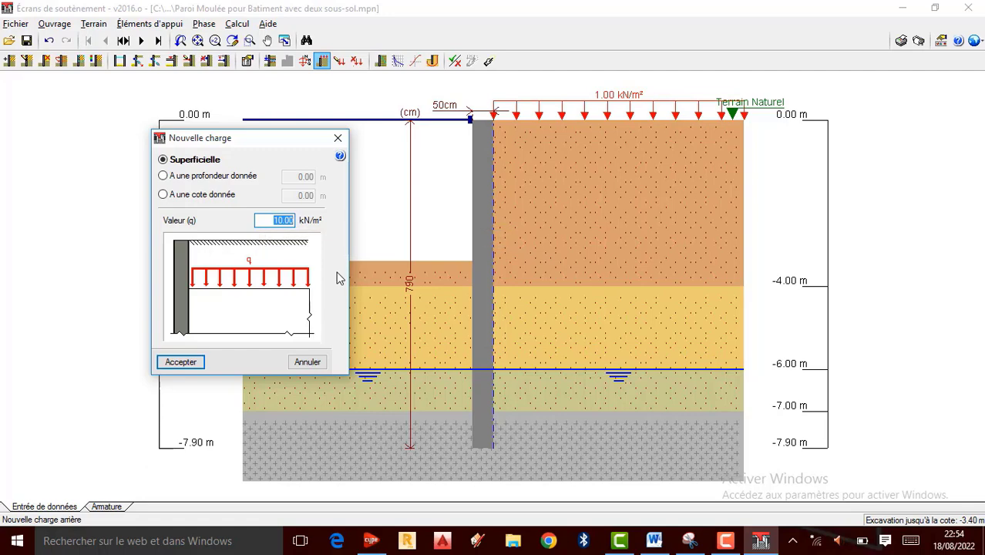
pyautogui.write('15')
pyautogui.click(163, 177)
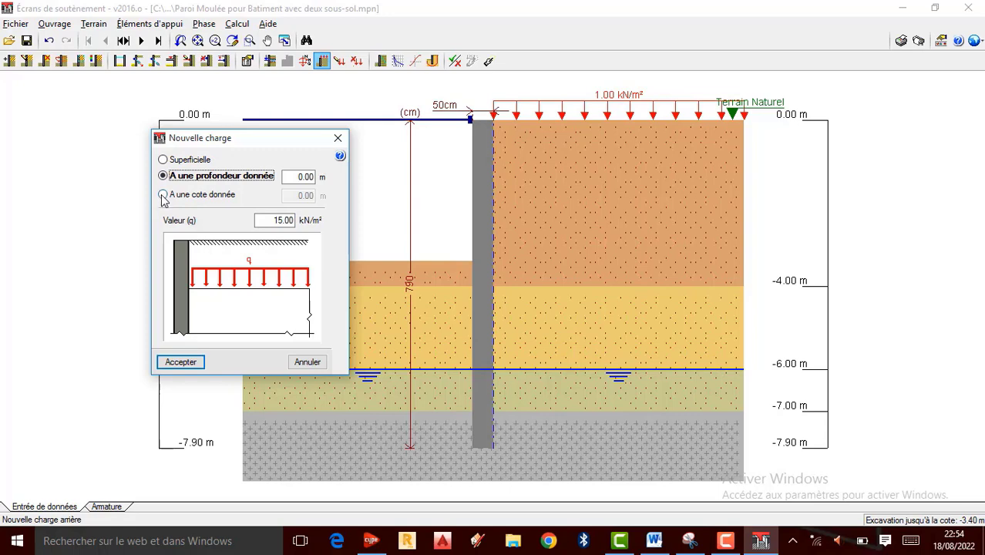
pyautogui.click(163, 195)
pyautogui.click(163, 161)
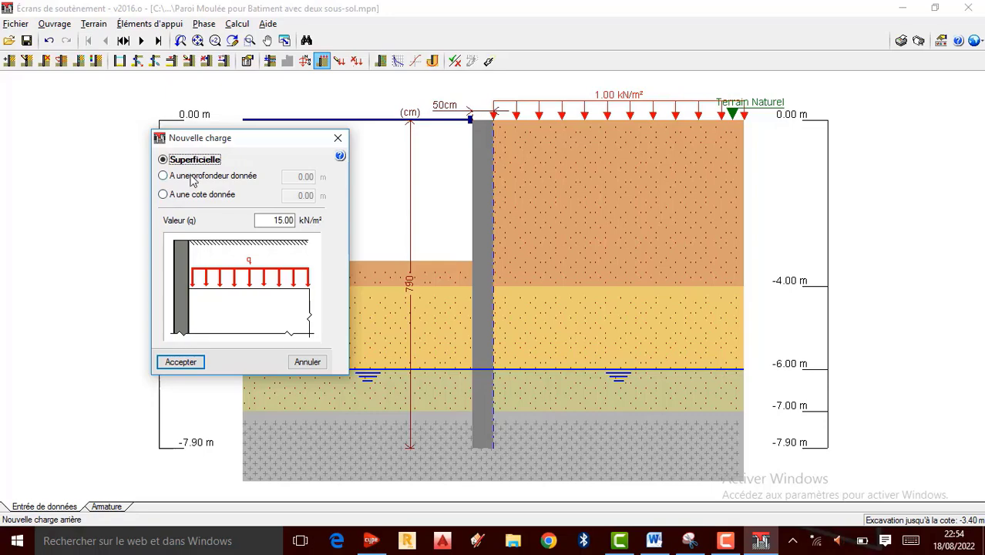
pyautogui.click(185, 362)
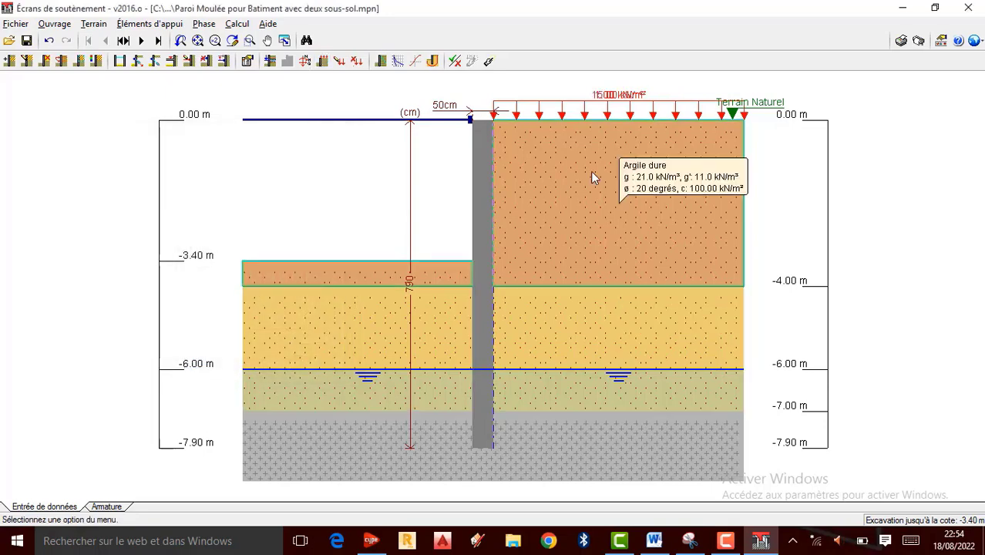
# Set the load increments at the wall crown to 10 kN/m horizontal, 5 kN/m vertical and 12 kN·m/m moment.
pyautogui.scroll(4, 593, 177)
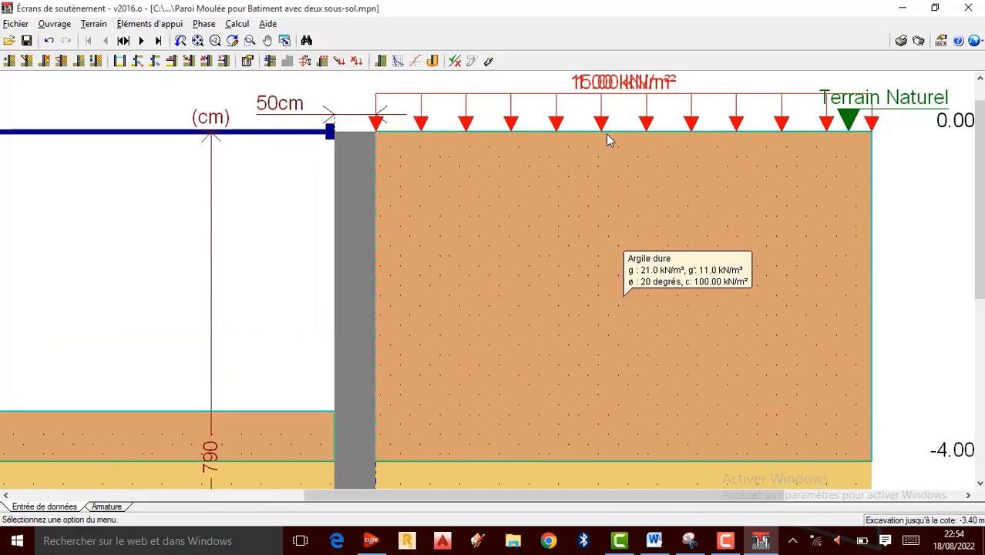
pyautogui.scroll(-4, 602, 161)
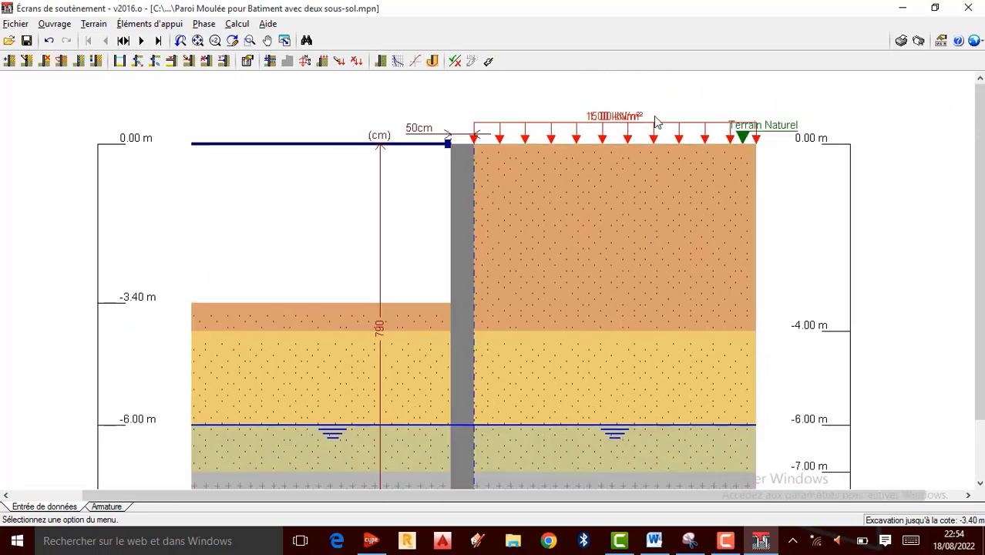
pyautogui.scroll(-2, 625, 130)
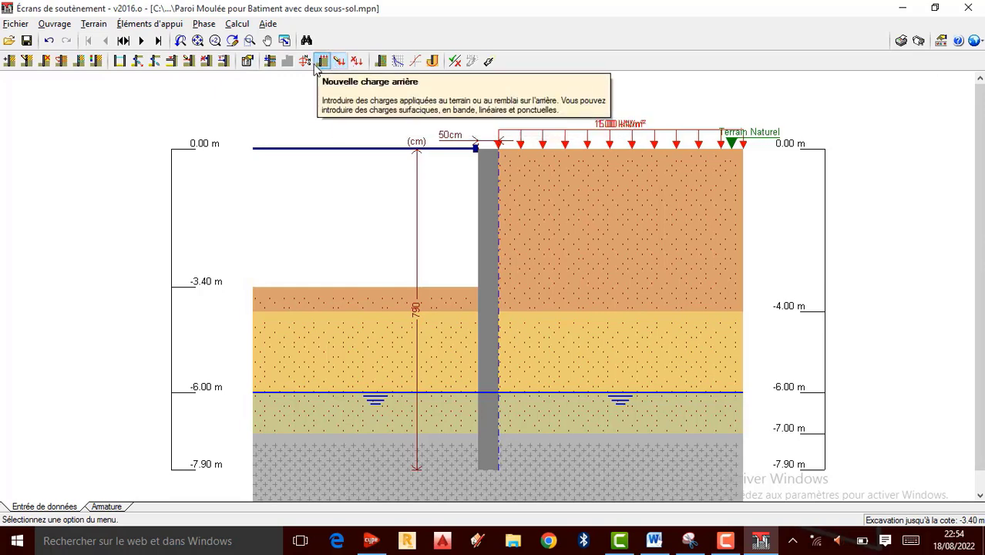
pyautogui.click(305, 60)
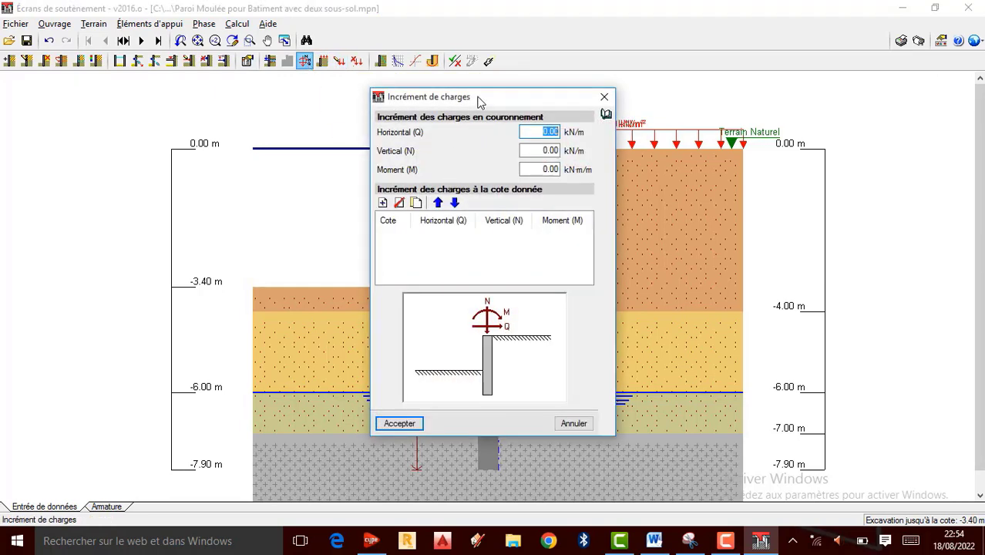
pyautogui.moveTo(479, 101); pyautogui.dragTo(261, 111)
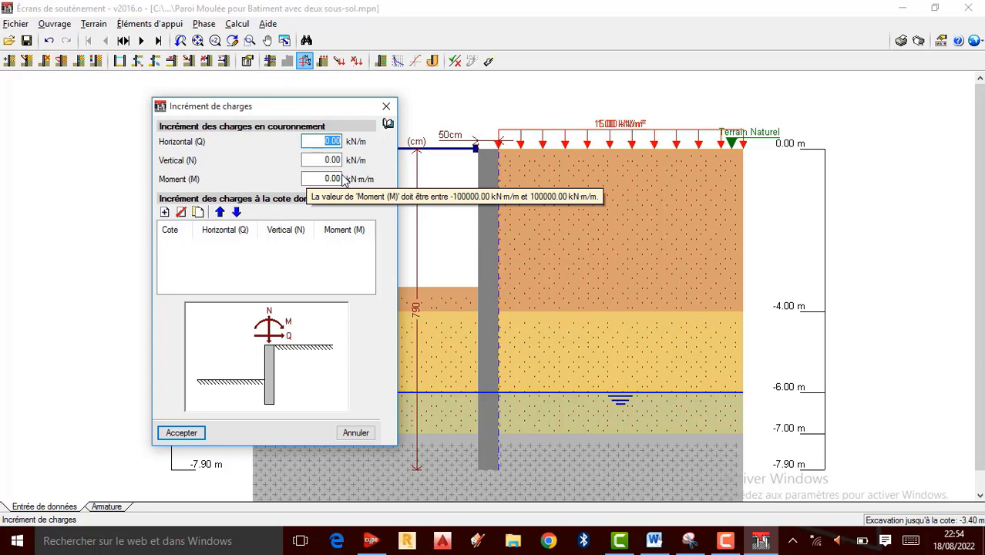
pyautogui.write('5')
pyautogui.press('Tab')
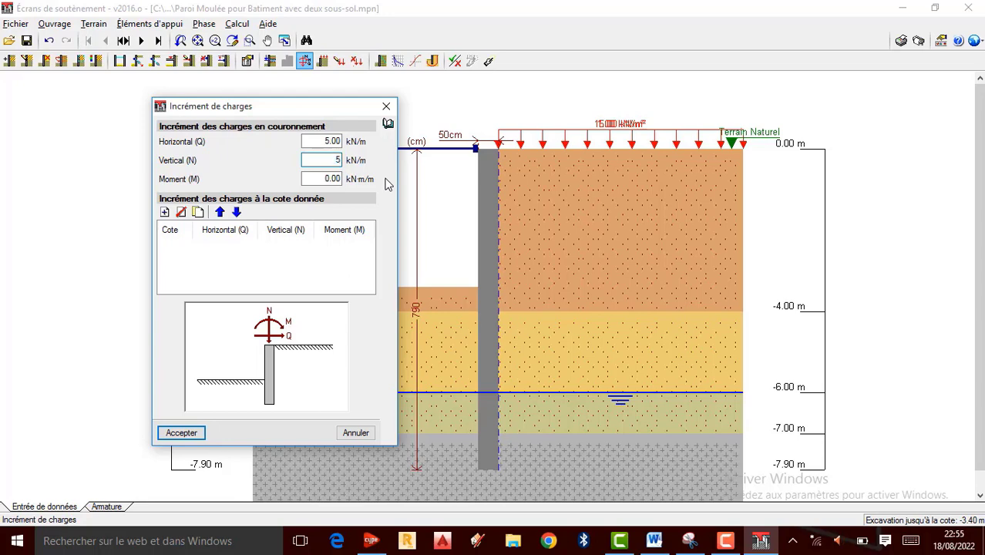
pyautogui.write('5')
pyautogui.click(311, 140)
pyautogui.write('10')
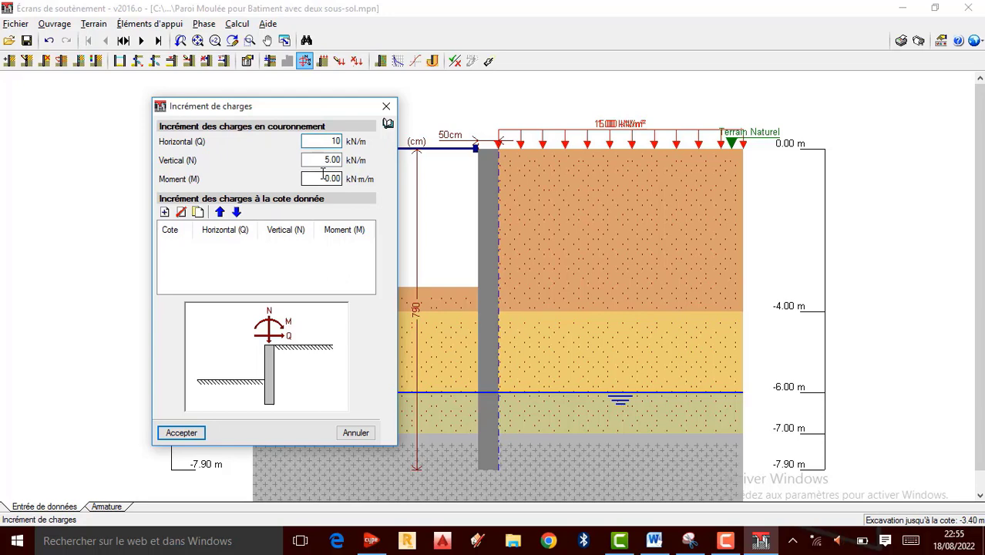
pyautogui.moveTo(322, 177); pyautogui.dragTo(372, 187)
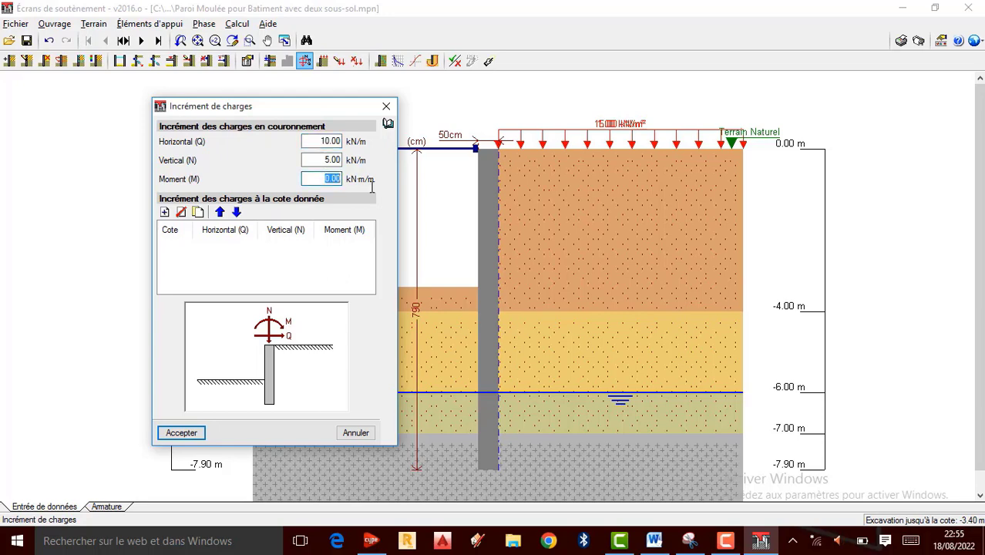
pyautogui.write('12')
pyautogui.click(188, 432)
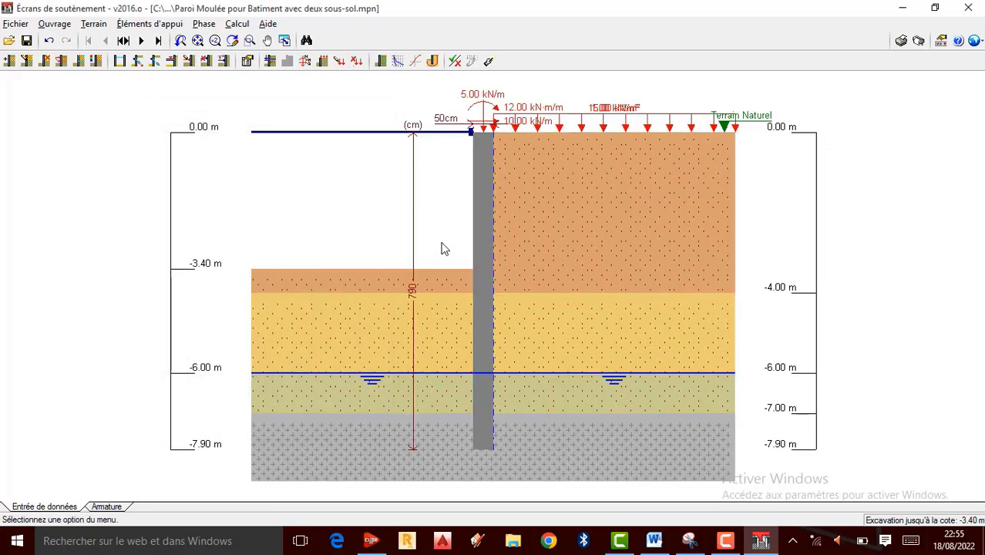
# Examine the crown loads, the ground surface load and the strut around the head of the wall.
pyautogui.scroll(1, 489, 119)
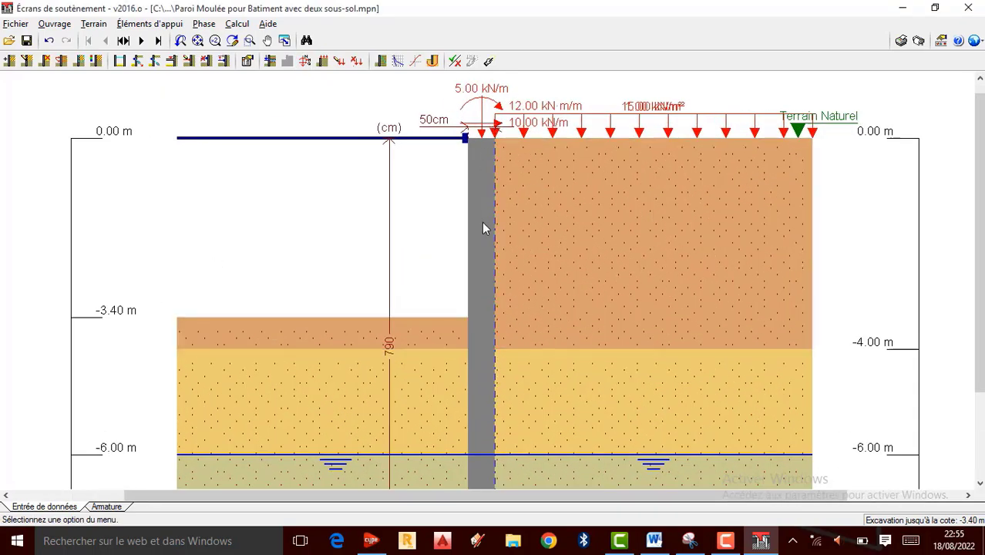
pyautogui.scroll(1, 489, 133)
pyautogui.scroll(-3, 522, 147)
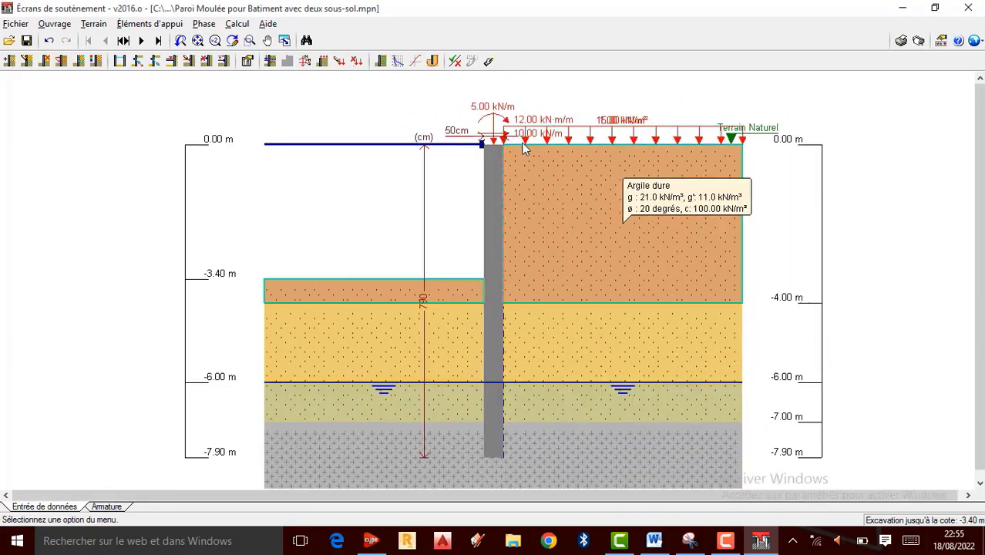
pyautogui.scroll(1, 496, 110)
pyautogui.scroll(1, 497, 116)
pyautogui.scroll(-2, 498, 123)
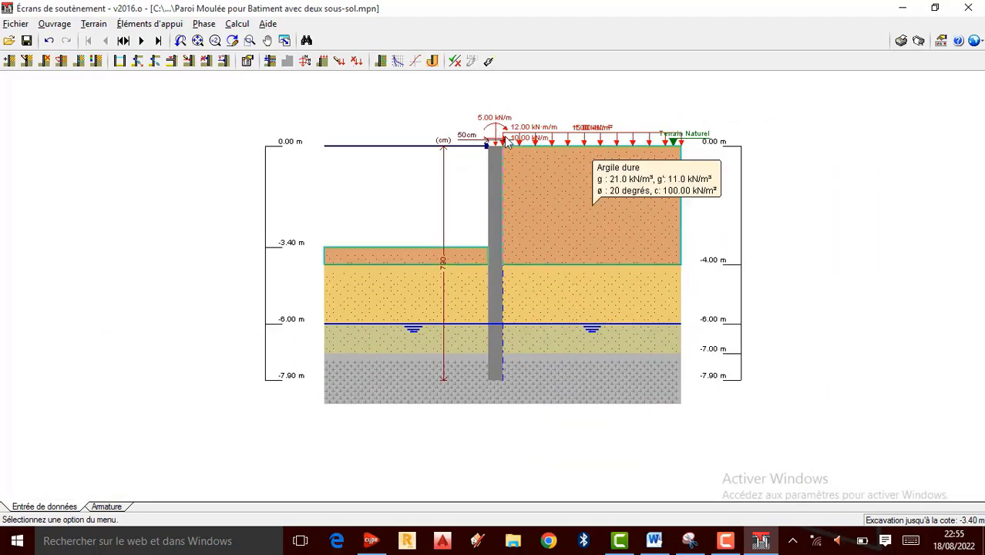
pyautogui.scroll(1, 500, 134)
pyautogui.scroll(2, 497, 131)
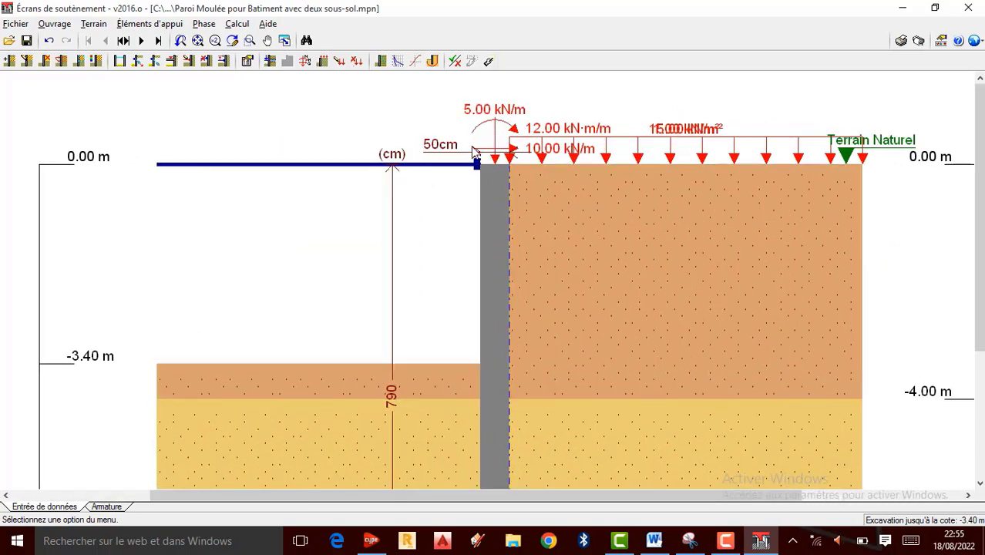
pyautogui.scroll(-1, 494, 132)
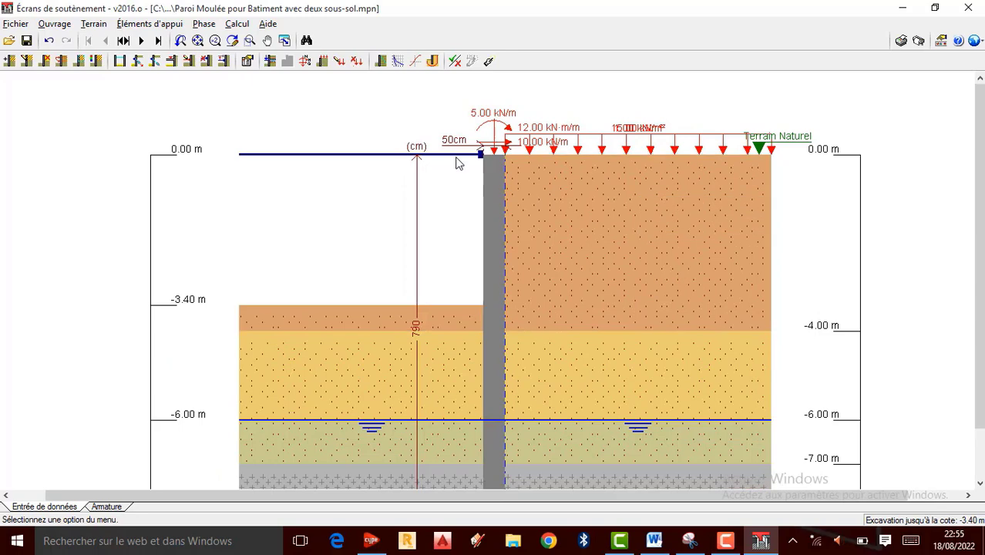
pyautogui.scroll(-1, 478, 117)
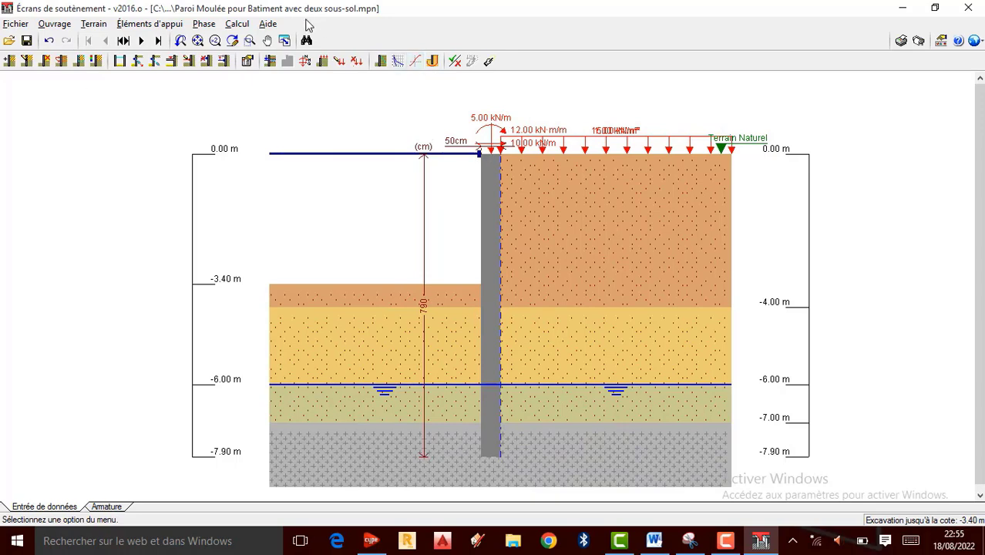
pyautogui.scroll(-4, 477, 184)
pyautogui.scroll(3, 447, 248)
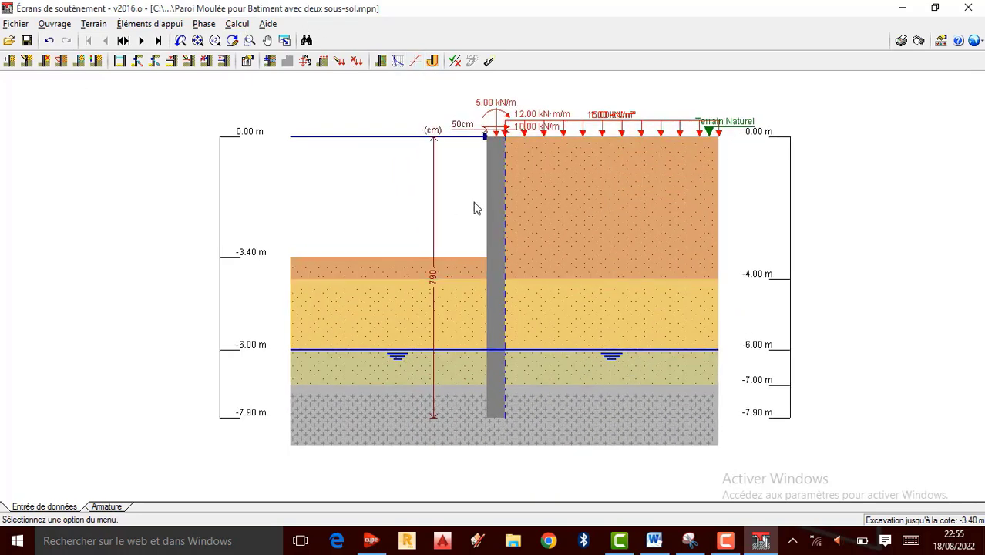
# Try to verify the wall and to view its reinforcement, dismissing the error reported each time.
pyautogui.click(237, 23)
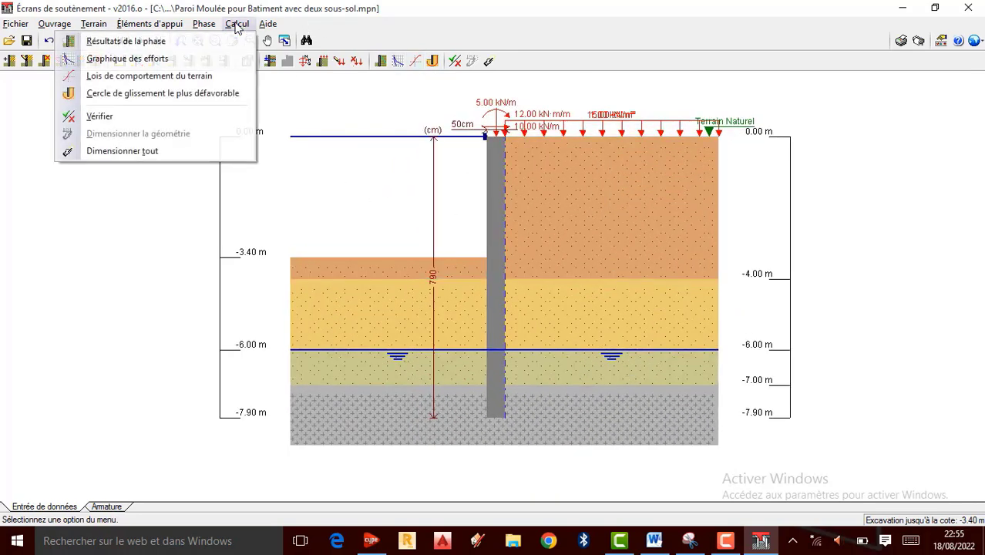
pyautogui.click(108, 118)
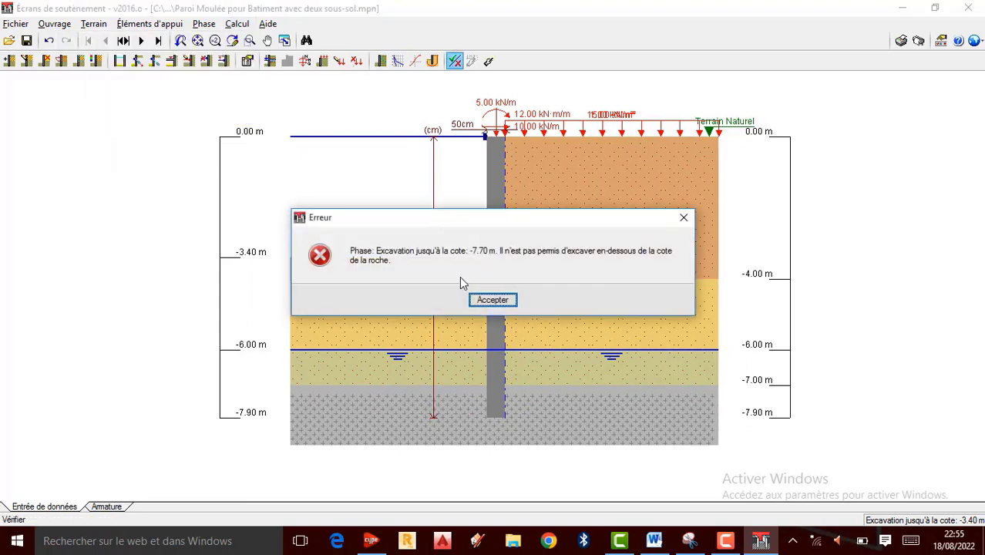
pyautogui.click(493, 299)
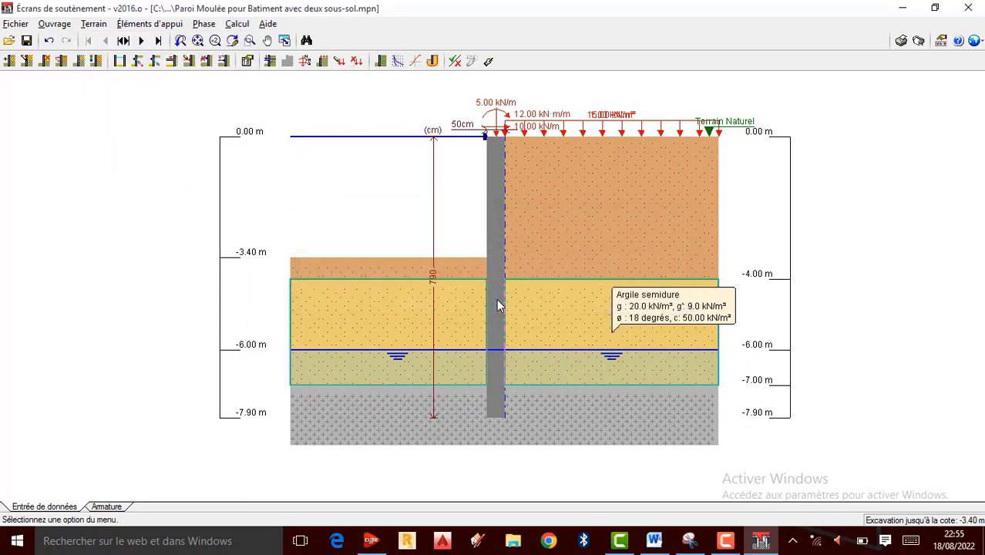
pyautogui.click(114, 509)
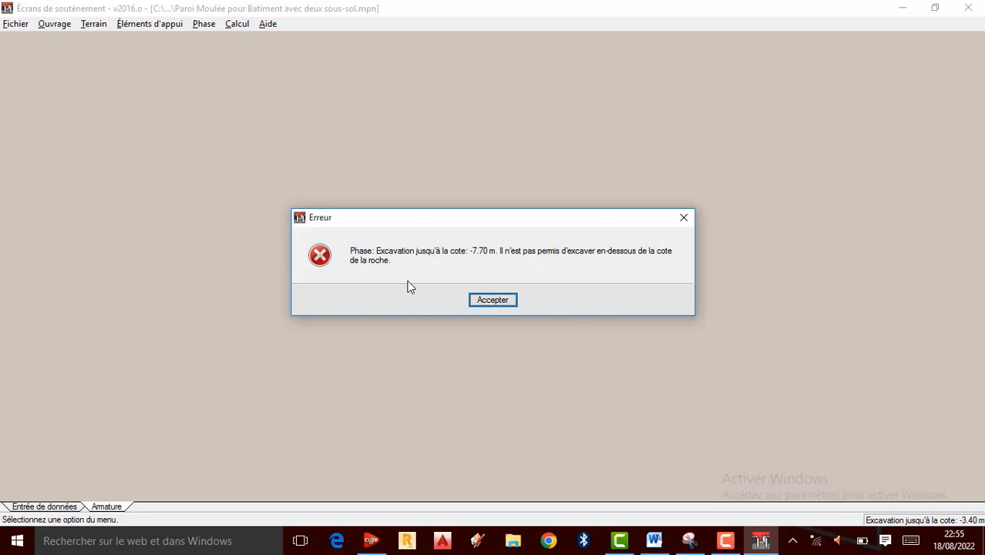
pyautogui.click(505, 302)
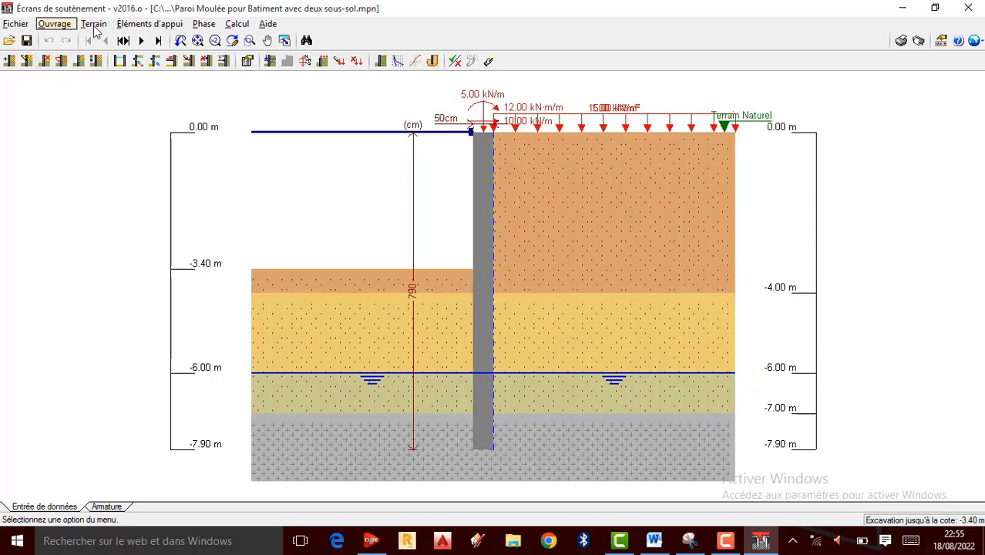
pyautogui.click(725, 540)
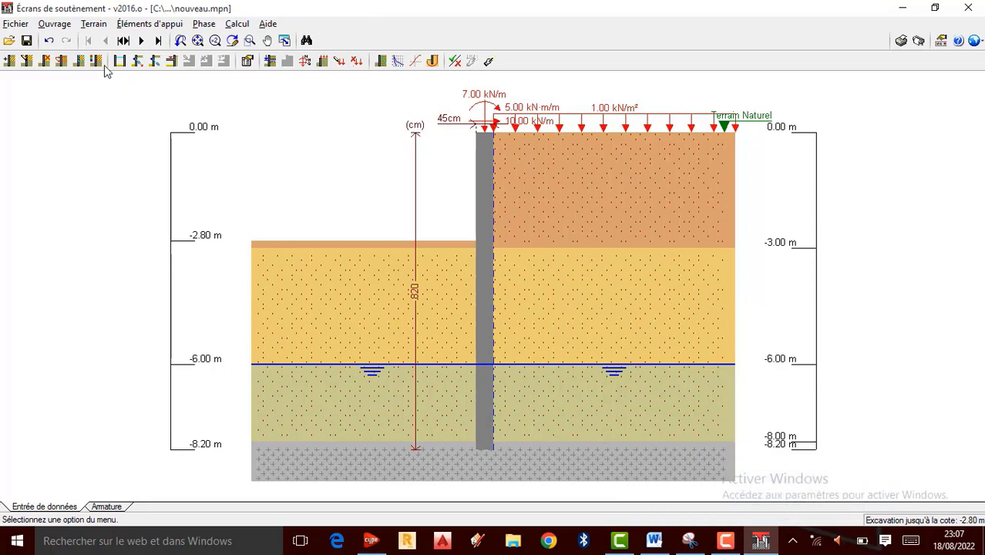
# Set the reinforcing bar steel to Fe E400 in the materials of the nouveau.mpn job.
pyautogui.click(57, 30)
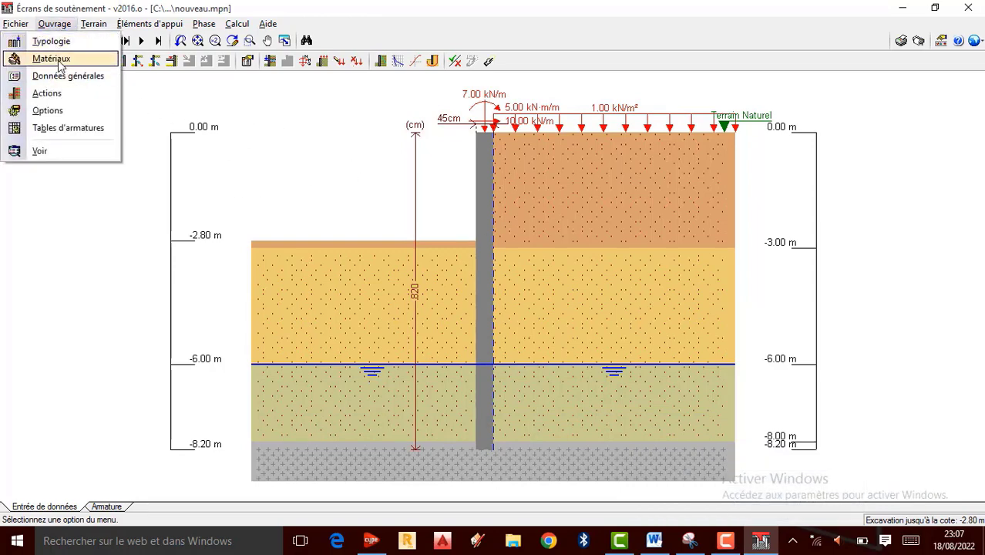
pyautogui.click(50, 59)
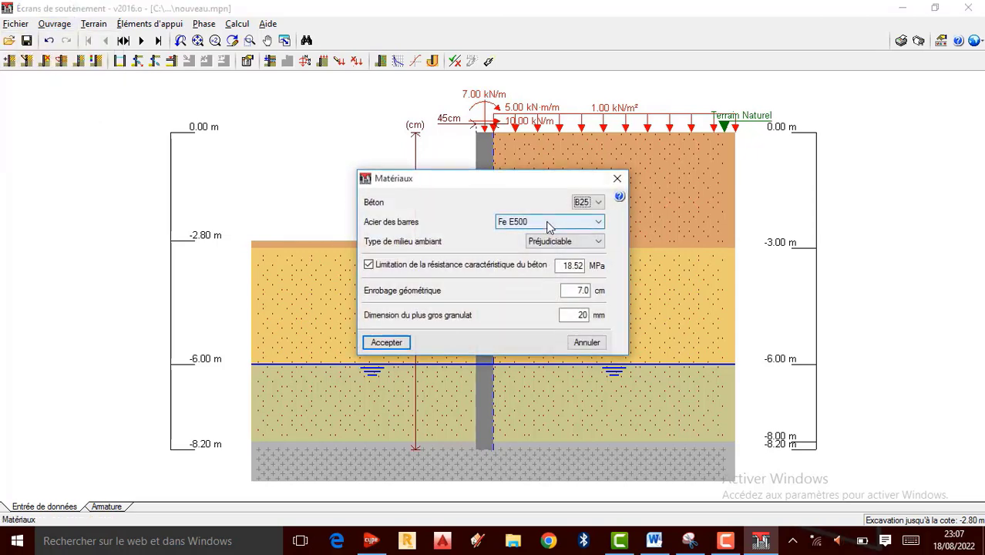
pyautogui.click(589, 222)
pyautogui.click(518, 235)
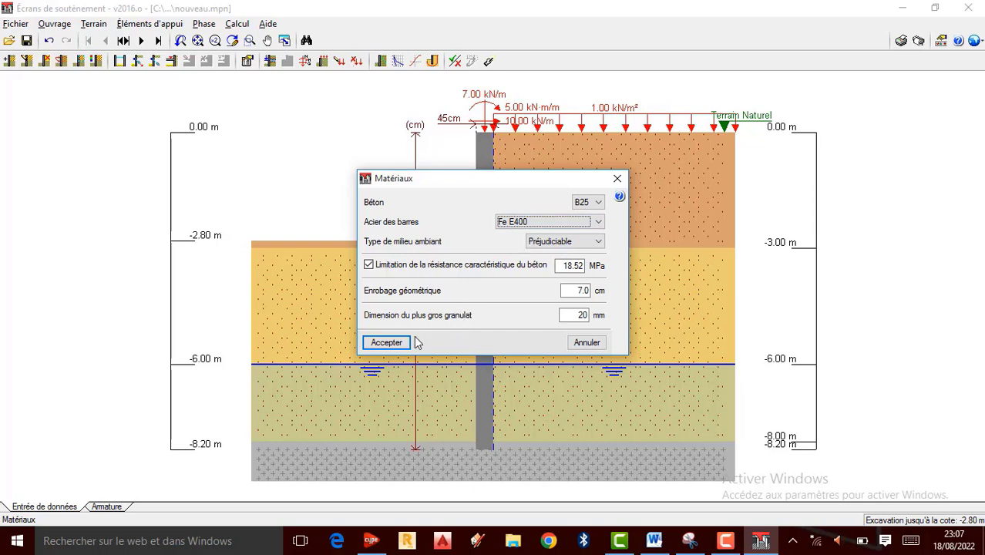
pyautogui.click(387, 342)
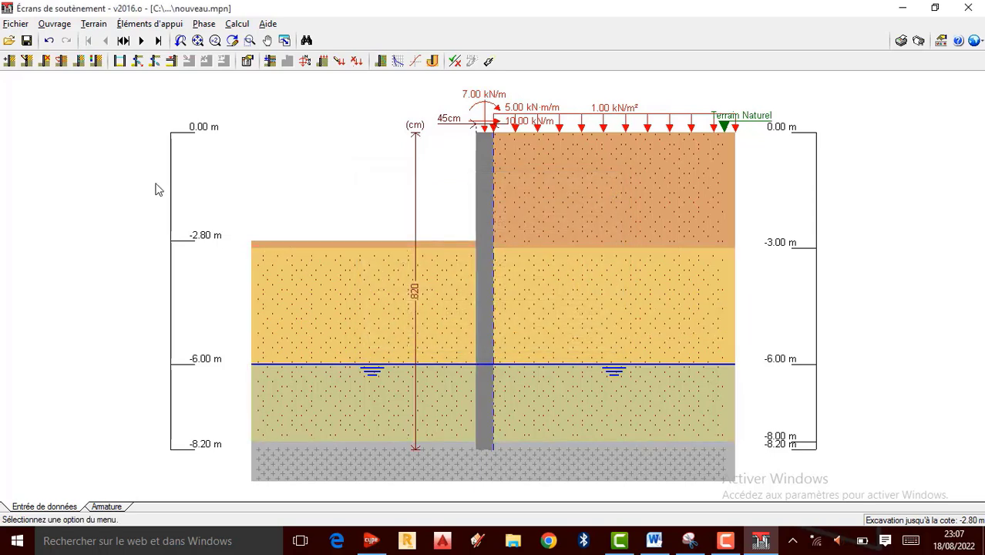
pyautogui.click(93, 24)
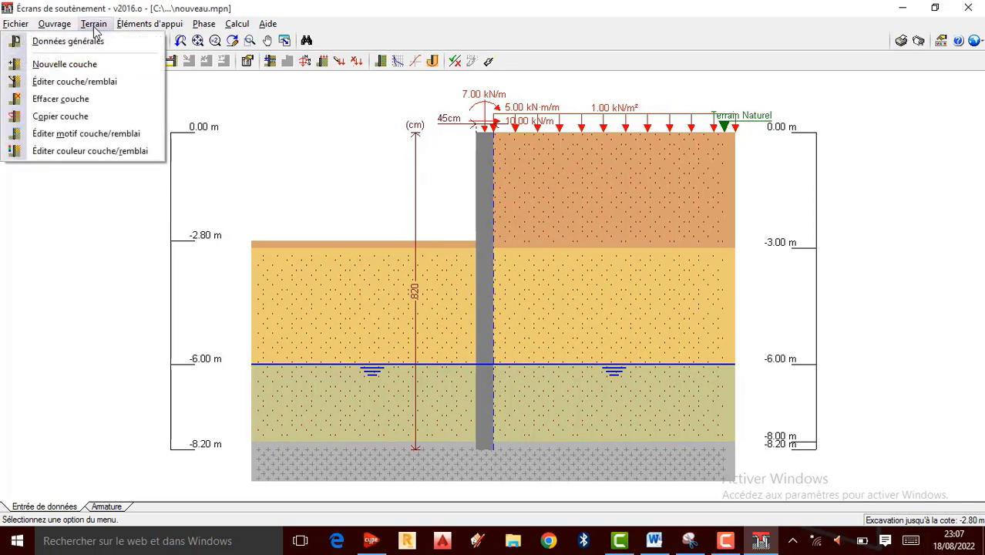
pyautogui.click(92, 65)
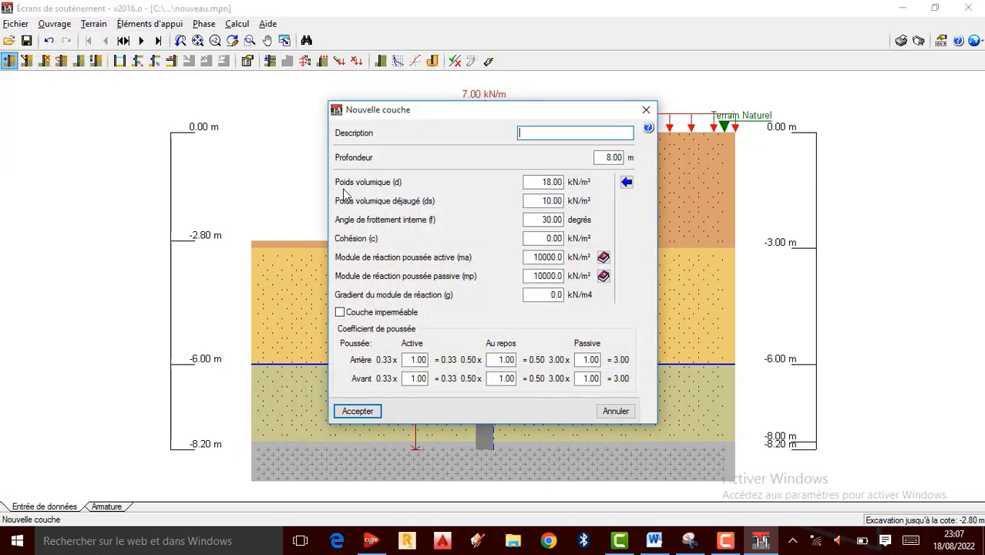
pyautogui.click(647, 111)
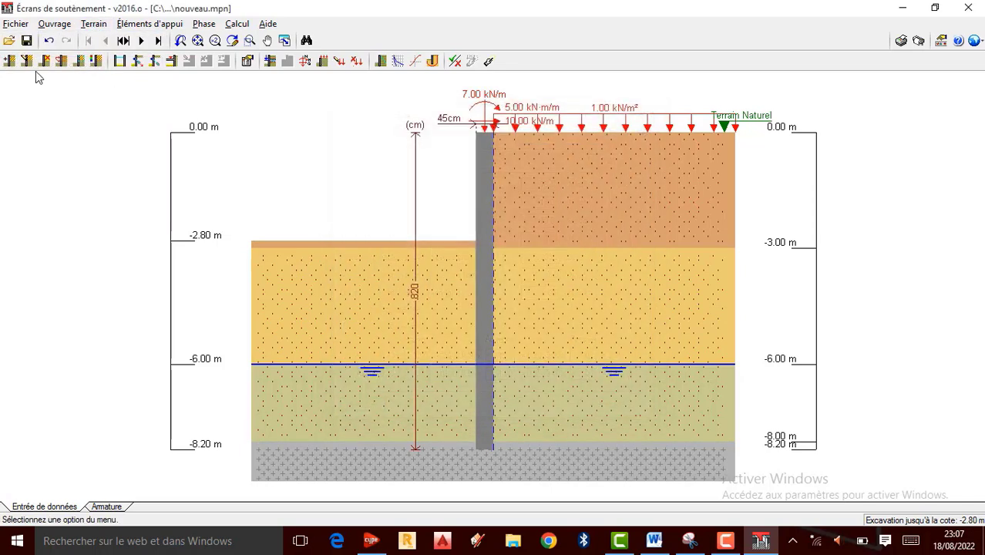
# Review the soil properties of the Argile dure layer.
pyautogui.click(27, 62)
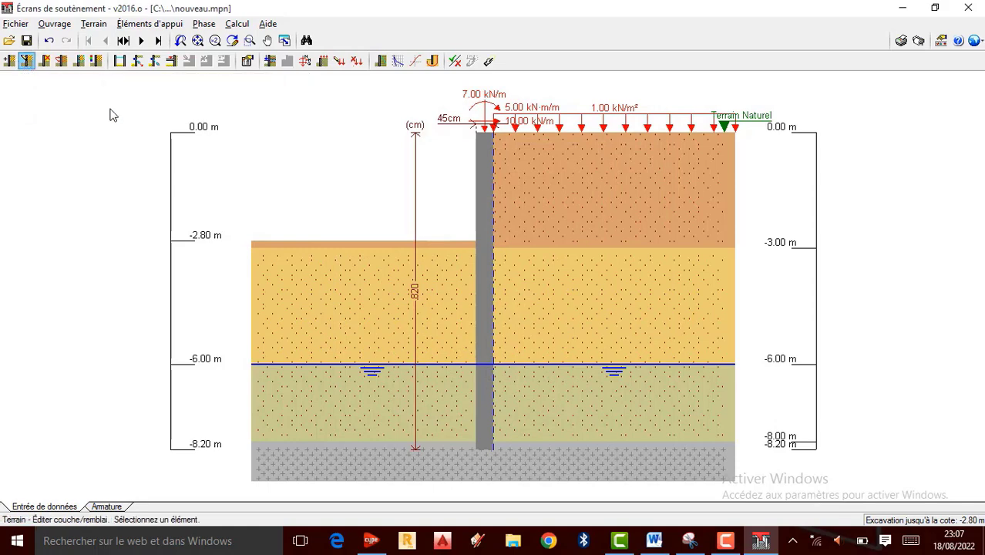
pyautogui.click(539, 332)
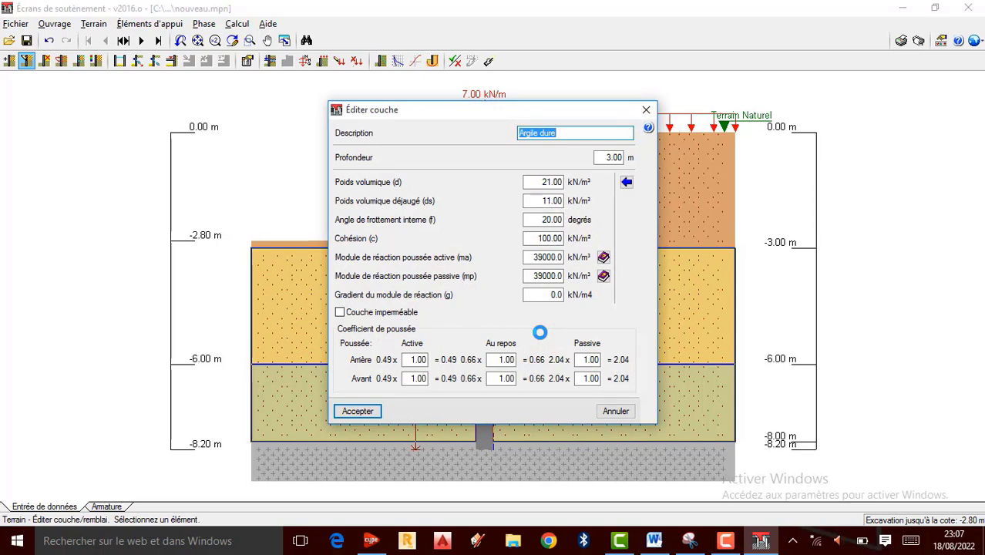
pyautogui.click(357, 412)
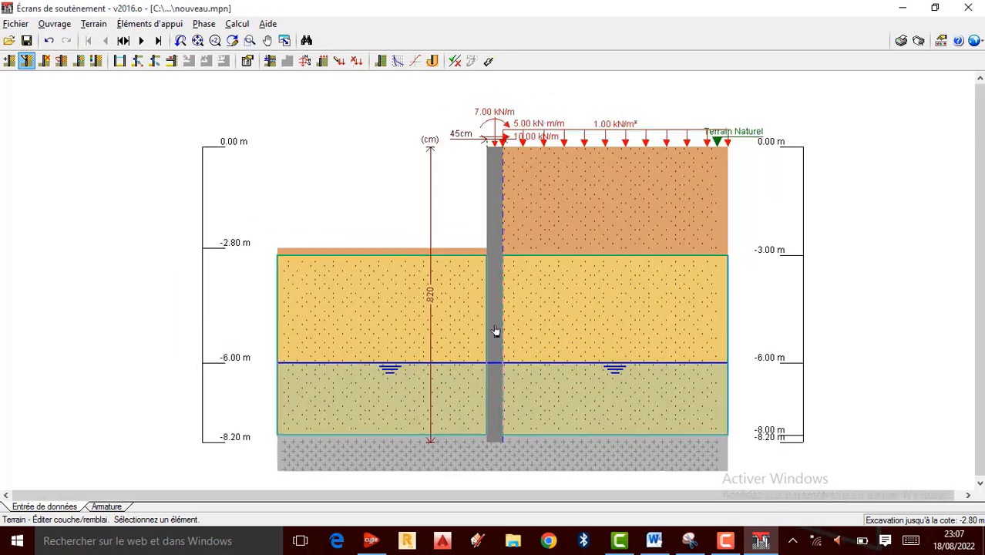
# Try to verify the diaphragm wall and dismiss the resulting message.
pyautogui.click(237, 23)
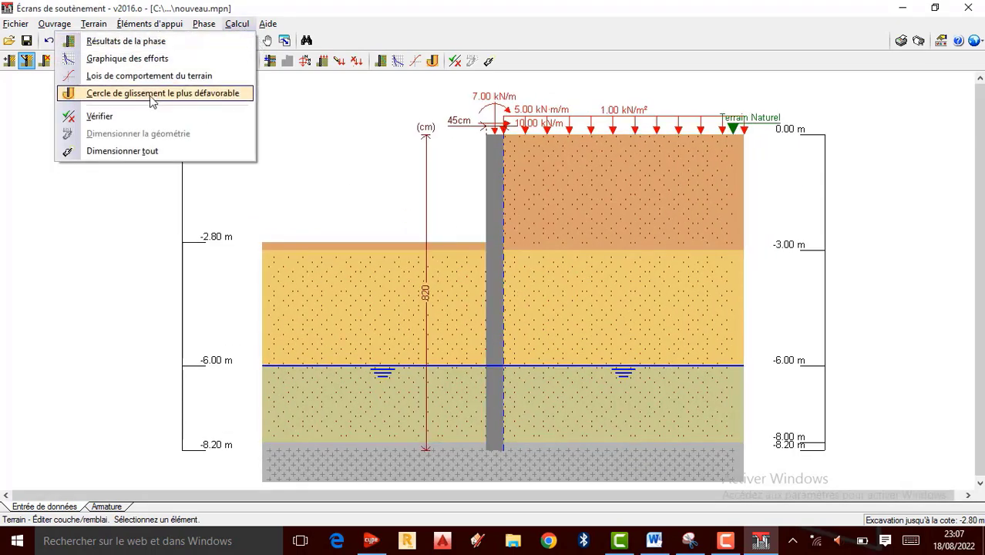
pyautogui.click(134, 117)
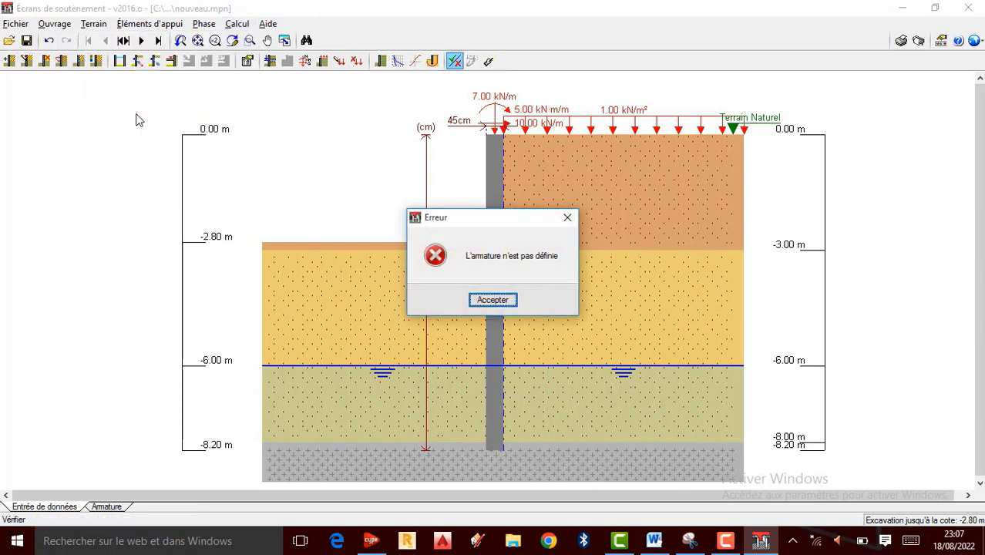
pyautogui.click(497, 299)
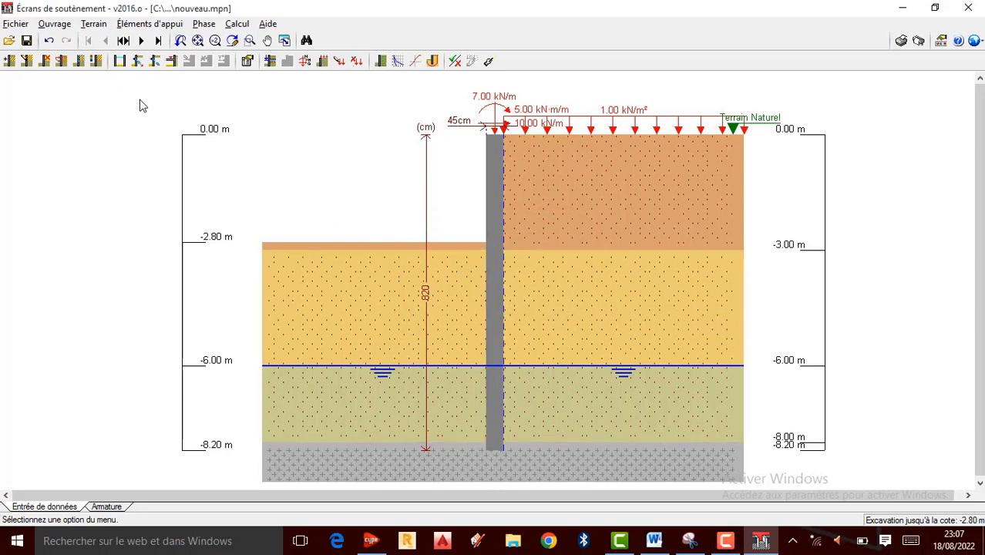
# Review the reinforcement tables of the reinforced concrete wall, discarding the new table started for the rear vertical bars.
pyautogui.click(48, 27)
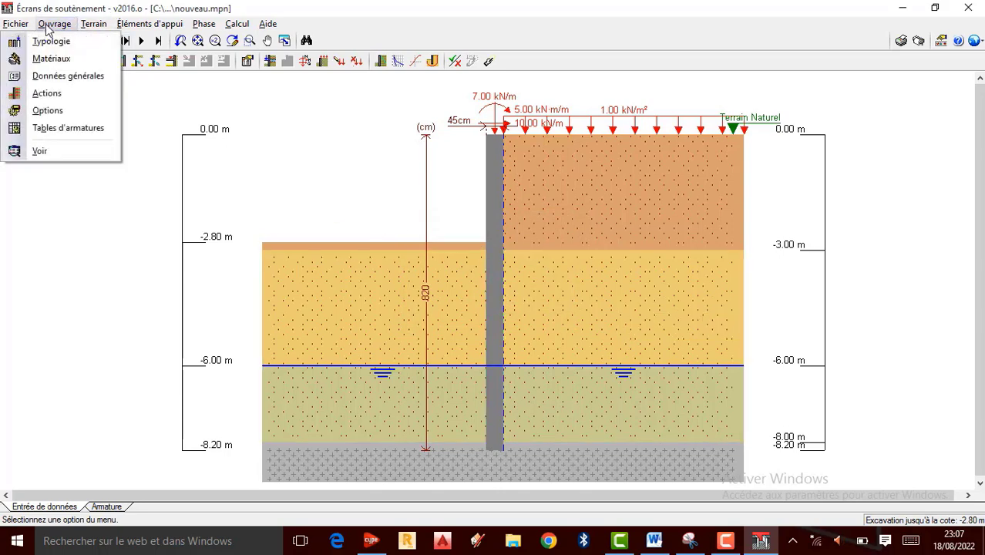
pyautogui.click(74, 129)
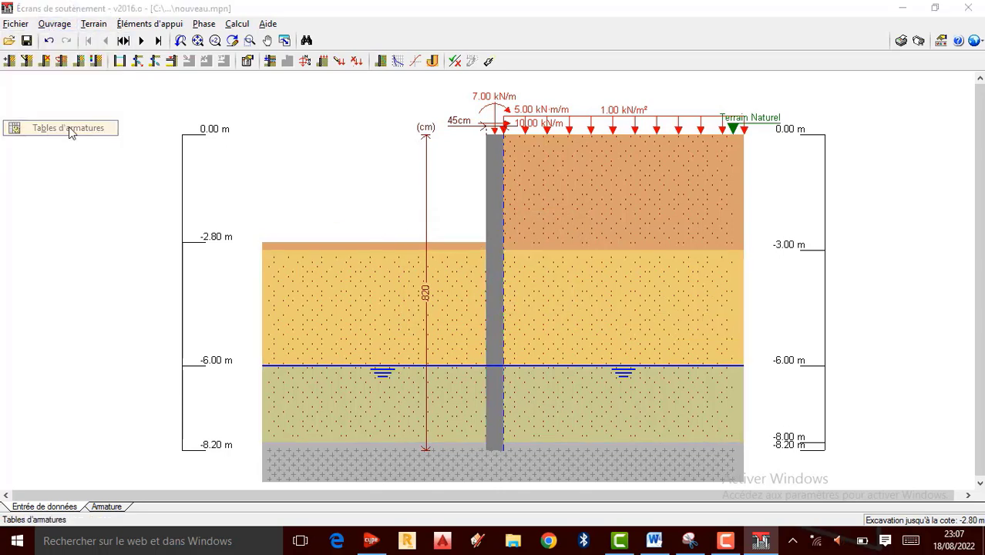
pyautogui.click(533, 215)
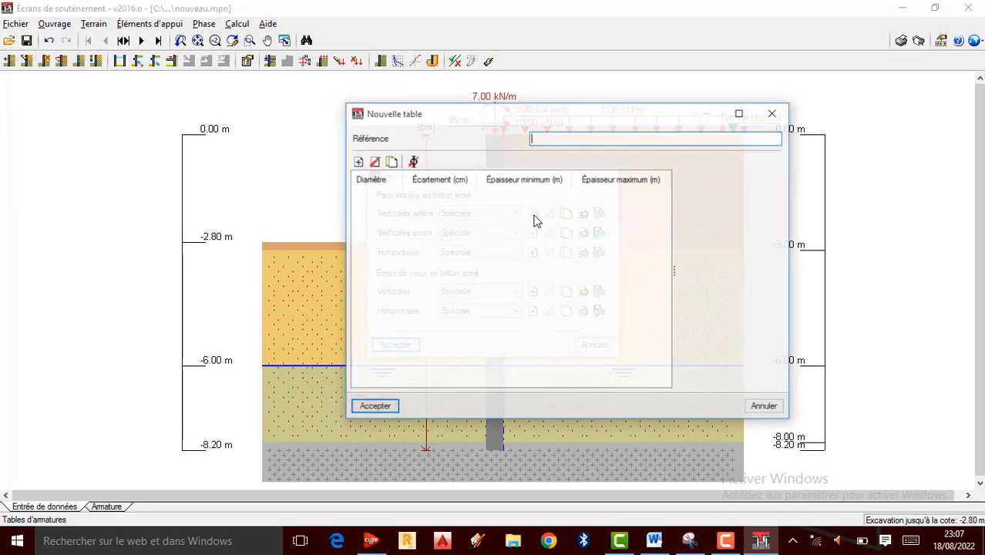
pyautogui.click(769, 110)
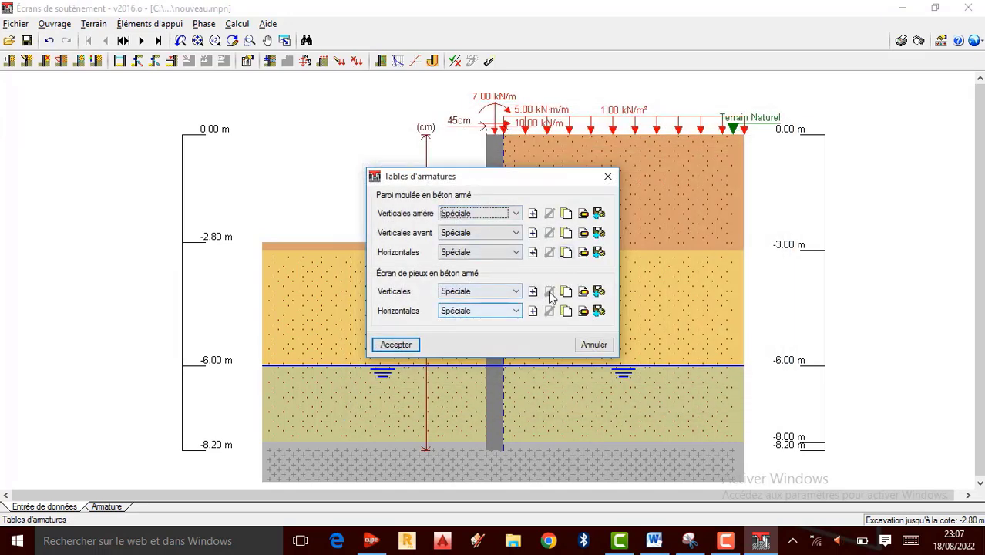
pyautogui.click(396, 345)
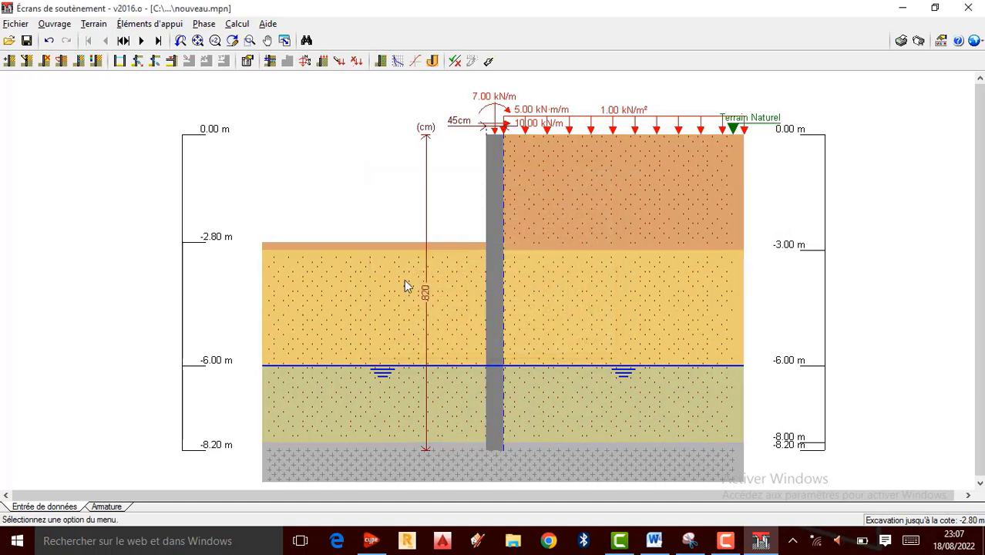
# Calculate all construction phases and dimension the wall's reinforcement.
pyautogui.click(106, 509)
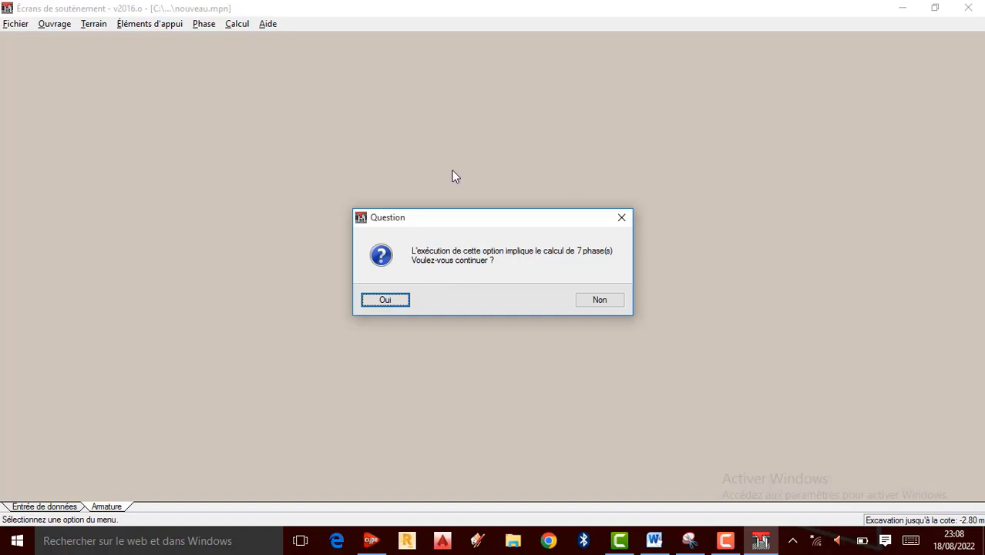
pyautogui.click(385, 300)
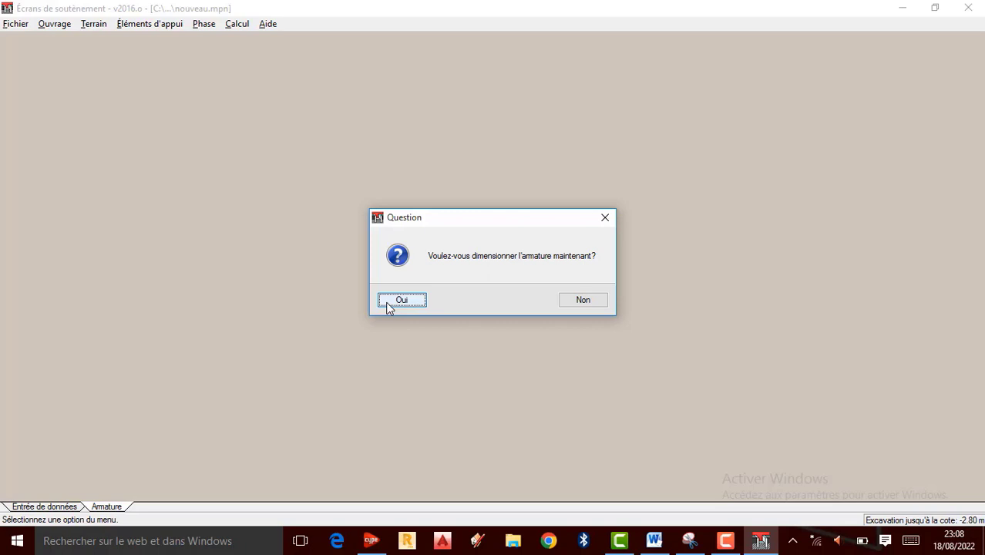
pyautogui.click(389, 305)
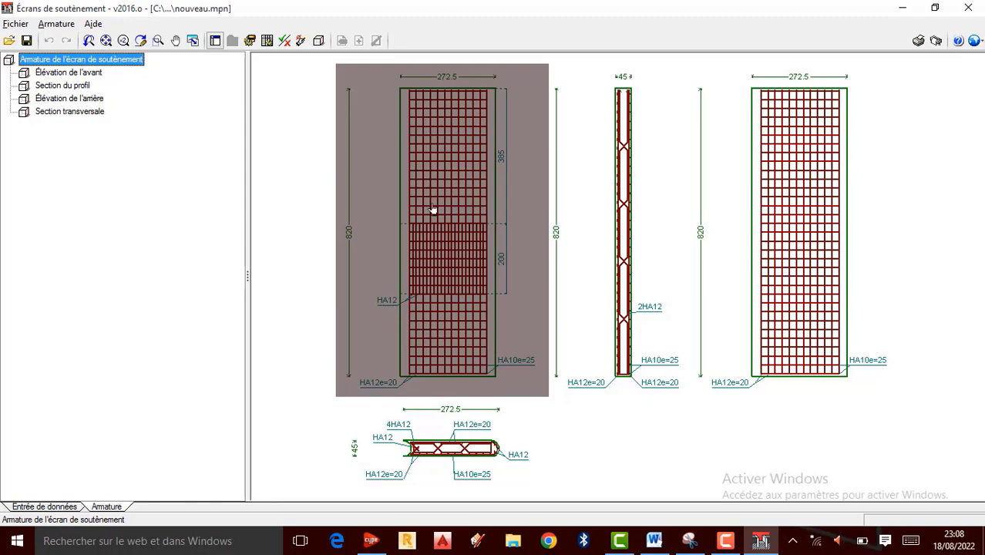
# Examine the wall's reinforcement drawings, comparing the bar layout of the front elevation with the rear elevation.
pyautogui.scroll(2, 453, 210)
pyautogui.scroll(1, 460, 212)
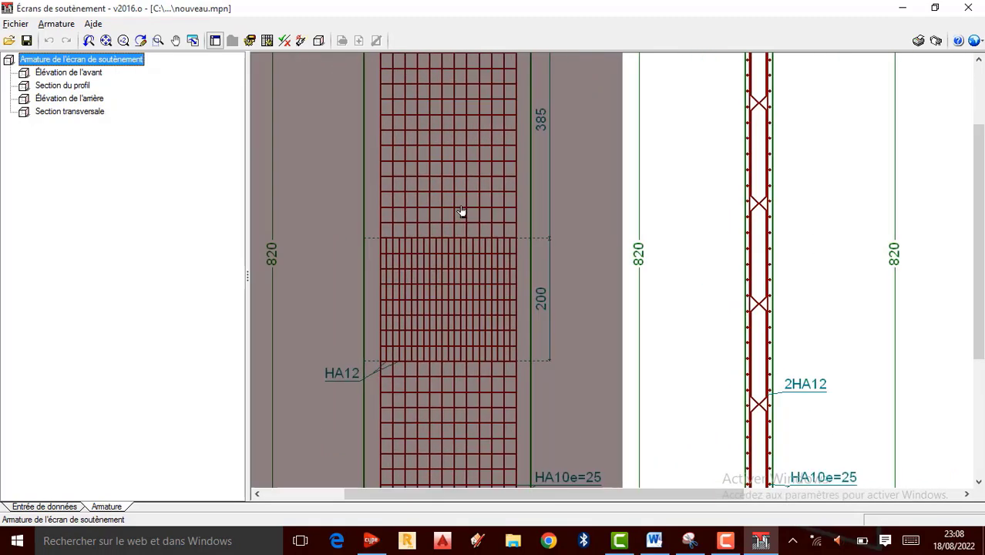
pyautogui.scroll(-4, 461, 216)
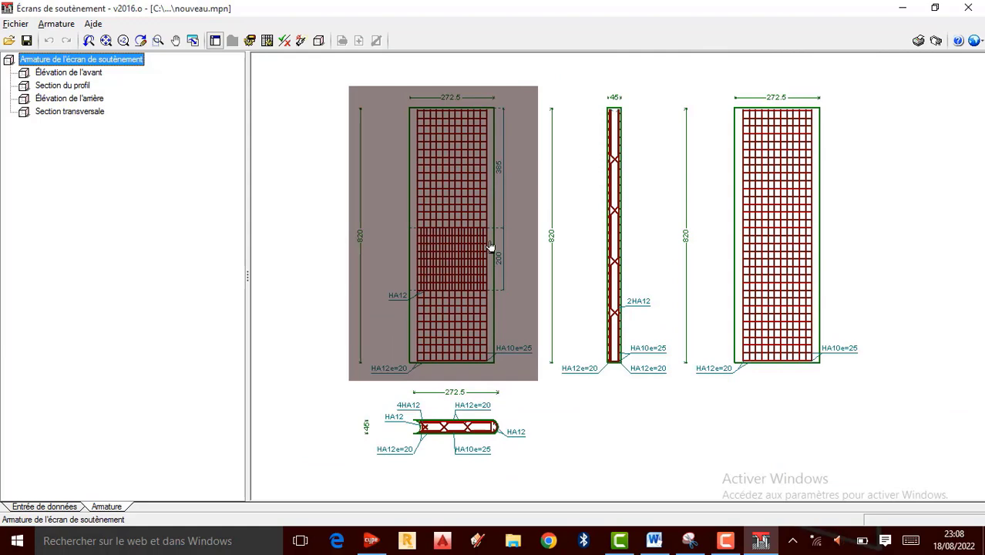
pyautogui.scroll(1, 490, 245)
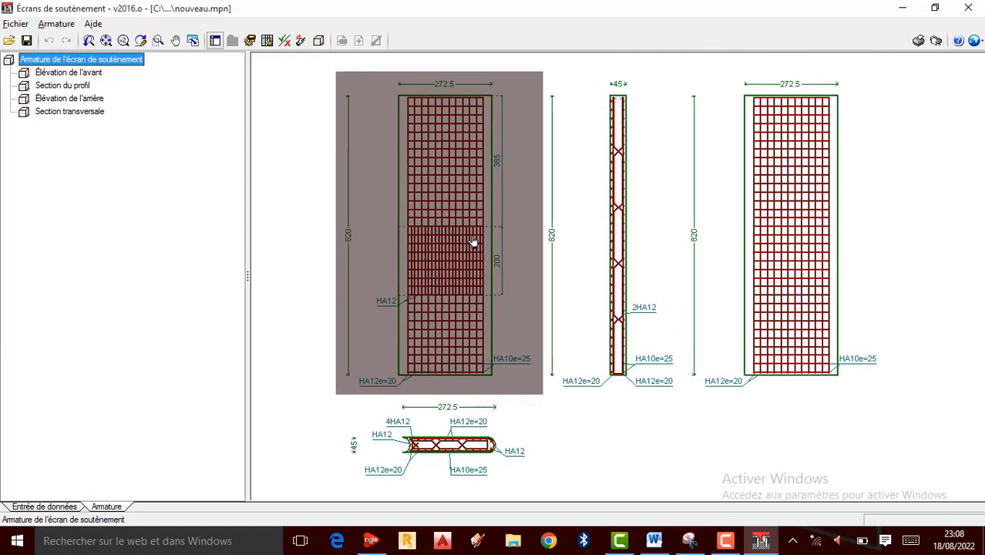
pyautogui.scroll(1, 473, 244)
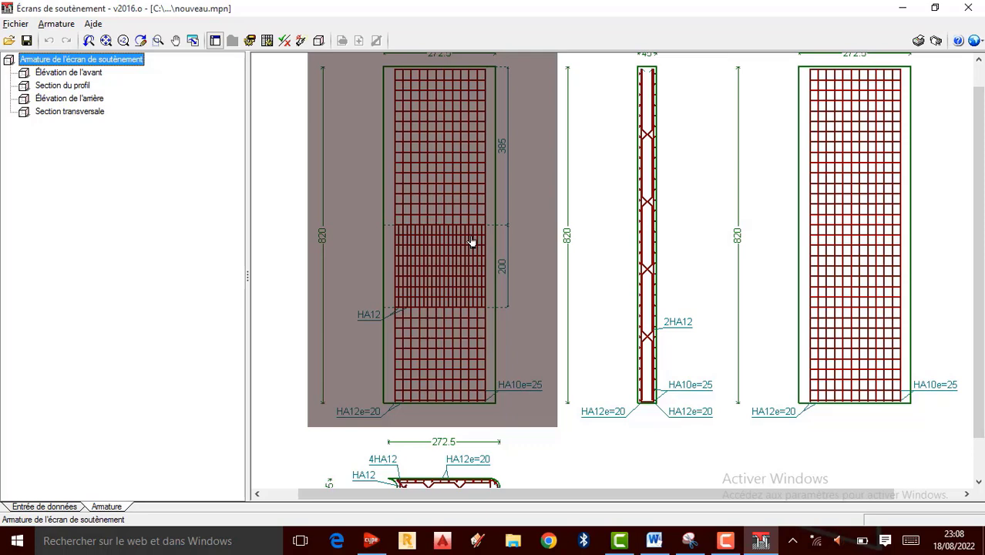
pyautogui.scroll(1, 485, 234)
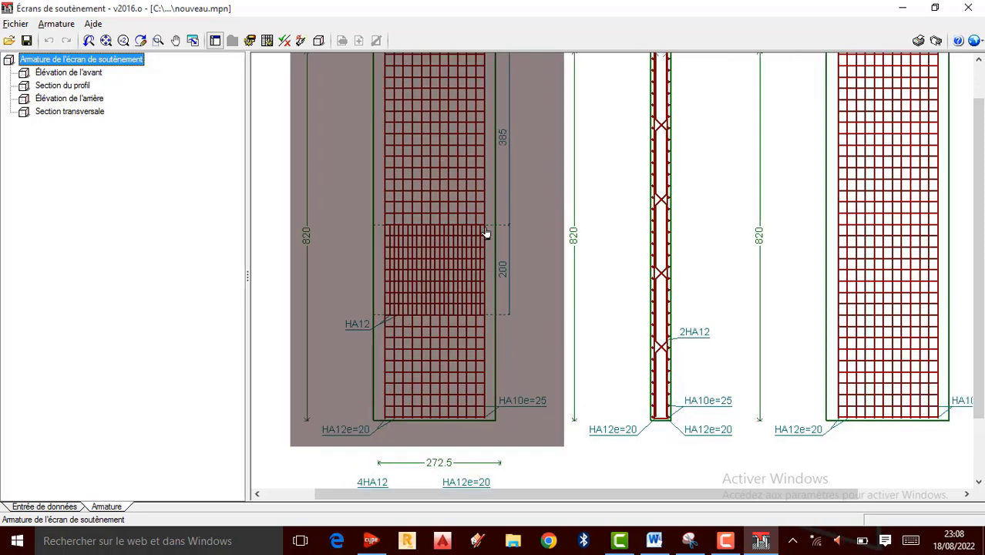
pyautogui.scroll(-1, 457, 275)
pyautogui.scroll(2, 457, 88)
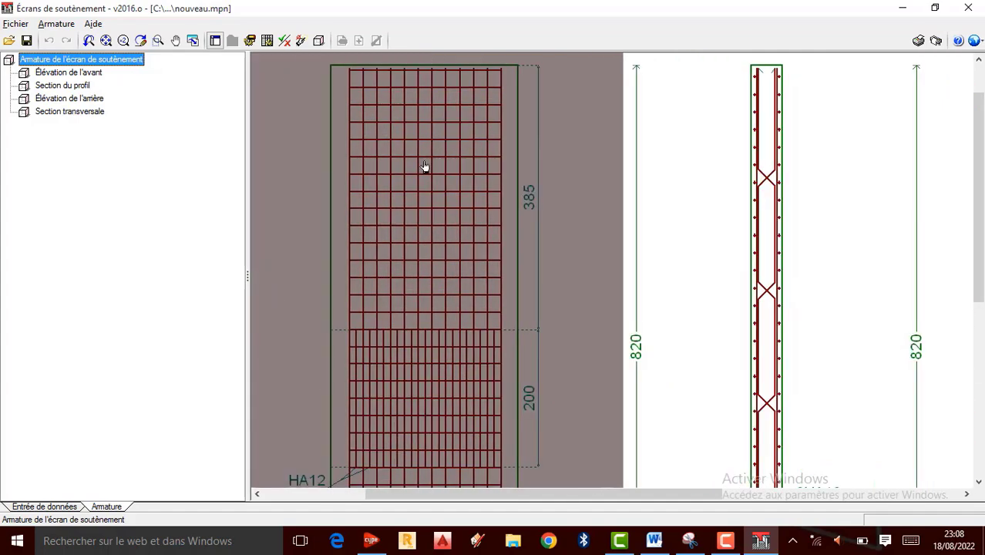
pyautogui.scroll(-2, 451, 189)
pyautogui.scroll(2, 443, 265)
pyautogui.scroll(-3, 444, 232)
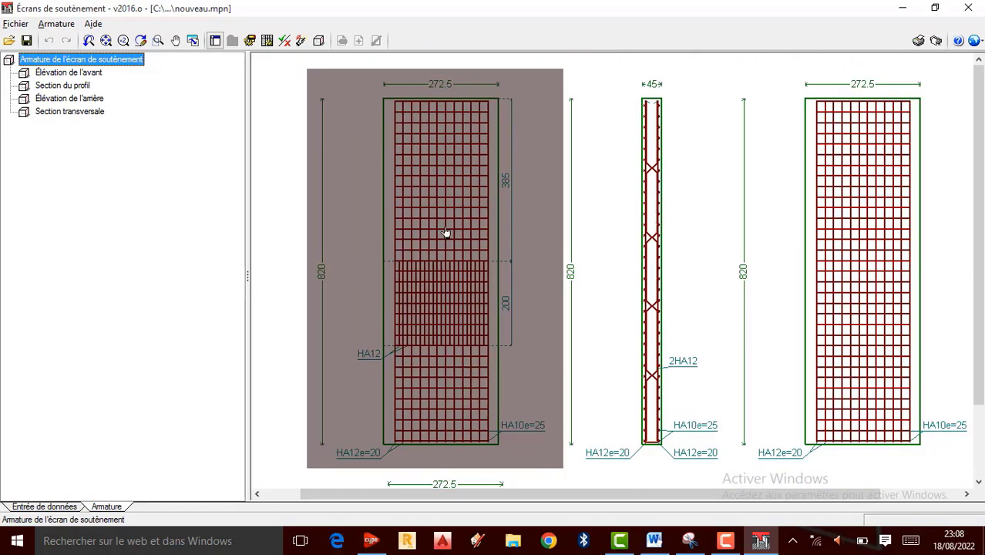
pyautogui.scroll(3, 796, 206)
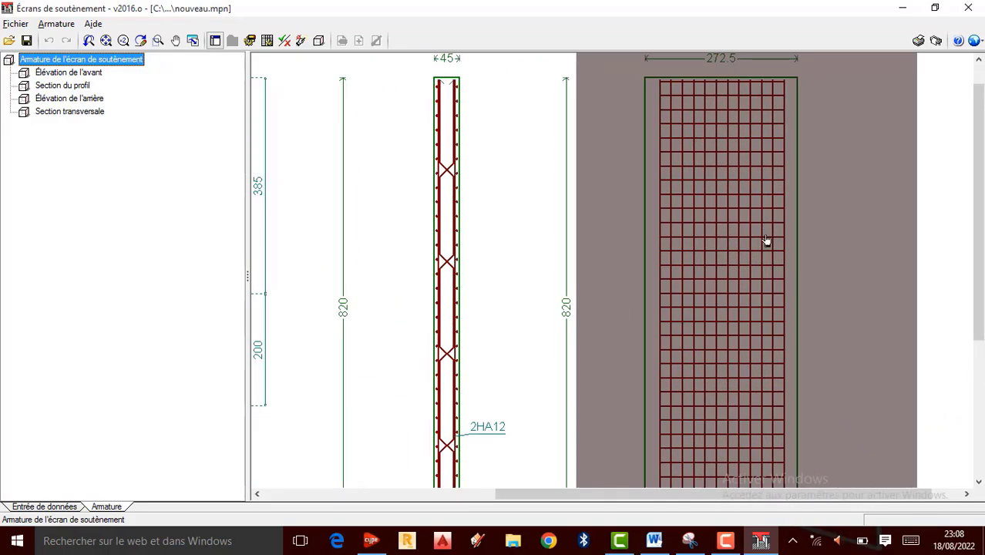
pyautogui.scroll(-2, 737, 282)
pyautogui.scroll(-1, 737, 282)
pyautogui.scroll(3, 410, 308)
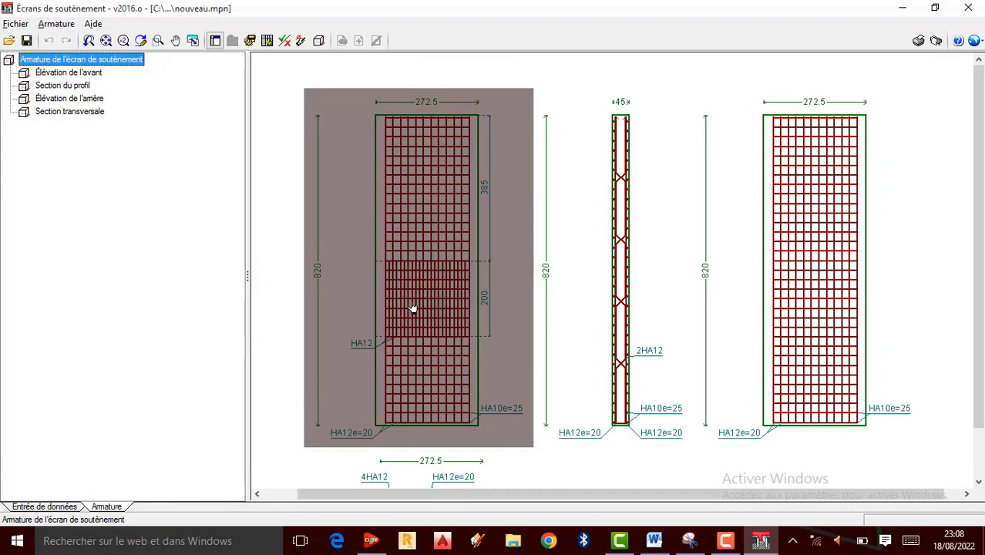
# Inspect the closely spaced HA12 vertical bars in the 200 cm band of the front elevation and the surrounding mesh.
pyautogui.scroll(4, 429, 300)
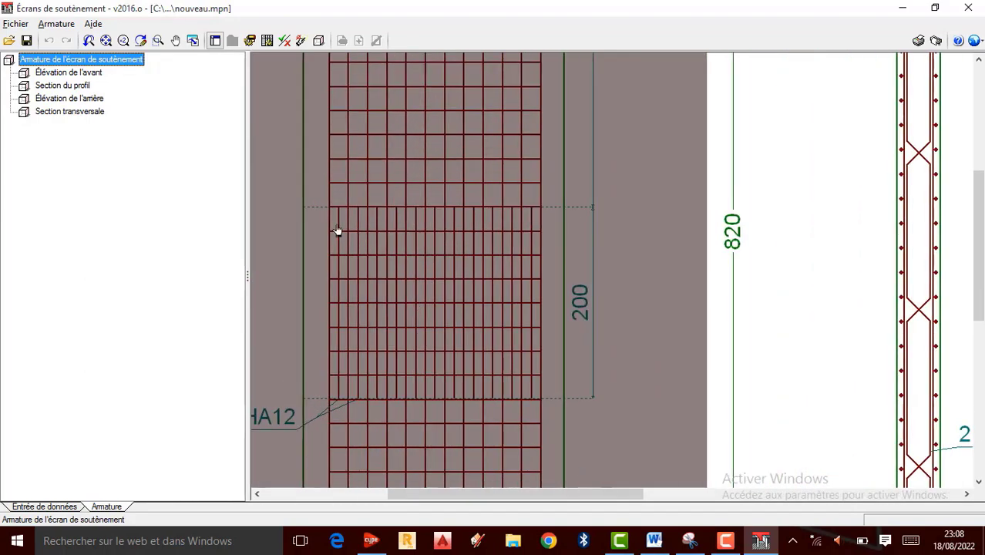
pyautogui.scroll(-2, 536, 256)
pyautogui.scroll(2, 469, 299)
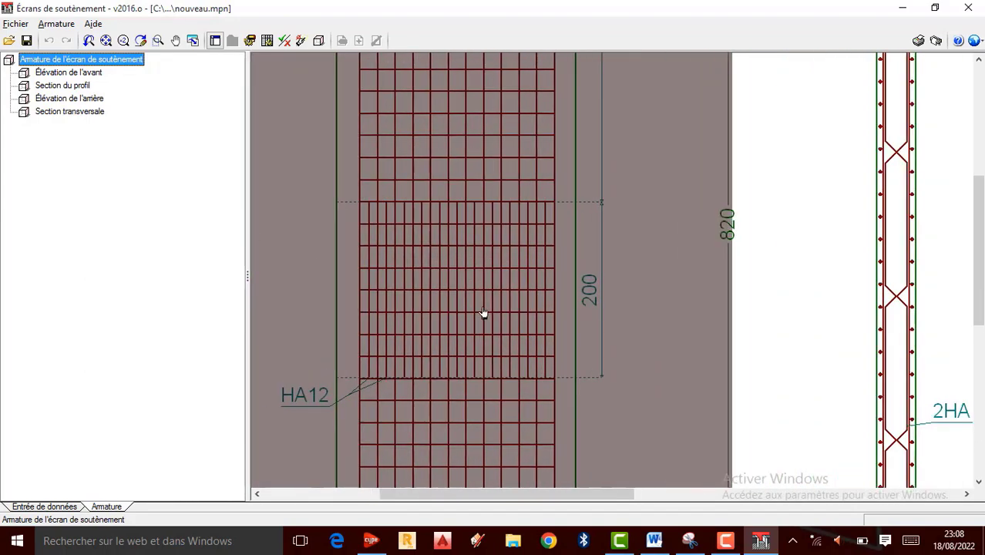
pyautogui.scroll(-2, 467, 283)
pyautogui.scroll(3, 384, 304)
pyautogui.scroll(-4, 397, 253)
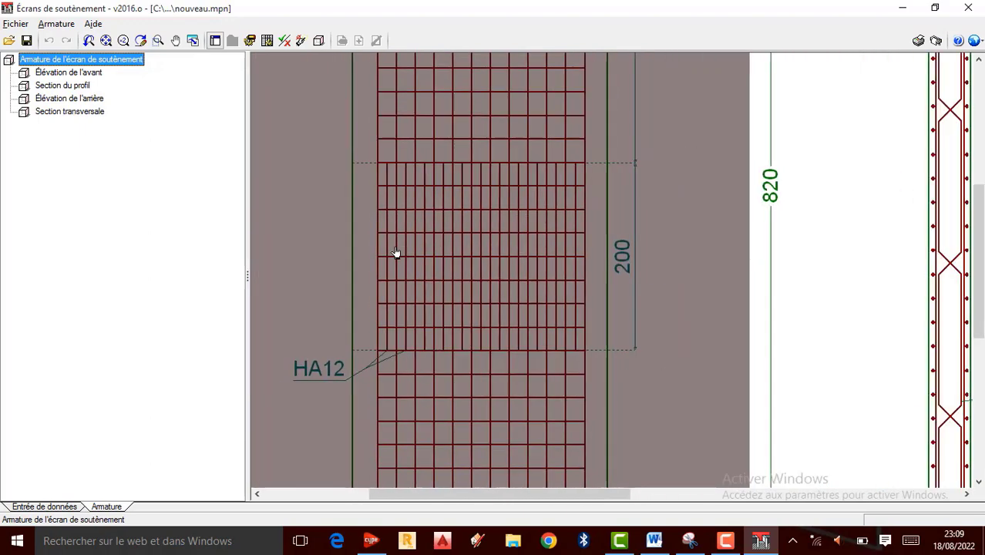
pyautogui.scroll(3, 416, 233)
pyautogui.scroll(-4, 417, 248)
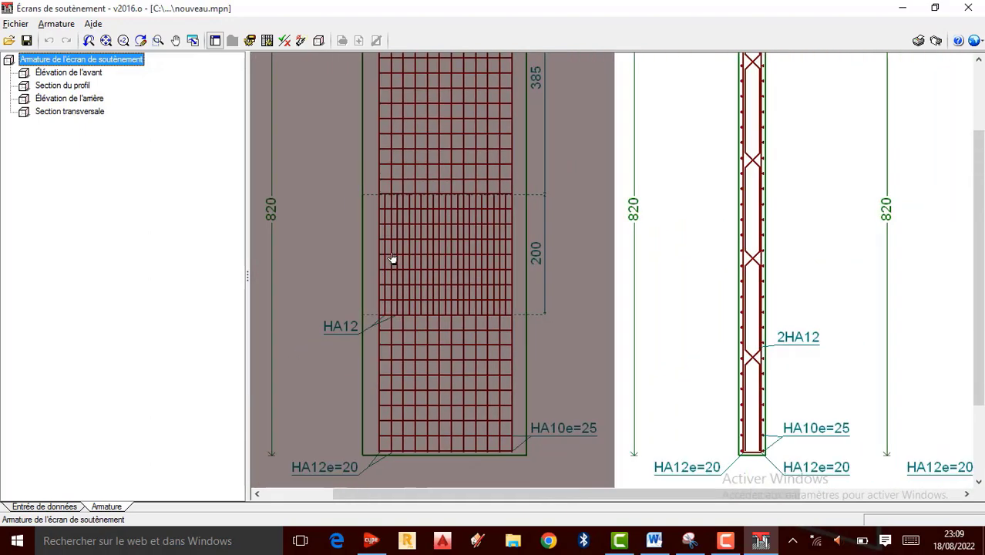
pyautogui.scroll(3, 418, 209)
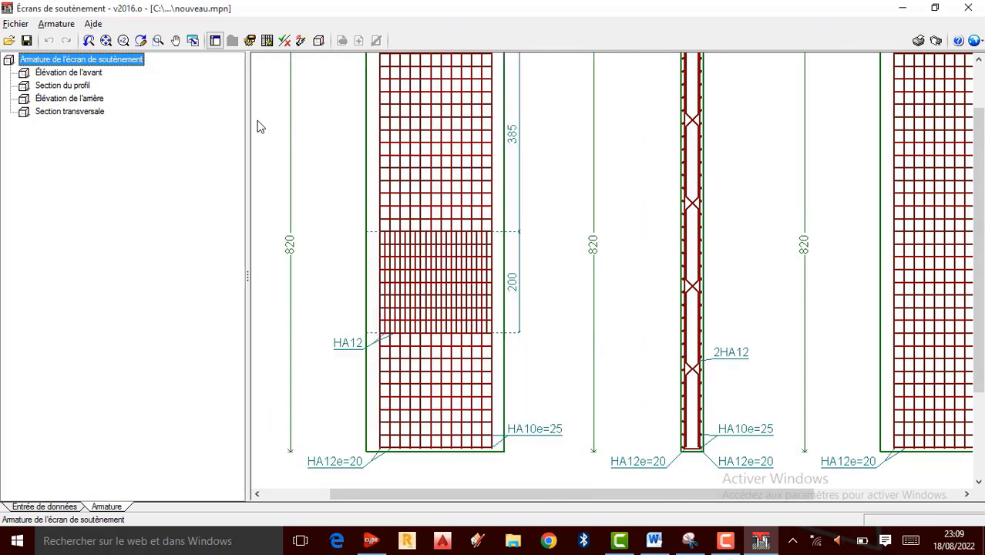
pyautogui.scroll(-1, 426, 239)
pyautogui.scroll(1, 468, 191)
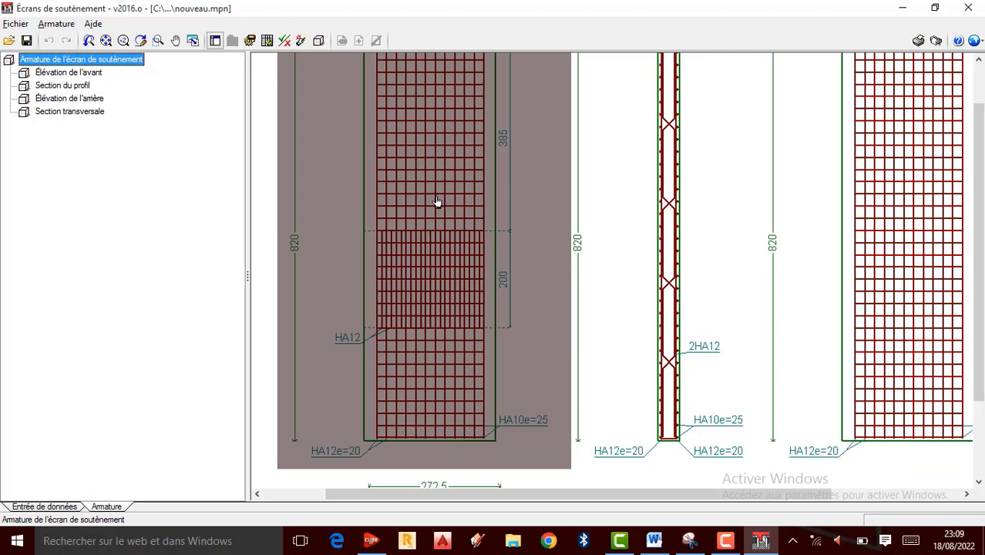
pyautogui.scroll(-2, 436, 201)
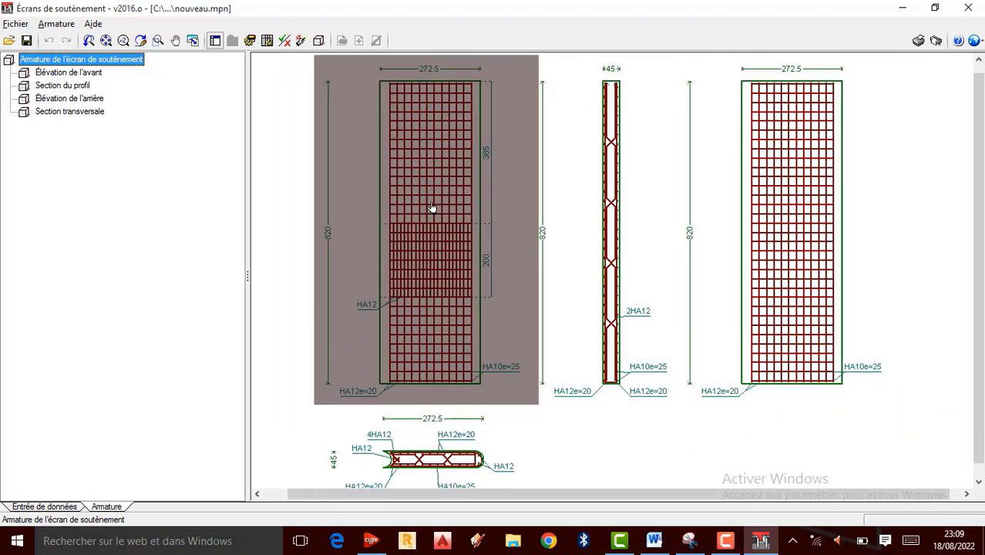
pyautogui.scroll(-1, 432, 208)
pyautogui.scroll(3, 428, 208)
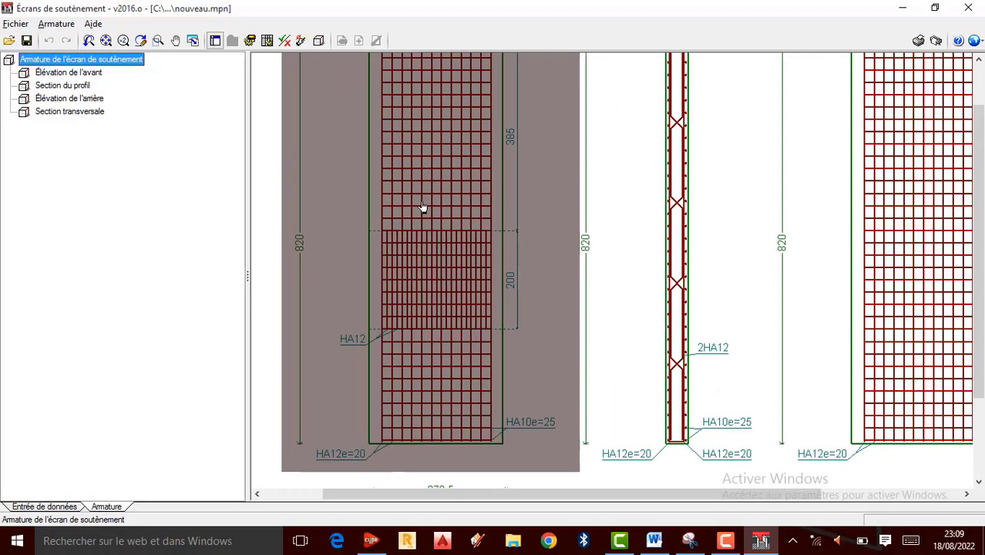
pyautogui.scroll(2, 422, 206)
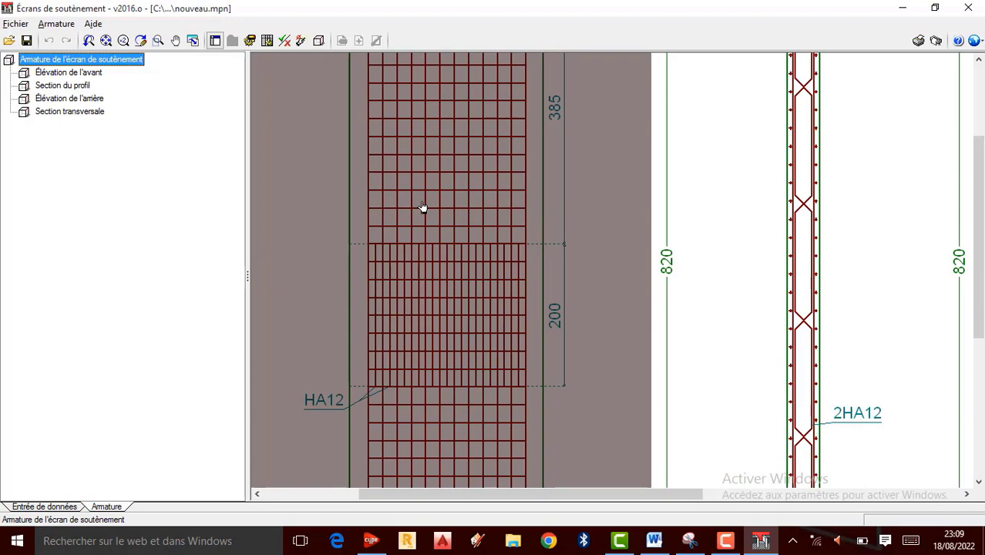
# View the front elevation drawing on its own and examine the bars in the wall's profile section.
pyautogui.scroll(-3, 423, 206)
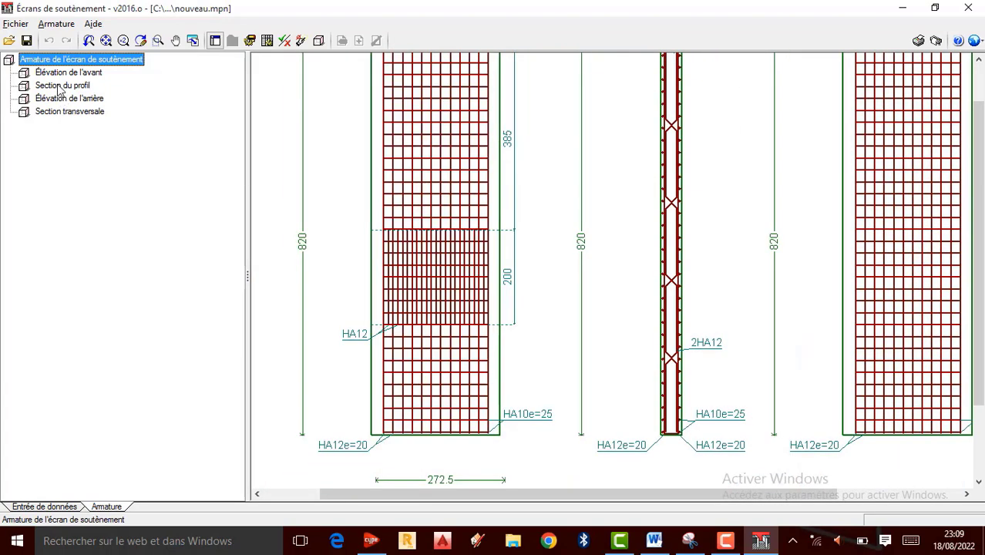
pyautogui.click(71, 75)
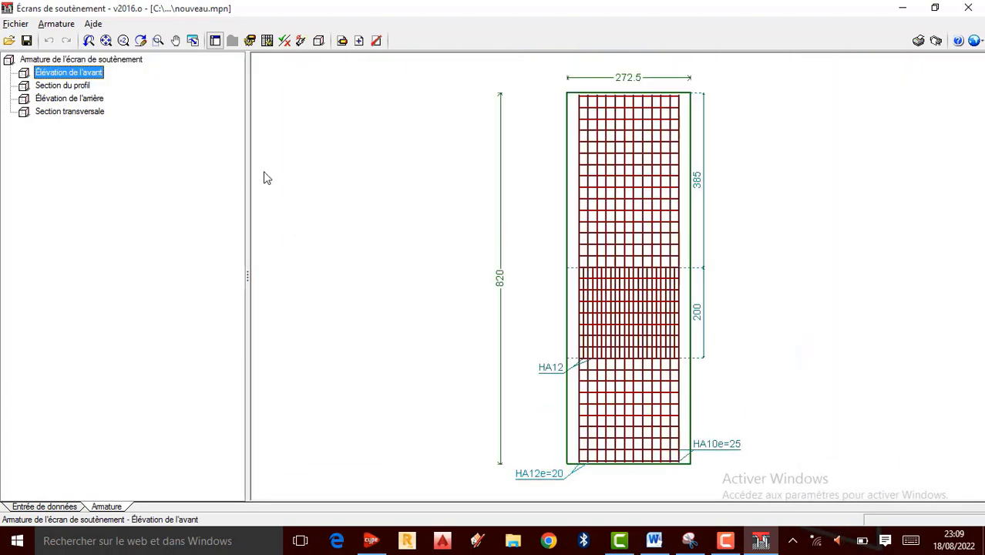
pyautogui.click(62, 86)
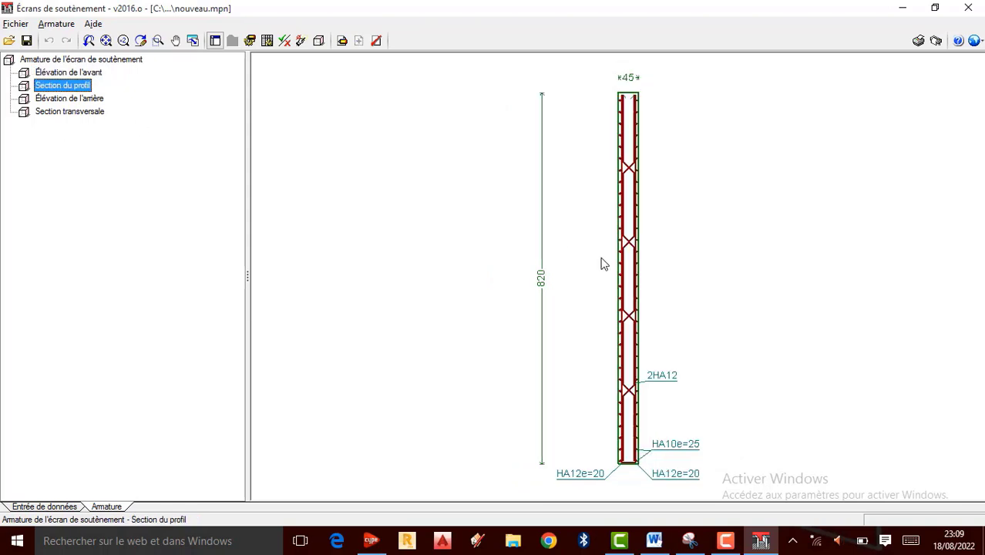
pyautogui.scroll(5, 621, 287)
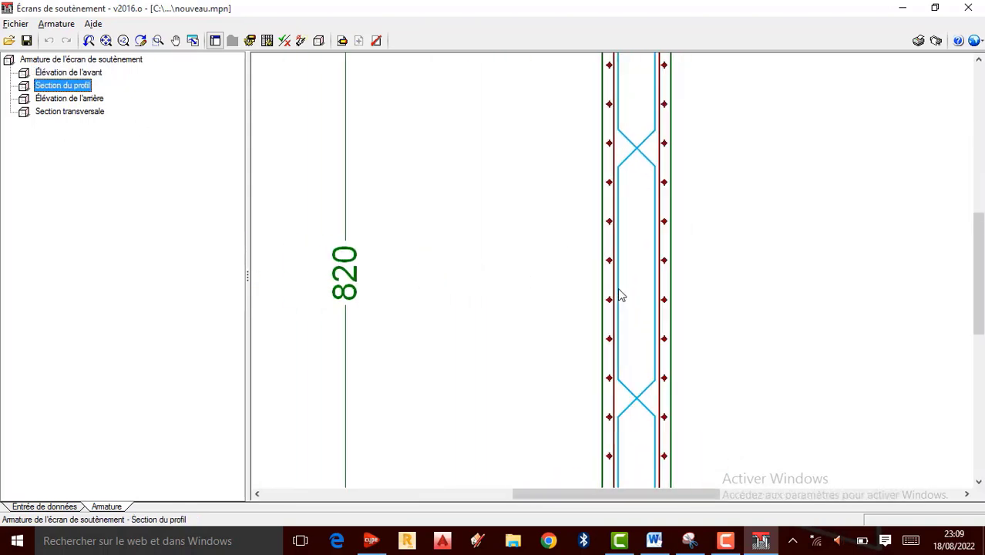
pyautogui.scroll(-2, 608, 290)
pyautogui.click(725, 541)
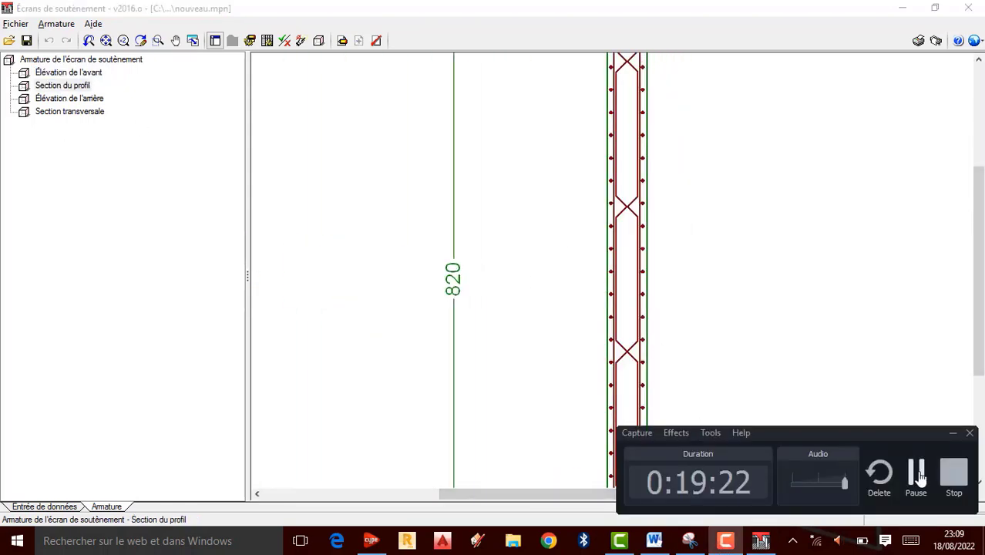
pyautogui.click(917, 474)
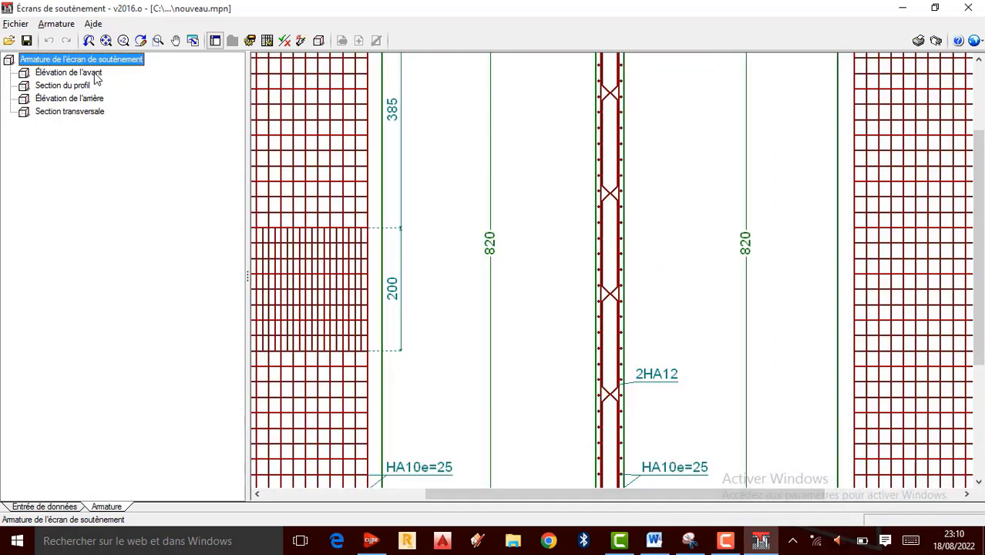
# Inspect the profile section's reinforcement from the base to the top of the wall, including the 2HA12 stiffeners and the HA10e=25 horizontal bars.
pyautogui.click(50, 75)
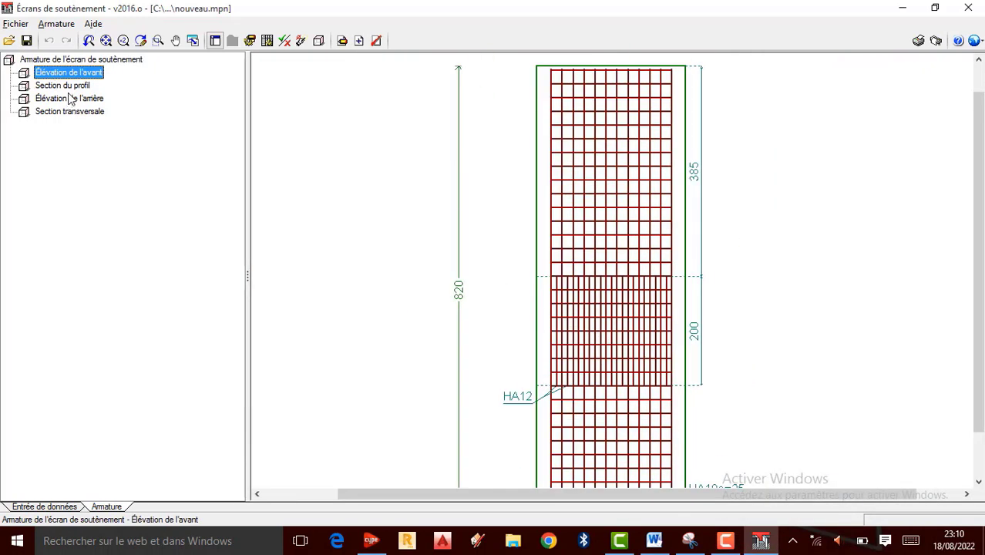
pyautogui.click(73, 89)
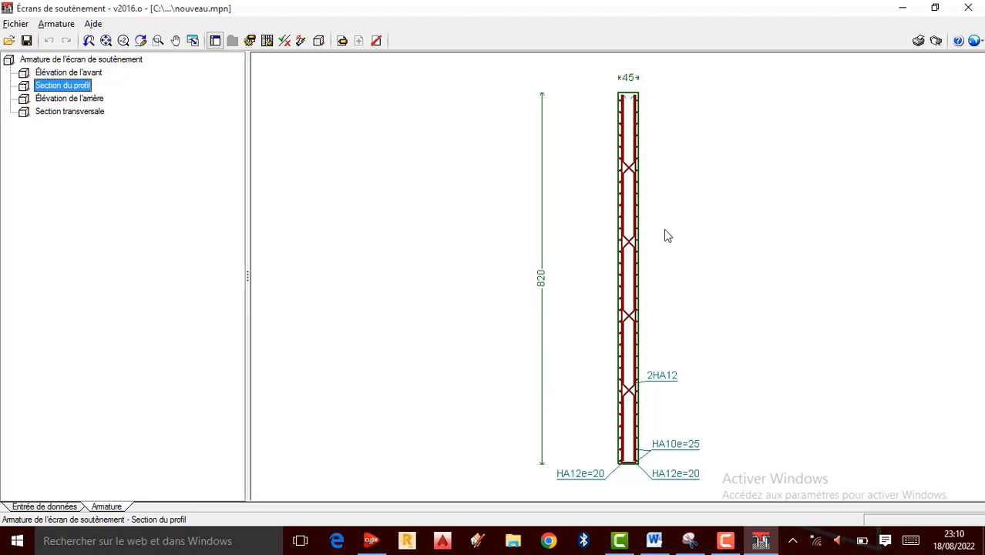
pyautogui.scroll(3, 645, 237)
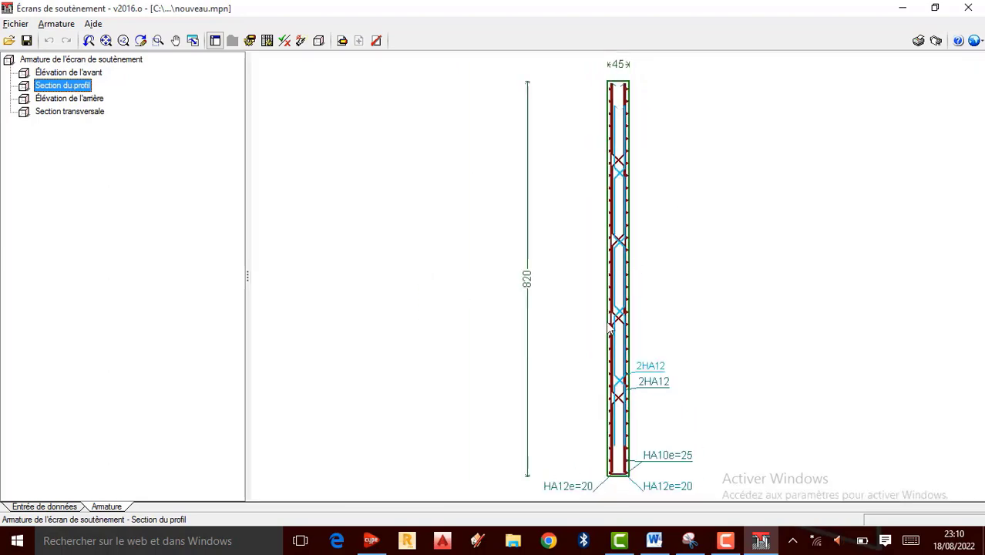
pyautogui.scroll(-2, 613, 340)
pyautogui.scroll(4, 635, 393)
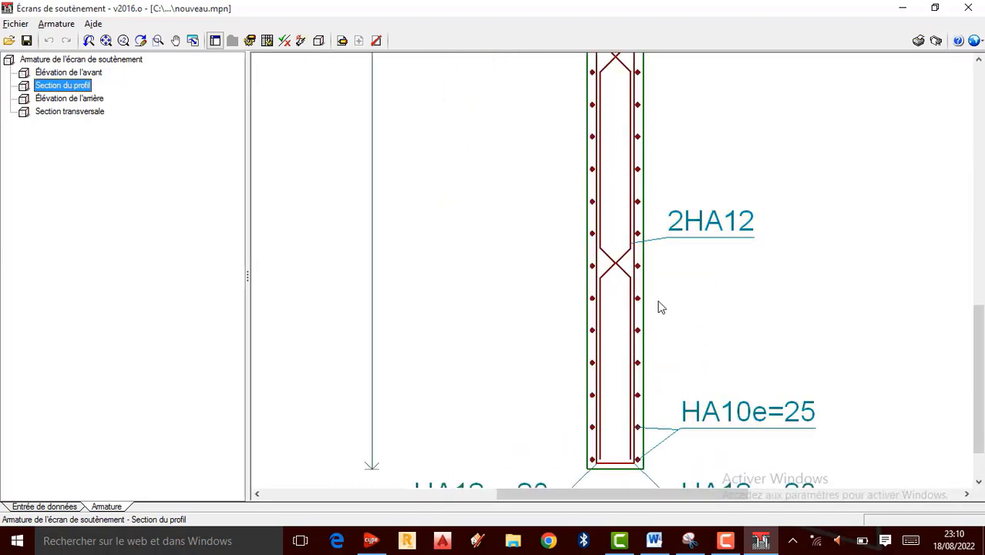
pyautogui.scroll(-2, 605, 331)
pyautogui.scroll(3, 609, 339)
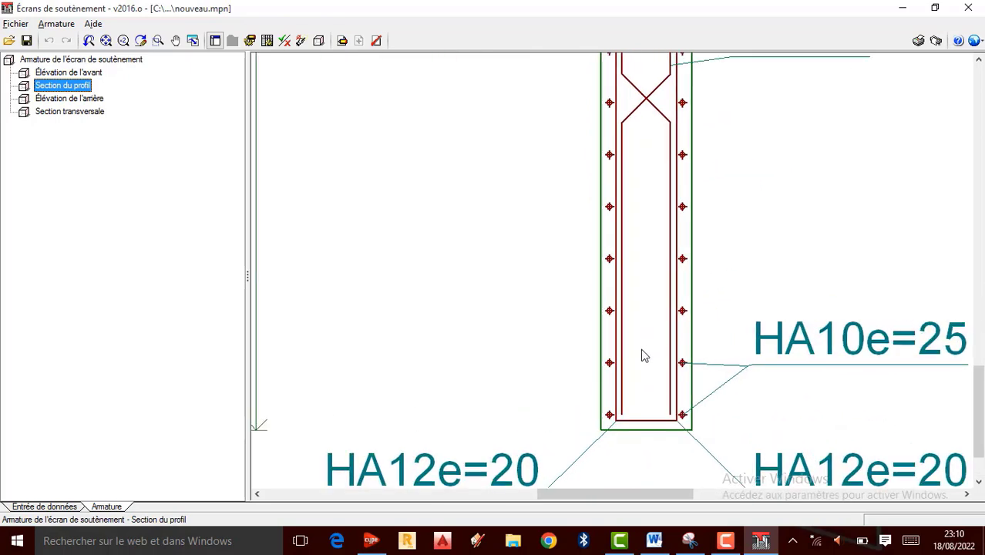
pyautogui.scroll(-2, 628, 385)
pyautogui.scroll(-3, 628, 392)
pyautogui.scroll(2, 618, 339)
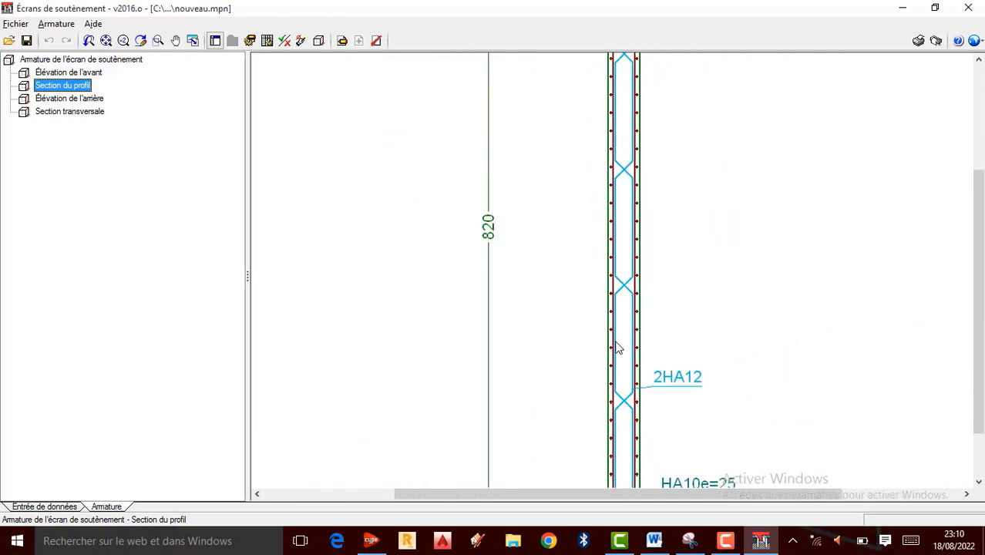
pyautogui.scroll(-3, 631, 164)
pyautogui.scroll(4, 630, 164)
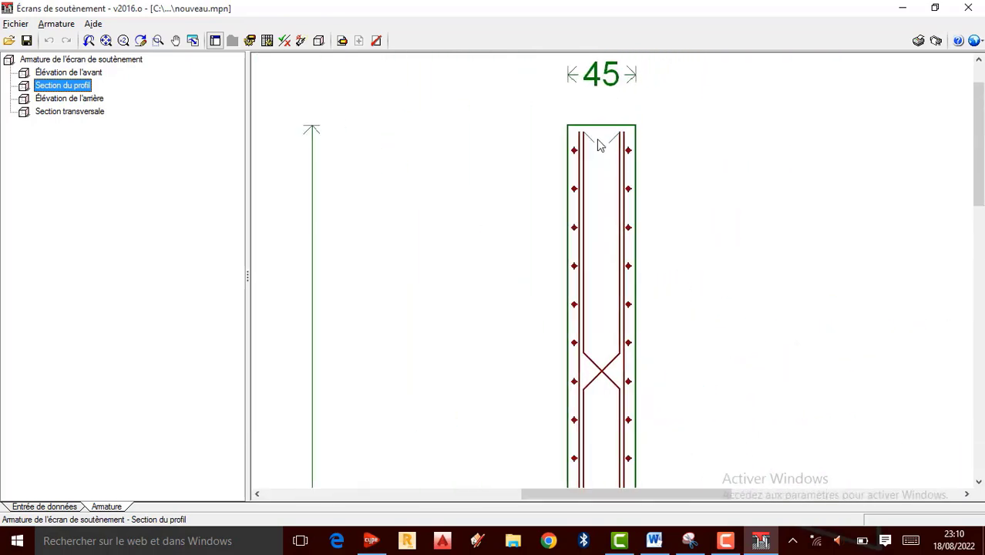
pyautogui.scroll(-1, 592, 158)
pyautogui.scroll(-2, 586, 171)
pyautogui.scroll(3, 601, 193)
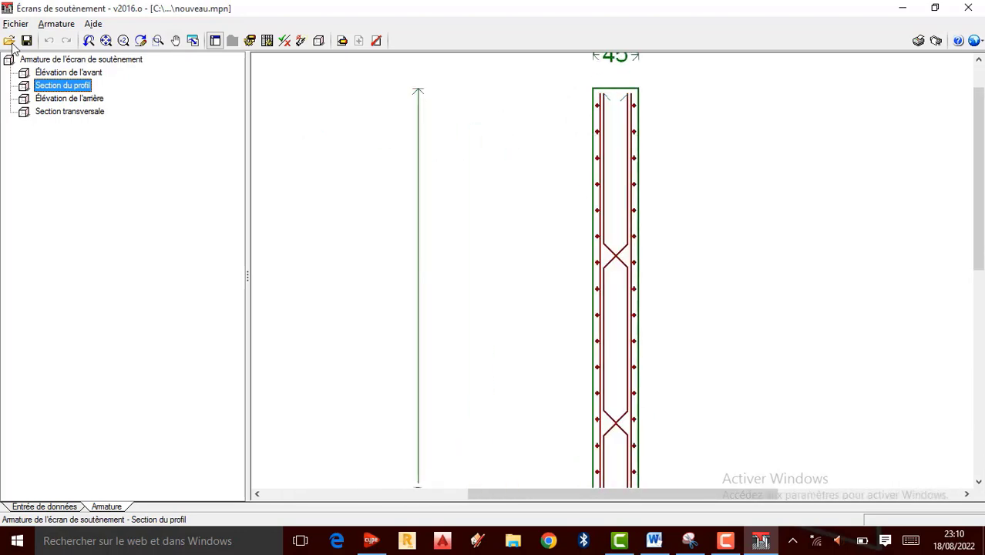
# Examine the mesh of the rear elevation and the arrangement of bars and stiffeners in the wall's cross-section.
pyautogui.click(68, 98)
pyautogui.scroll(3, 628, 187)
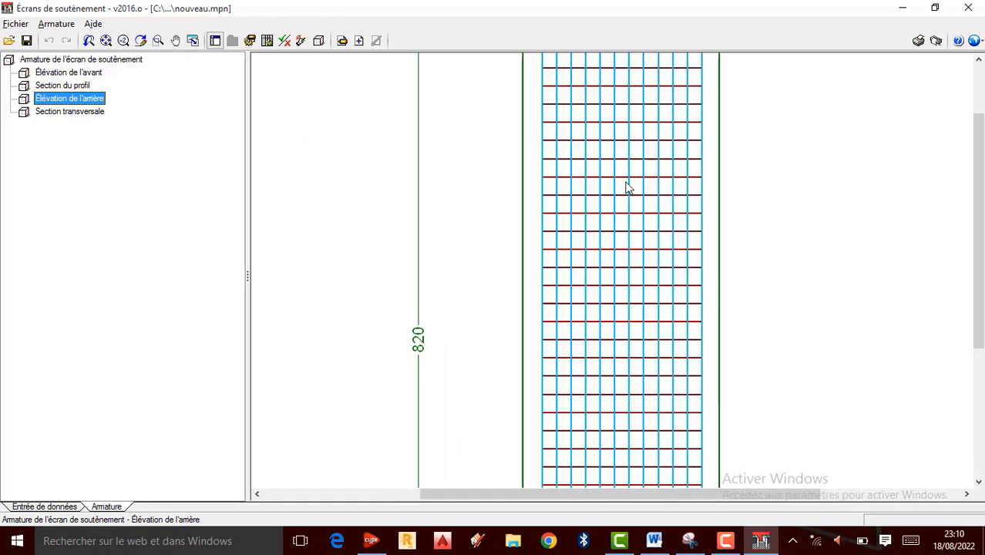
pyautogui.scroll(-1, 625, 187)
pyautogui.click(68, 112)
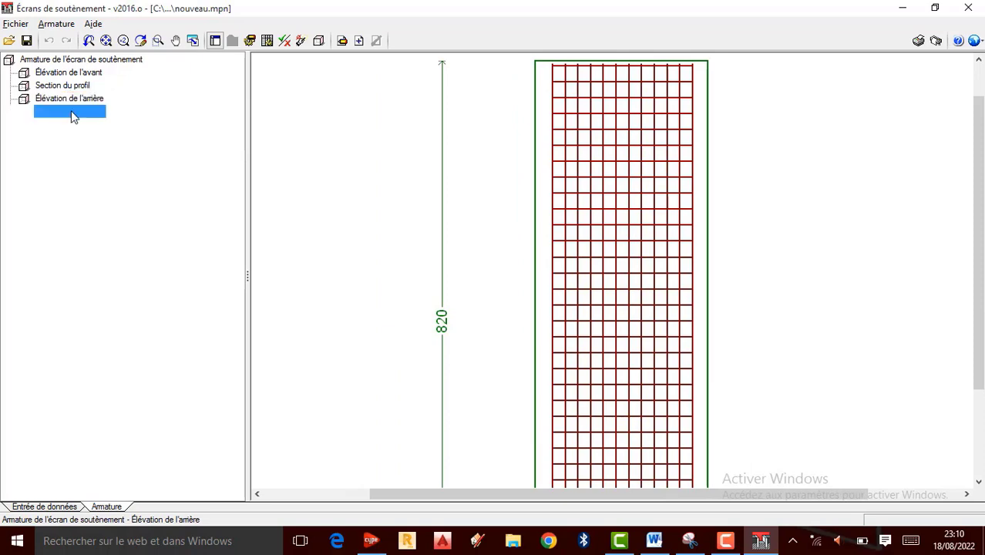
pyautogui.scroll(2, 754, 323)
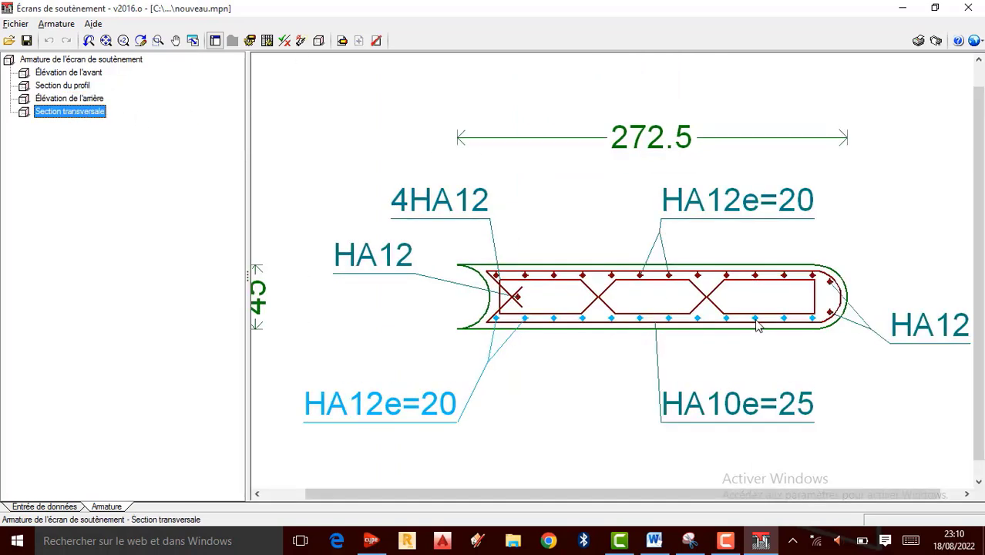
pyautogui.scroll(-1, 817, 340)
pyautogui.scroll(3, 593, 305)
pyautogui.scroll(1, 588, 299)
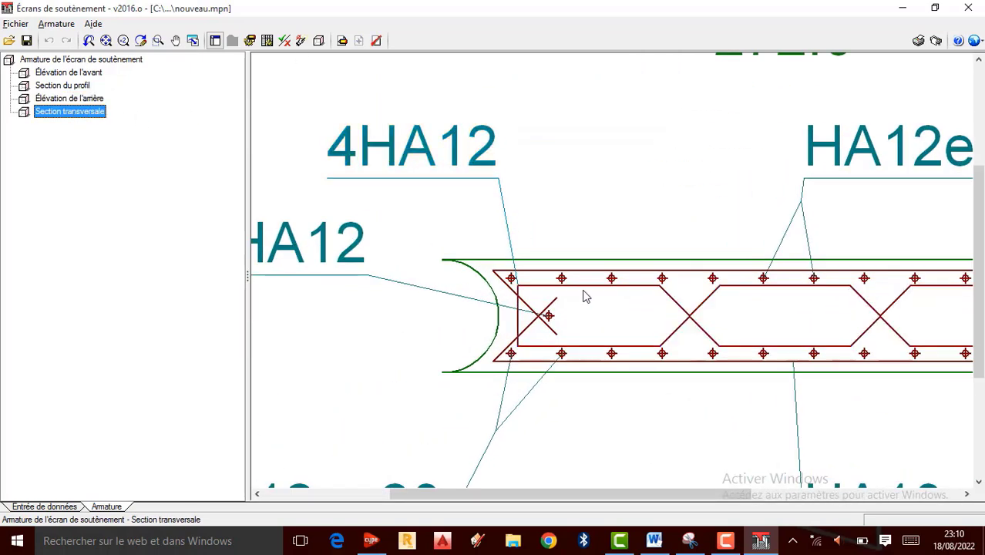
pyautogui.scroll(-2, 416, 250)
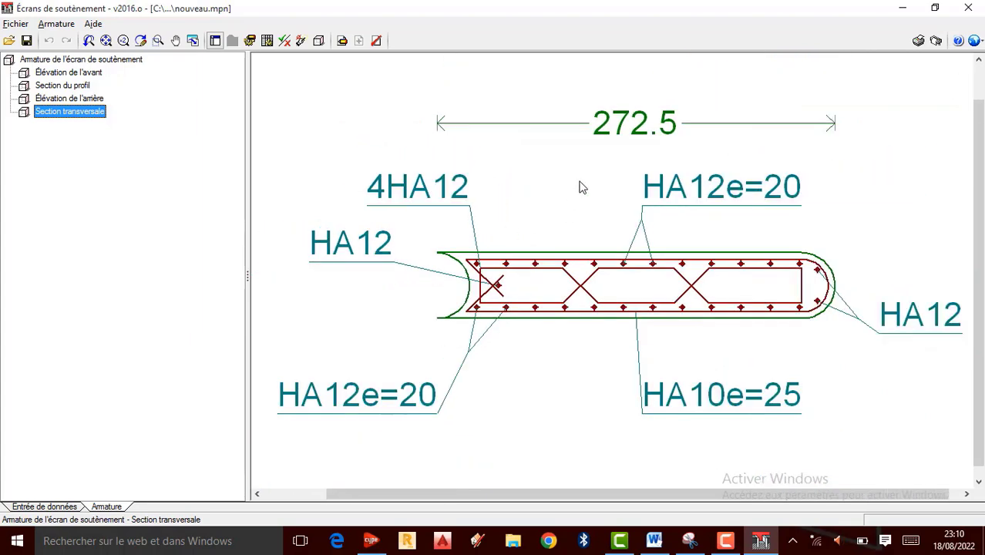
pyautogui.scroll(1, 582, 188)
pyautogui.scroll(1, 572, 183)
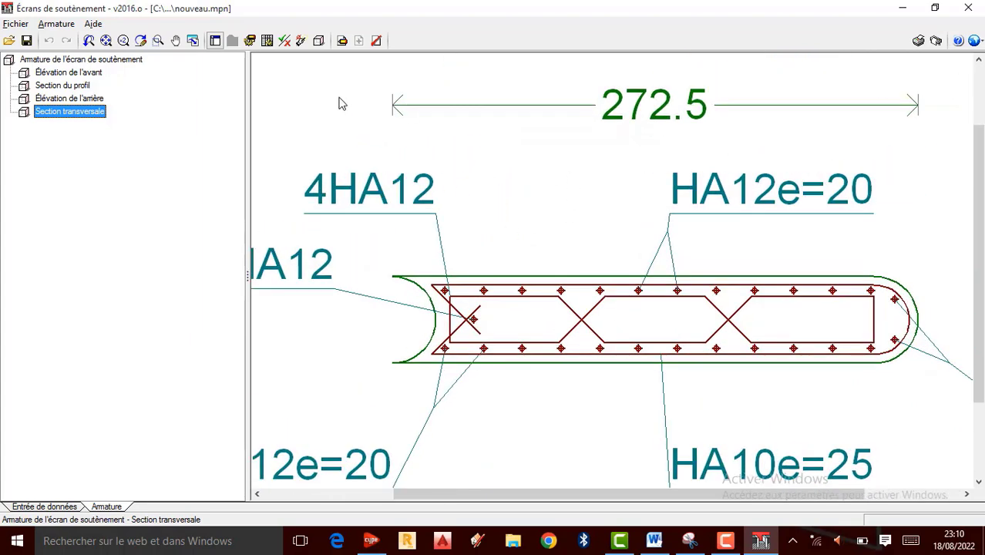
# Verify the wall's reinforcement and read the complete list of checks through to the additional information on the critical sections.
pyautogui.click(284, 41)
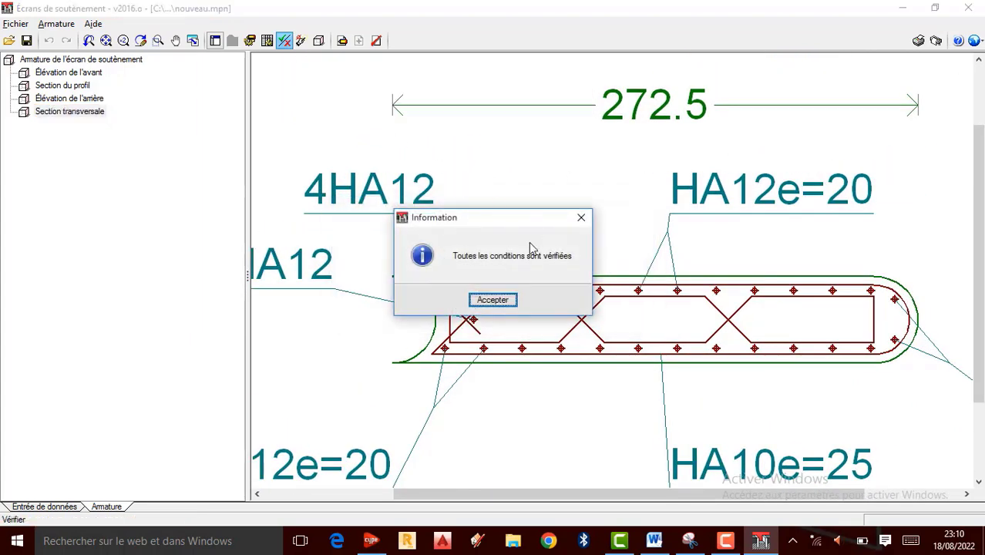
pyautogui.click(506, 300)
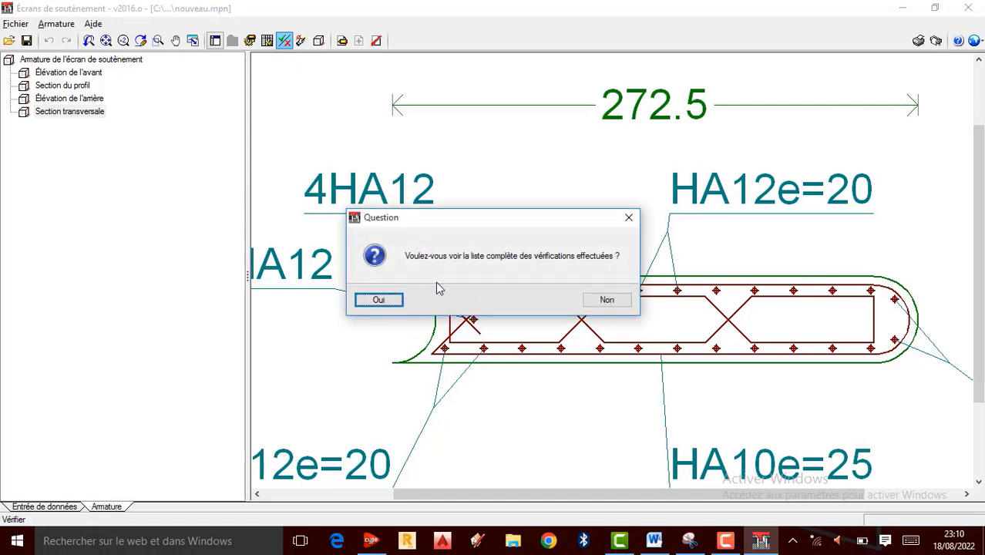
pyautogui.click(379, 300)
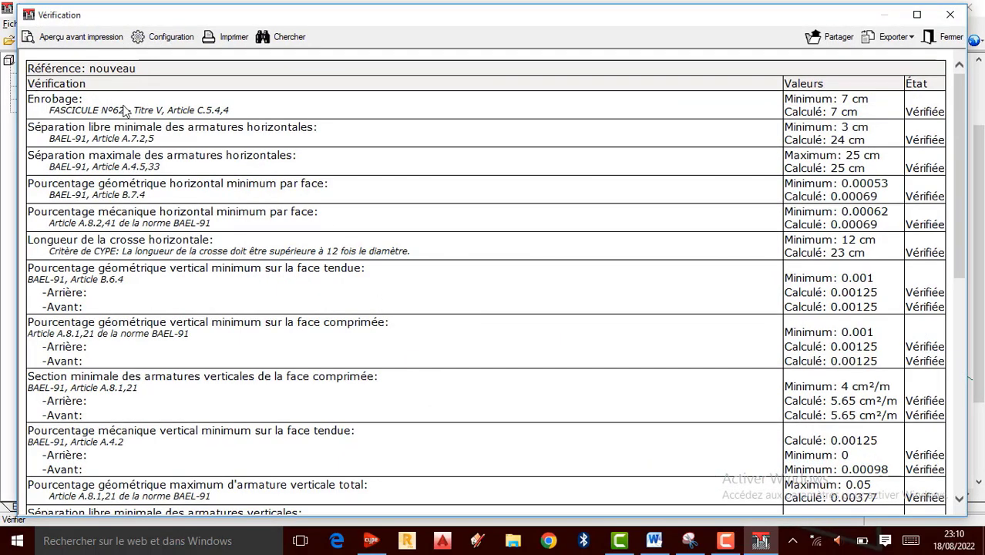
pyautogui.scroll(-3, 208, 181)
pyautogui.scroll(-4, 208, 181)
pyautogui.scroll(7, 799, 99)
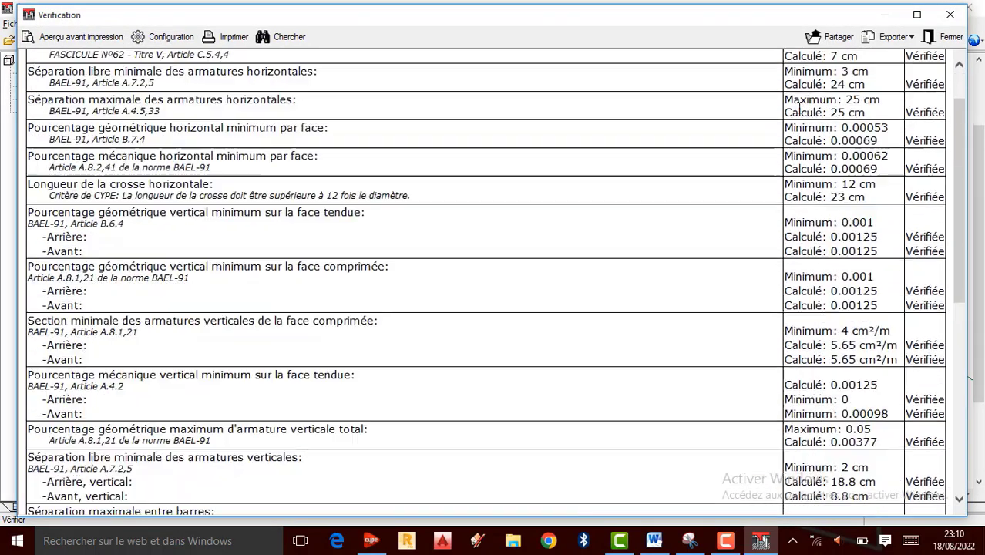
pyautogui.scroll(-10, 913, 223)
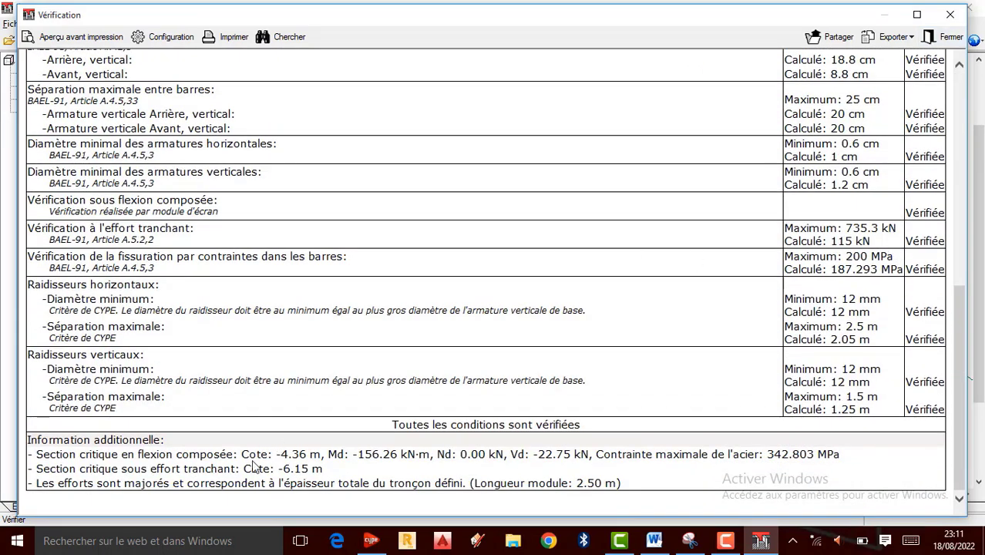
pyautogui.scroll(10, 262, 471)
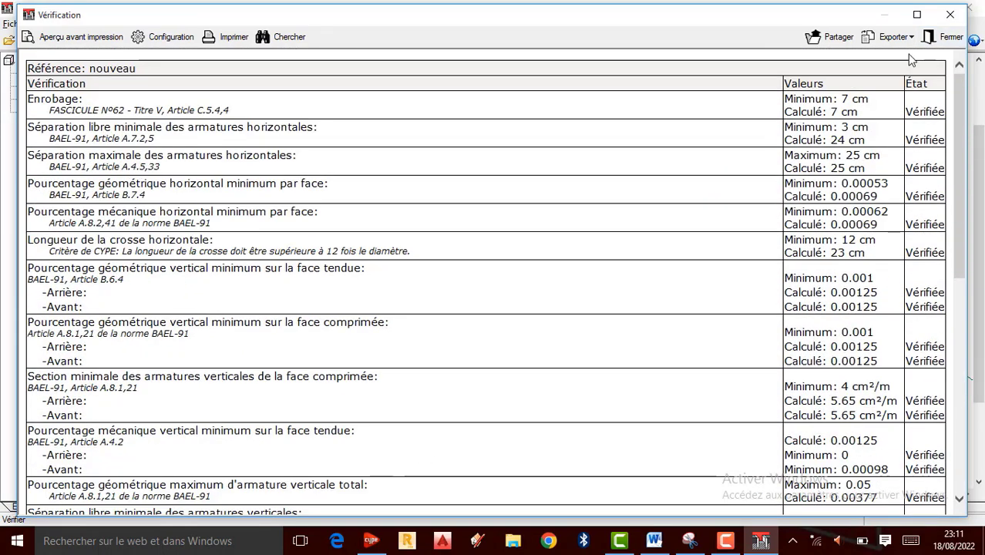
pyautogui.click(944, 36)
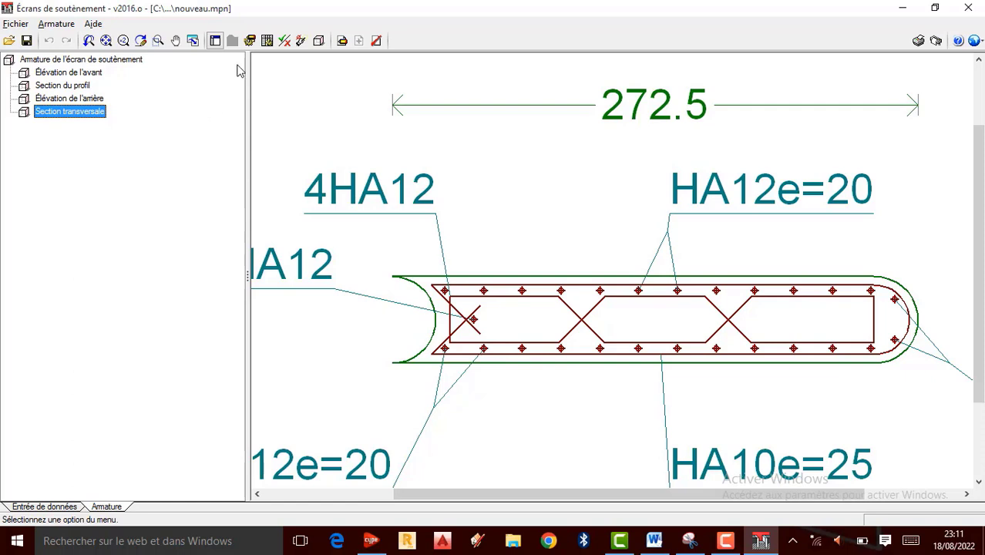
# Look at the reinforcement tables and the blank new-table form for the rear vertical bars, closing both without entering anything.
pyautogui.click(267, 41)
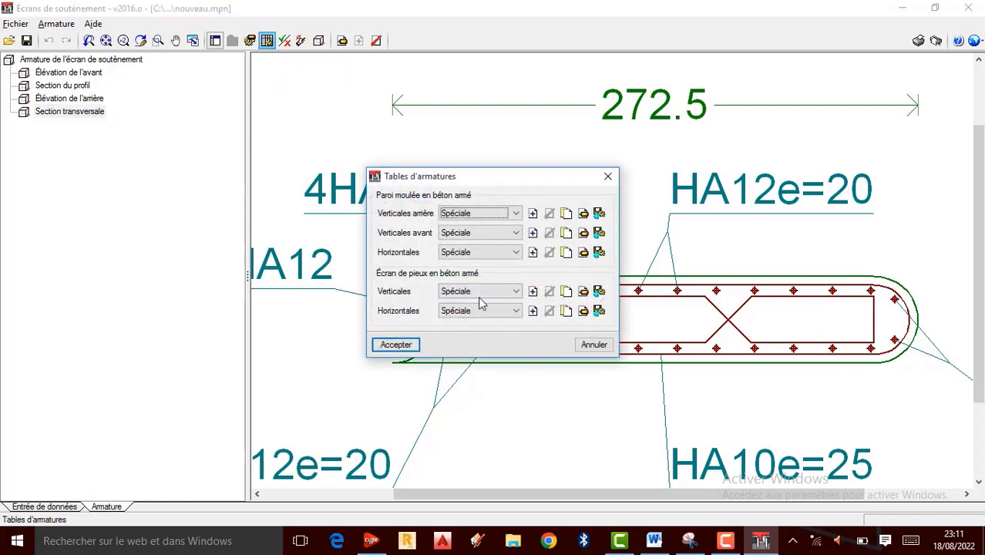
pyautogui.click(533, 213)
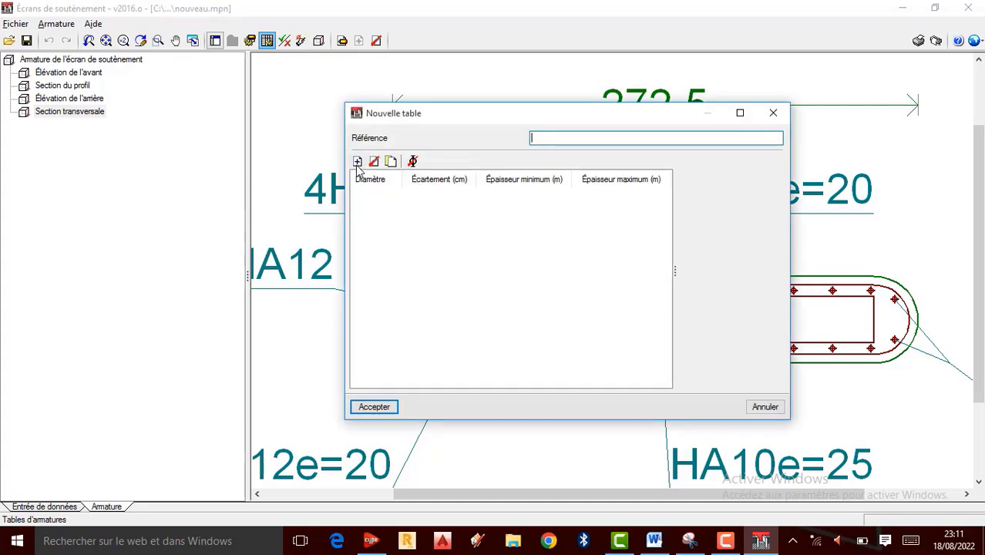
pyautogui.click(773, 116)
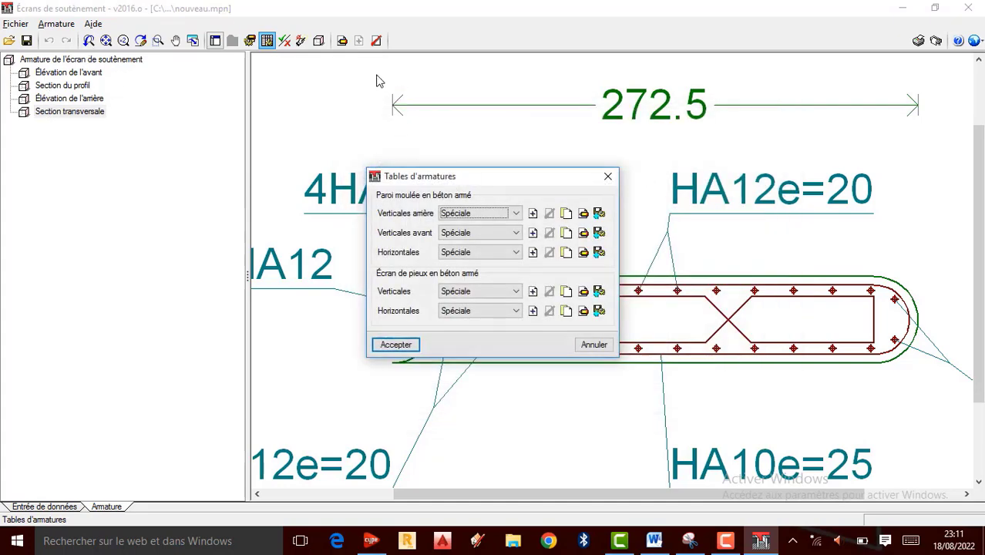
pyautogui.click(608, 178)
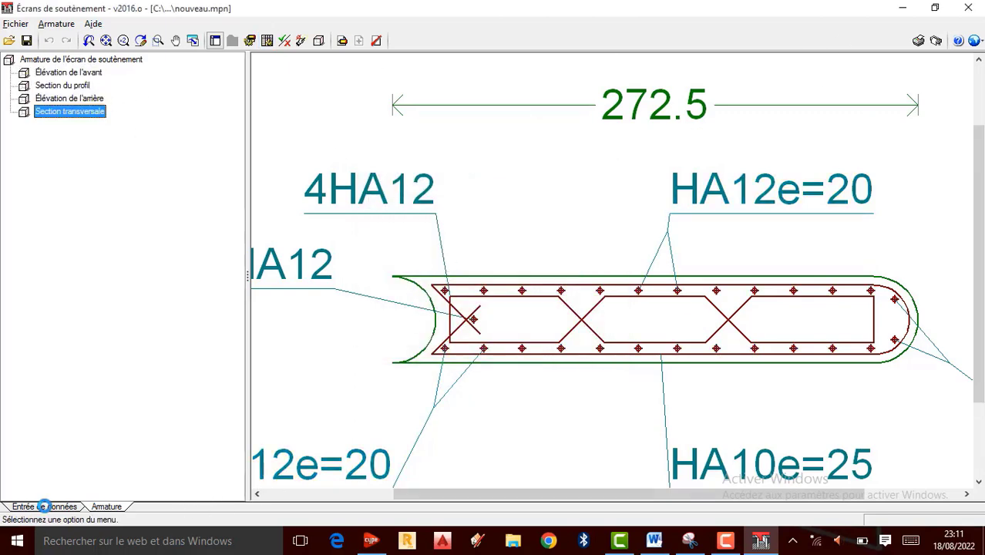
# Return to the wall's data entry and look at the new soil layer form, closing it without entering anything.
pyautogui.click(44, 507)
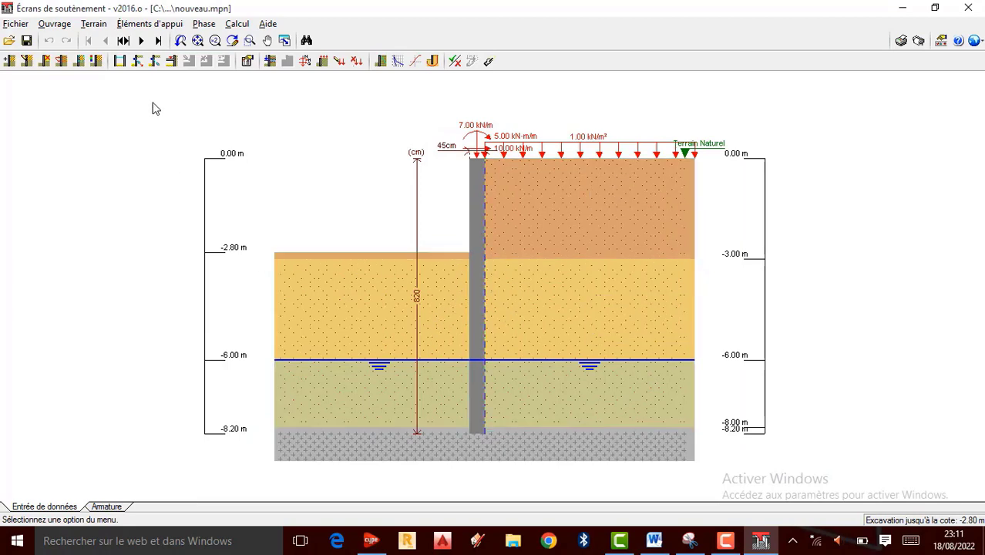
pyautogui.click(54, 24)
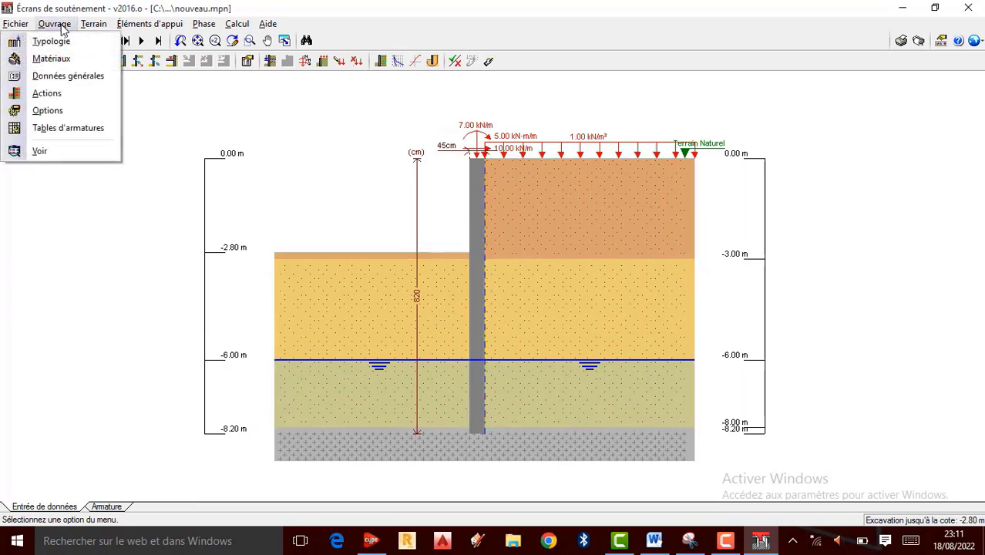
pyautogui.click(147, 92)
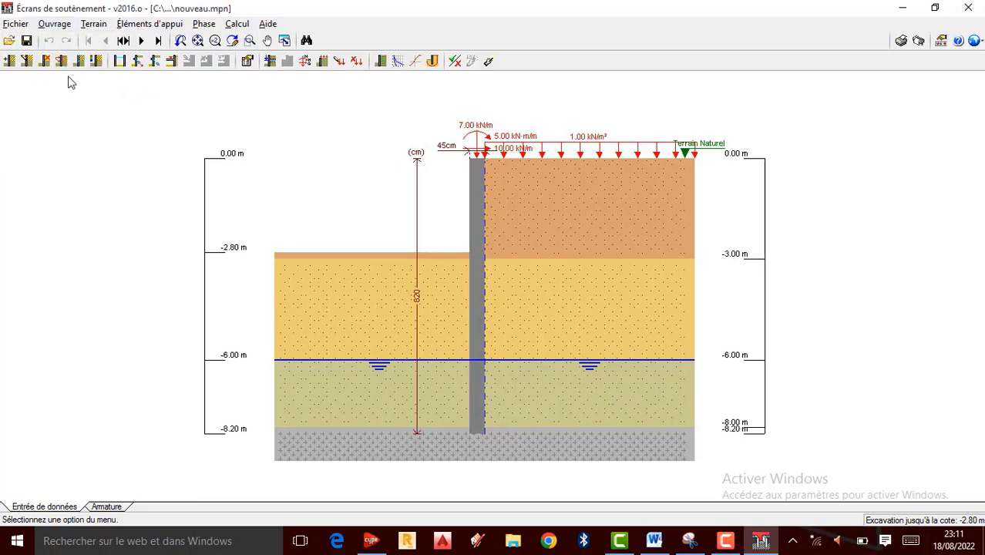
pyautogui.click(10, 63)
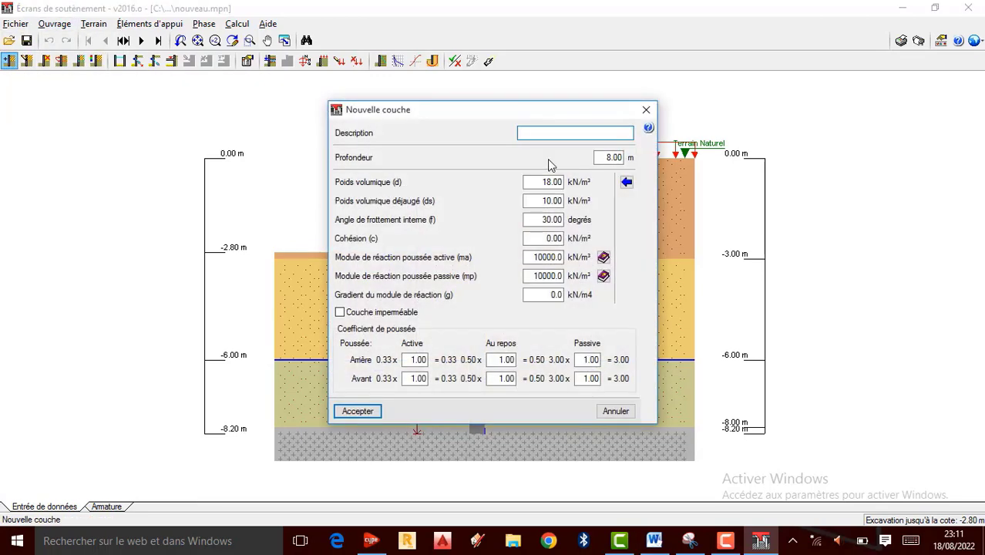
pyautogui.click(646, 111)
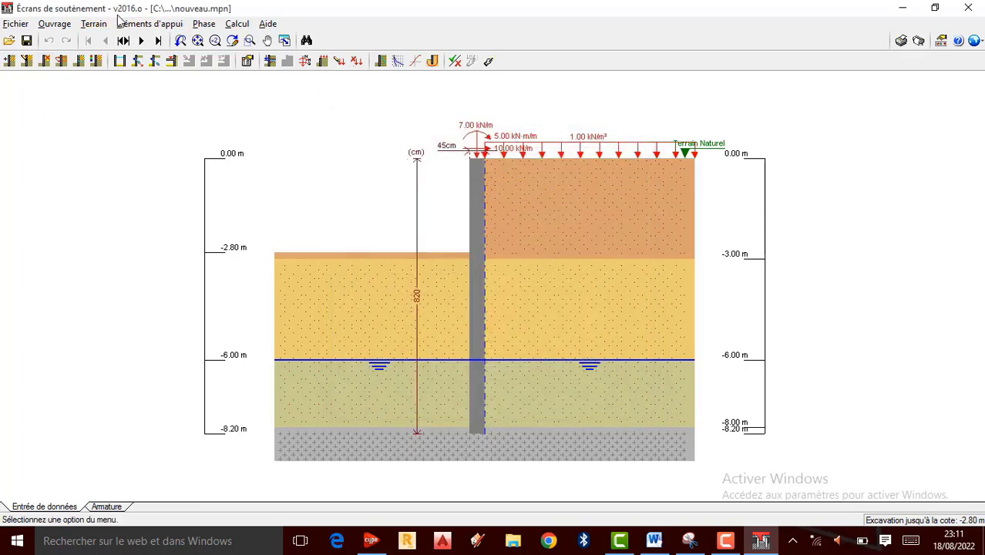
# Set the wall height to 9 m in the general data.
pyautogui.click(55, 25)
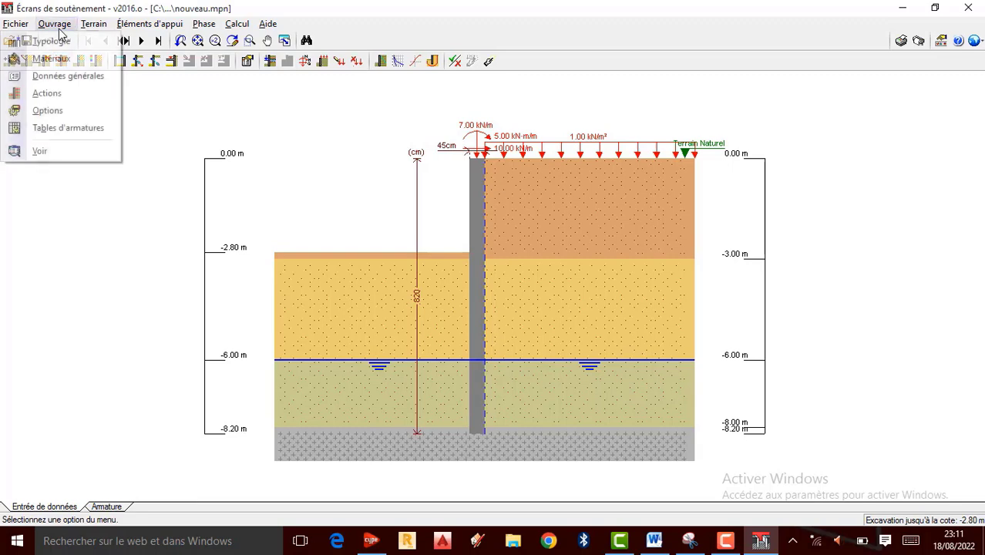
pyautogui.click(69, 77)
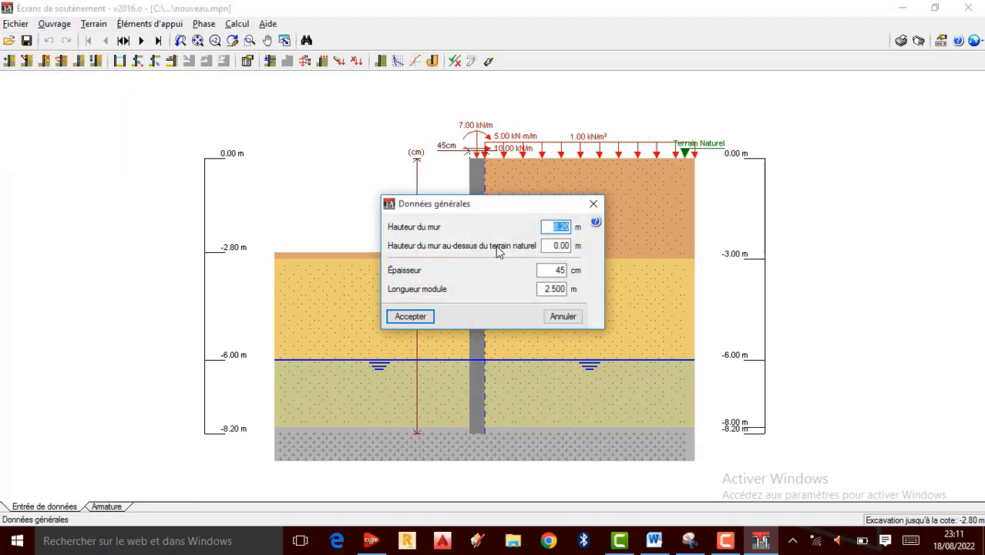
pyautogui.write('9')
pyautogui.click(424, 317)
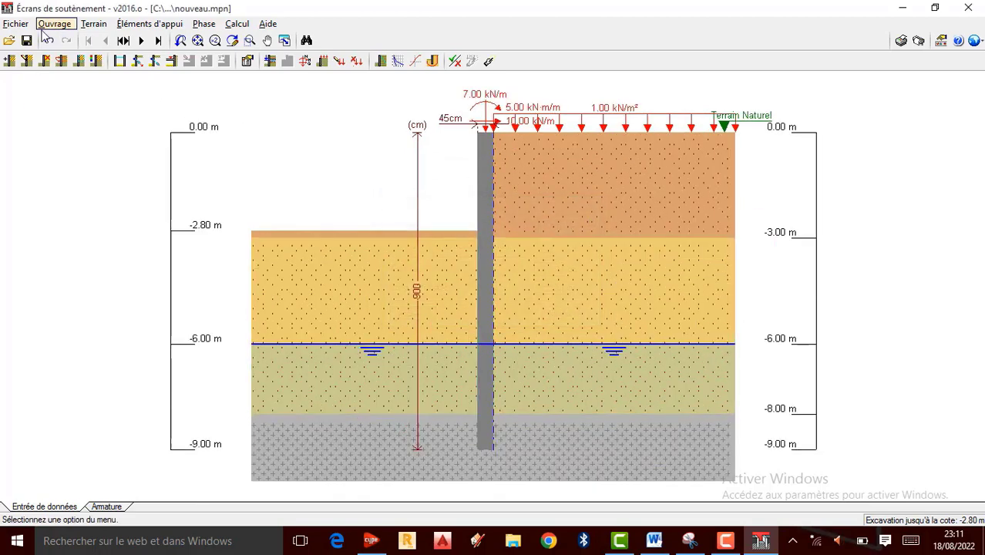
# Set the wall thickness to 50 cm in the general data.
pyautogui.click(15, 23)
pyautogui.moveTo(54, 23)
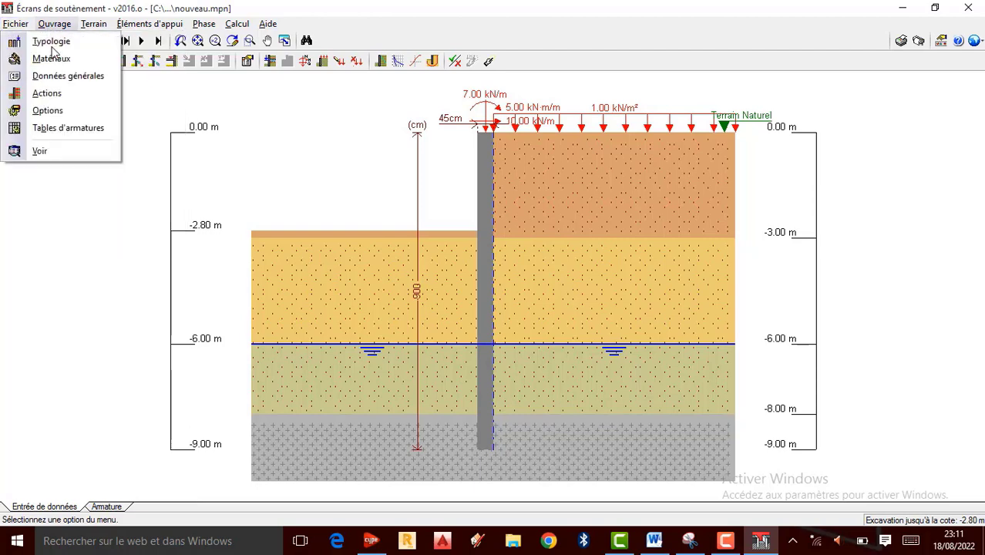
pyautogui.click(46, 75)
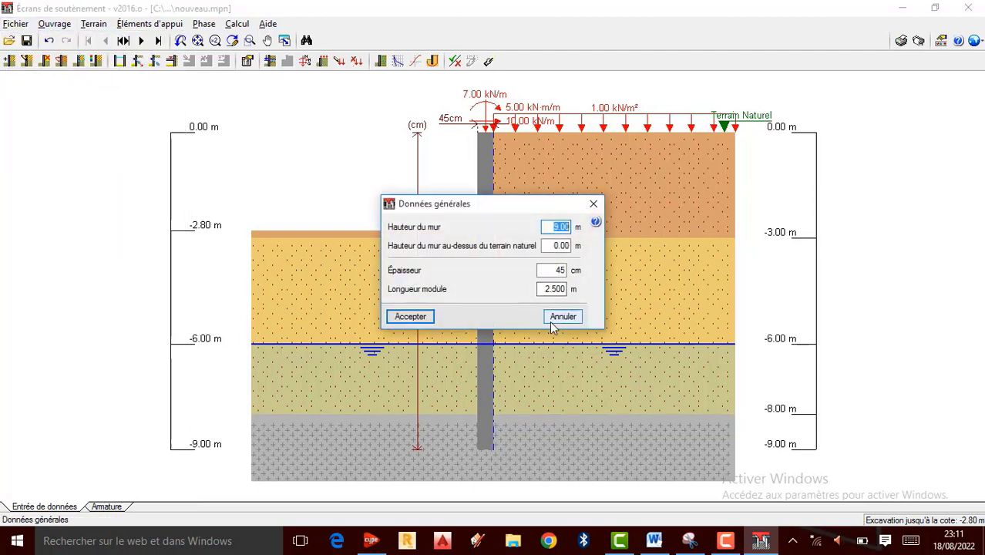
pyautogui.doubleClick(555, 270)
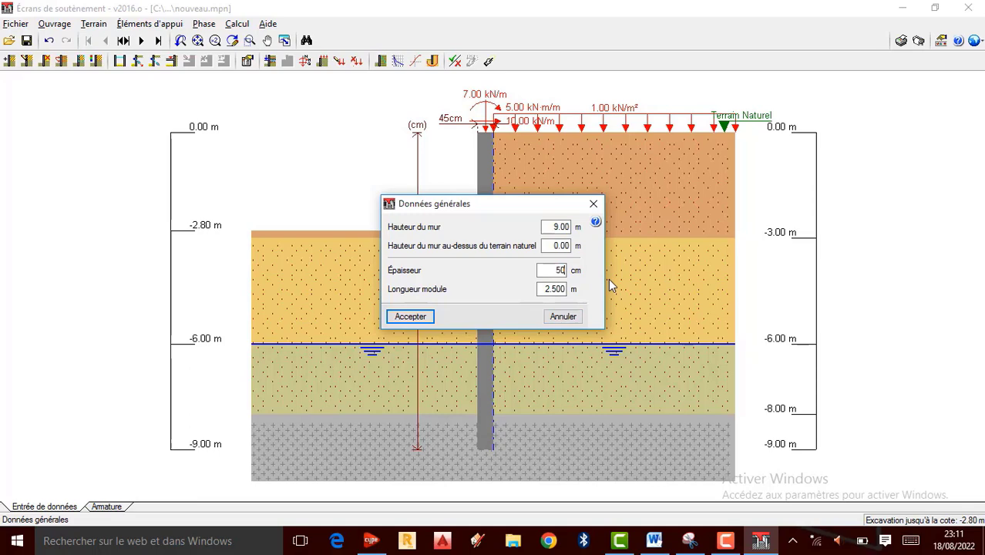
pyautogui.write('50')
pyautogui.click(414, 319)
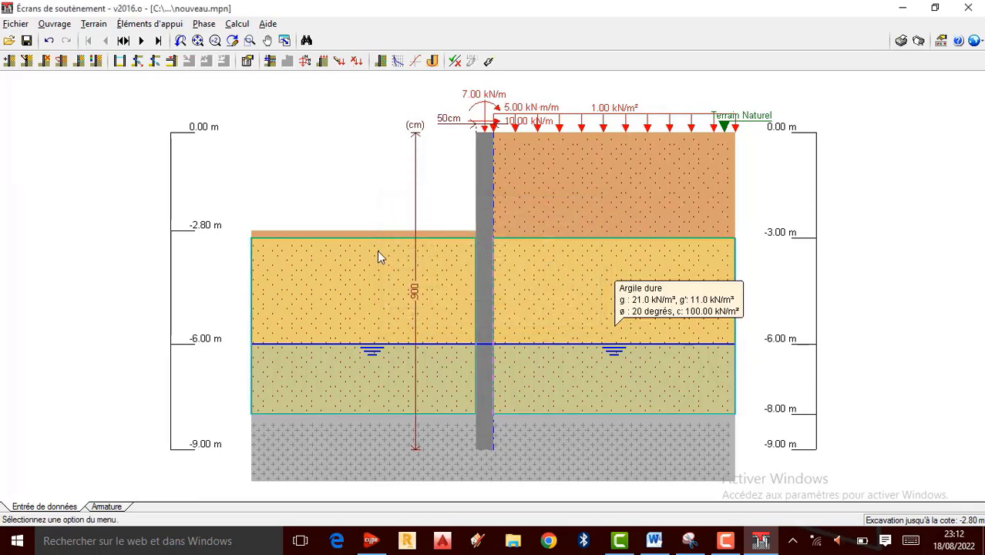
# Recalculate all 7 phases for the modified wall and examine the regenerated reinforcement in its cross-section.
pyautogui.click(109, 507)
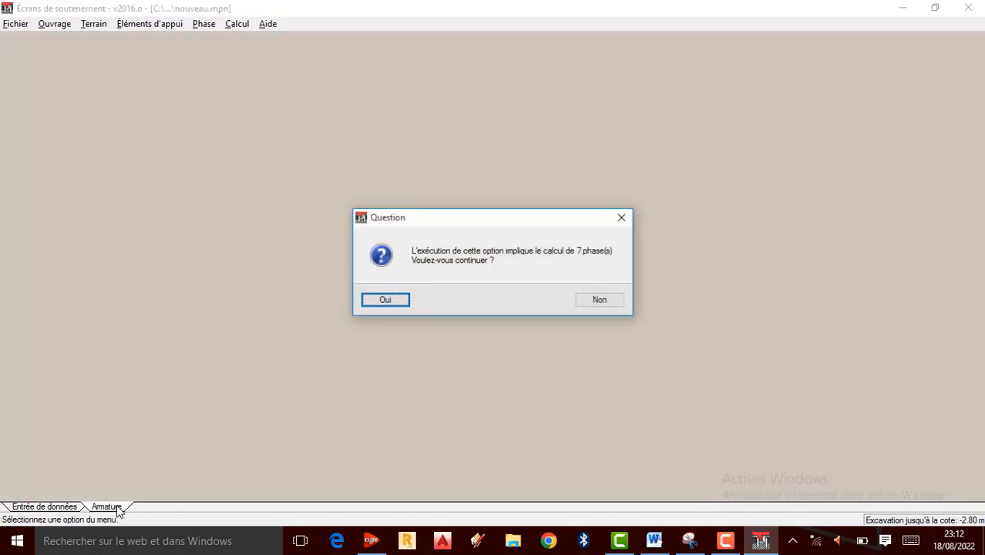
pyautogui.click(385, 299)
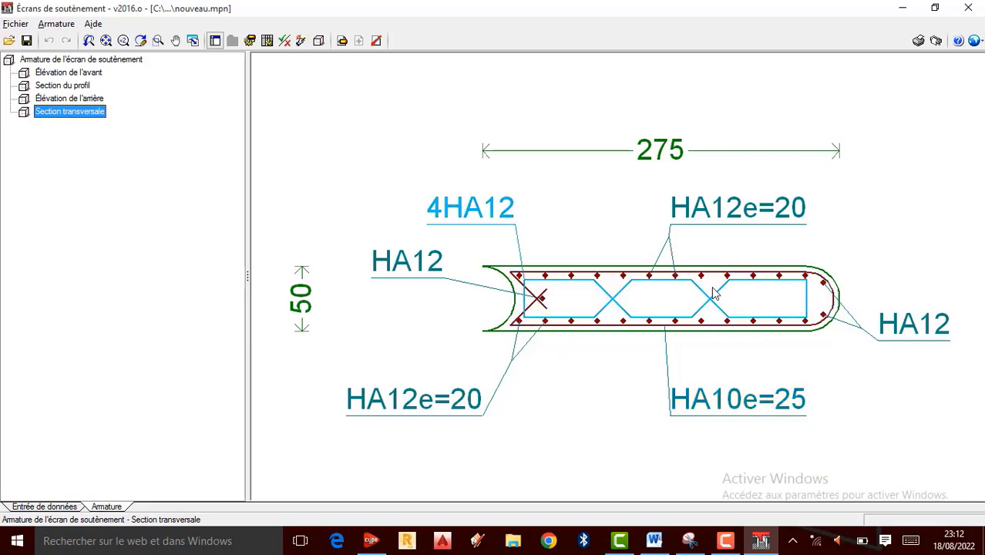
pyautogui.scroll(2, 688, 301)
pyautogui.scroll(-2, 763, 330)
pyautogui.scroll(2, 572, 237)
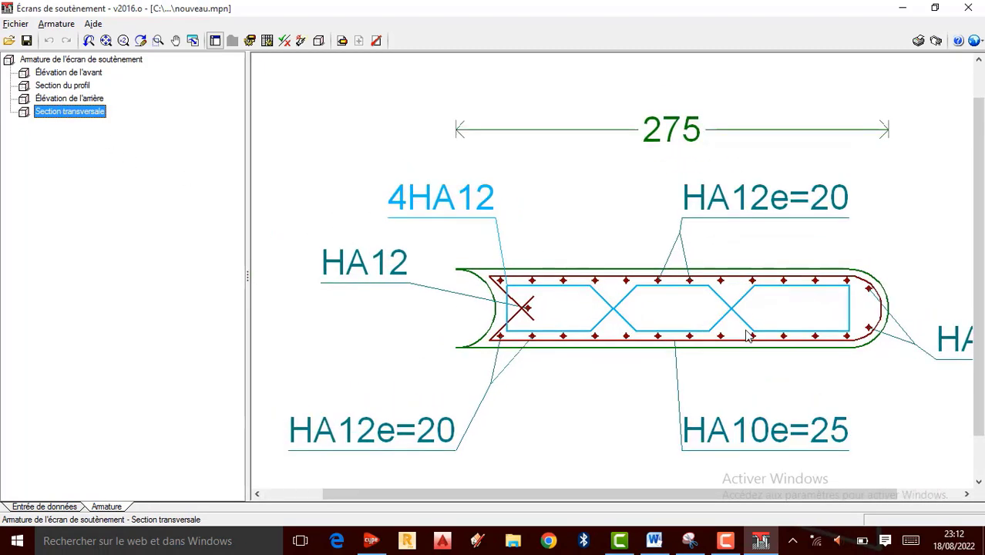
pyautogui.scroll(-2, 572, 262)
pyautogui.scroll(2, 574, 288)
pyautogui.scroll(-3, 585, 308)
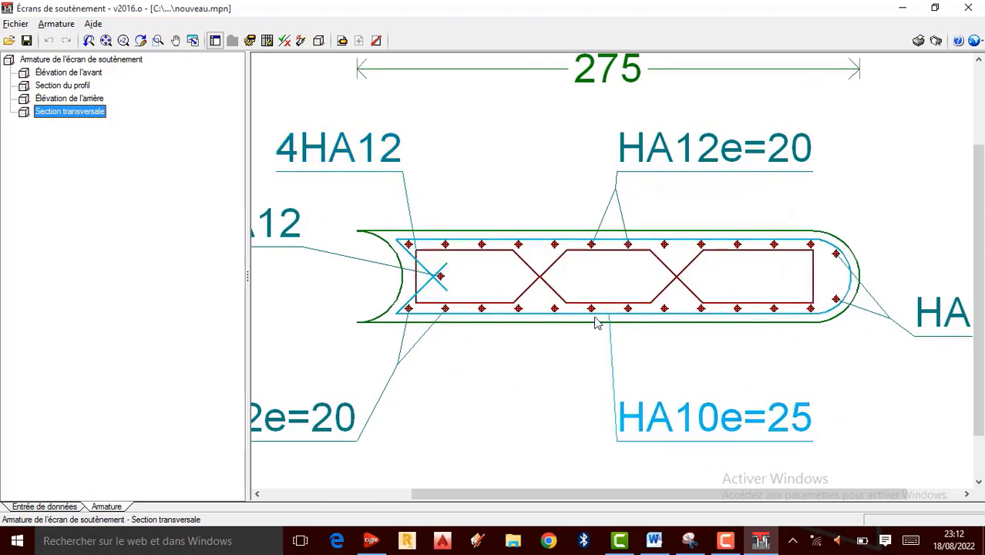
# Examine the updated reinforcement in the rear elevation, the profile section and the front elevation.
pyautogui.click(85, 99)
pyautogui.scroll(2, 678, 273)
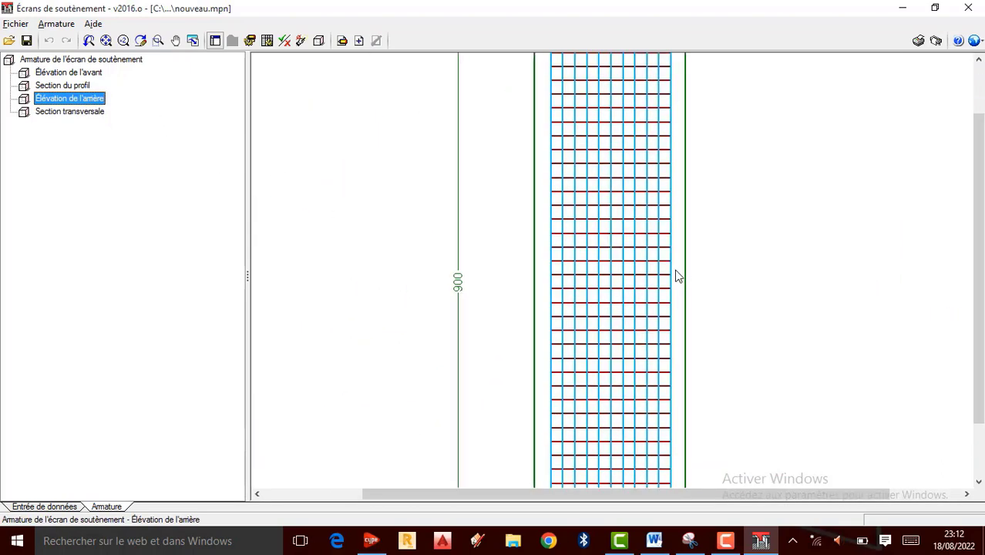
pyautogui.click(61, 86)
pyautogui.scroll(2, 621, 257)
pyautogui.scroll(1, 621, 257)
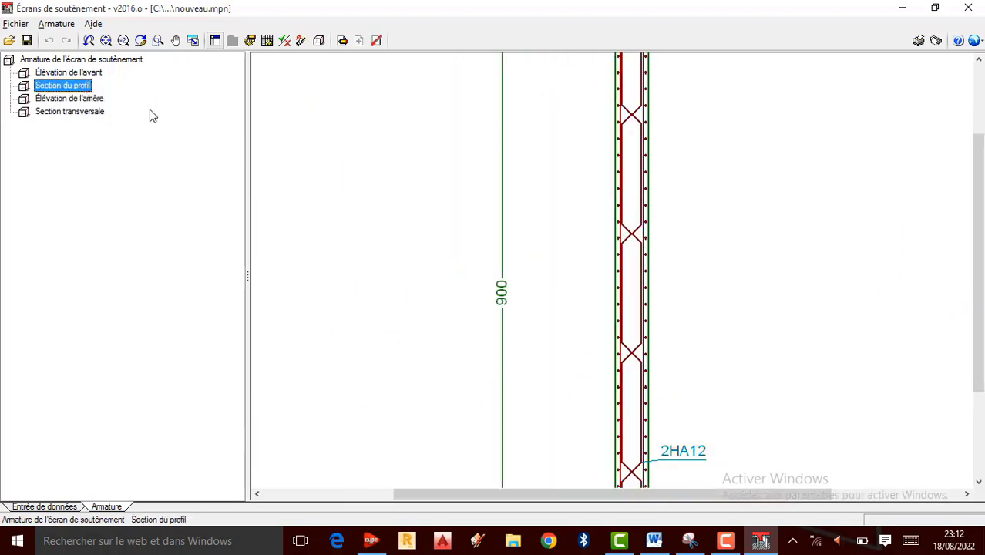
pyautogui.click(62, 73)
pyautogui.scroll(1, 589, 260)
pyautogui.scroll(1, 549, 256)
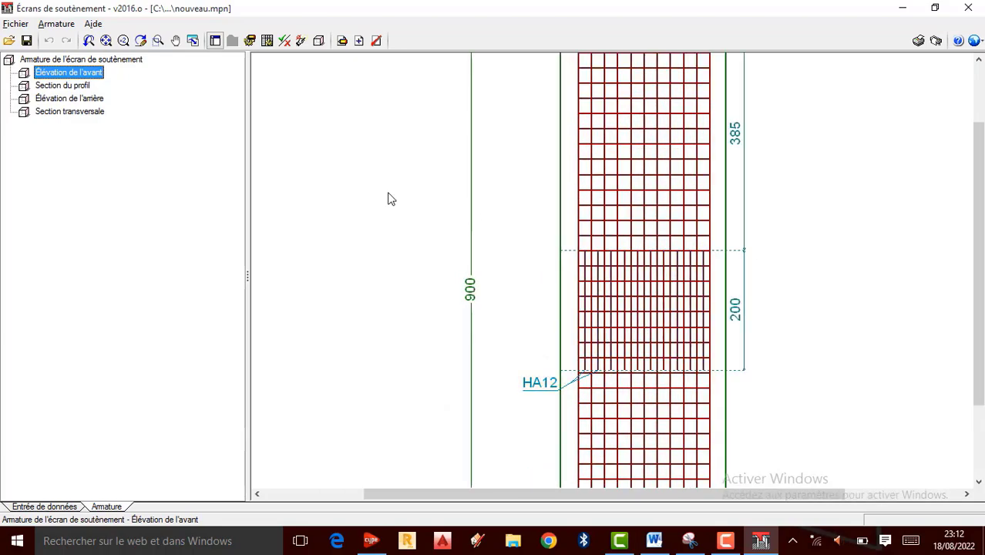
# Review the cross-section and the complete reinforcement drawing of the wall, and activate the contextual help on the cross-section view.
pyautogui.click(77, 112)
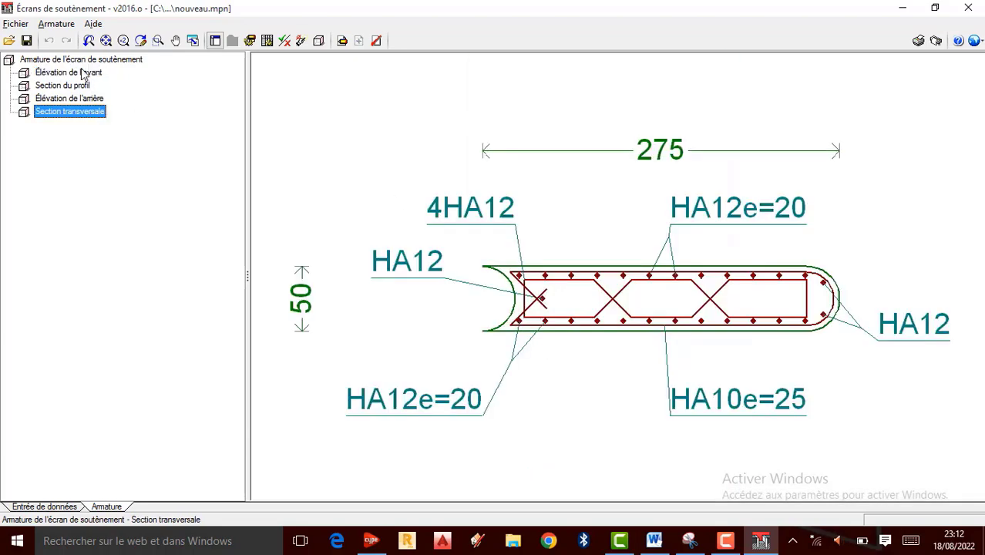
pyautogui.click(75, 60)
pyautogui.scroll(2, 697, 259)
pyautogui.scroll(-1, 635, 343)
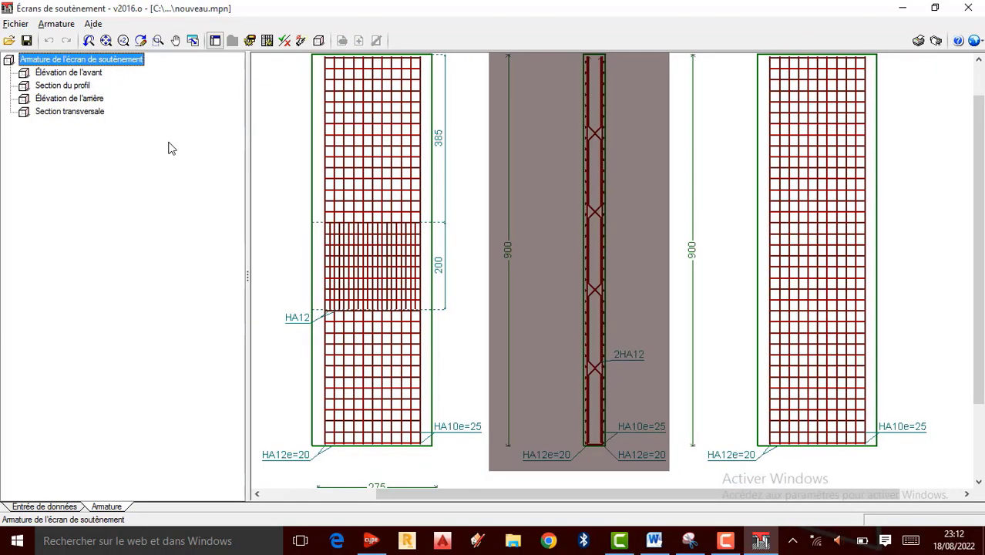
pyautogui.click(73, 112)
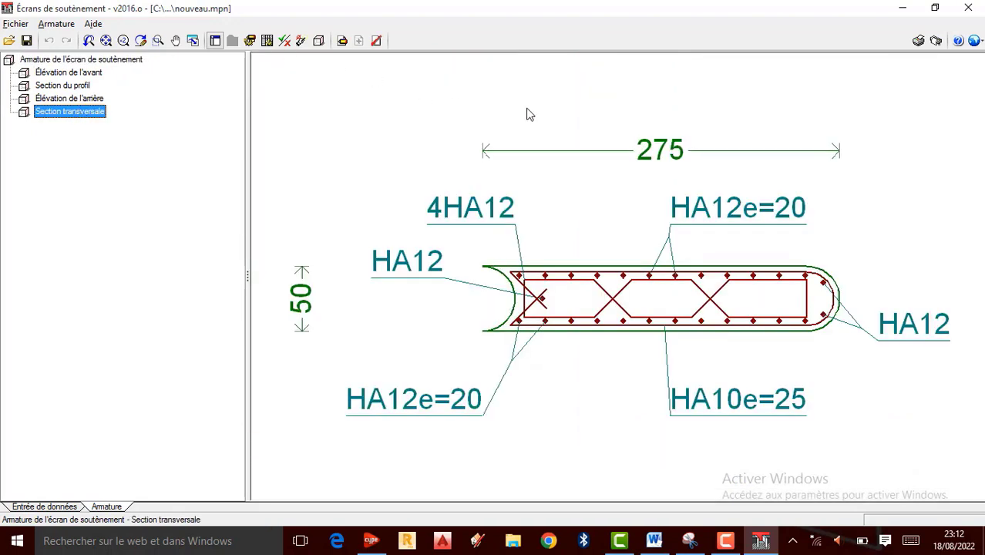
pyautogui.click(958, 42)
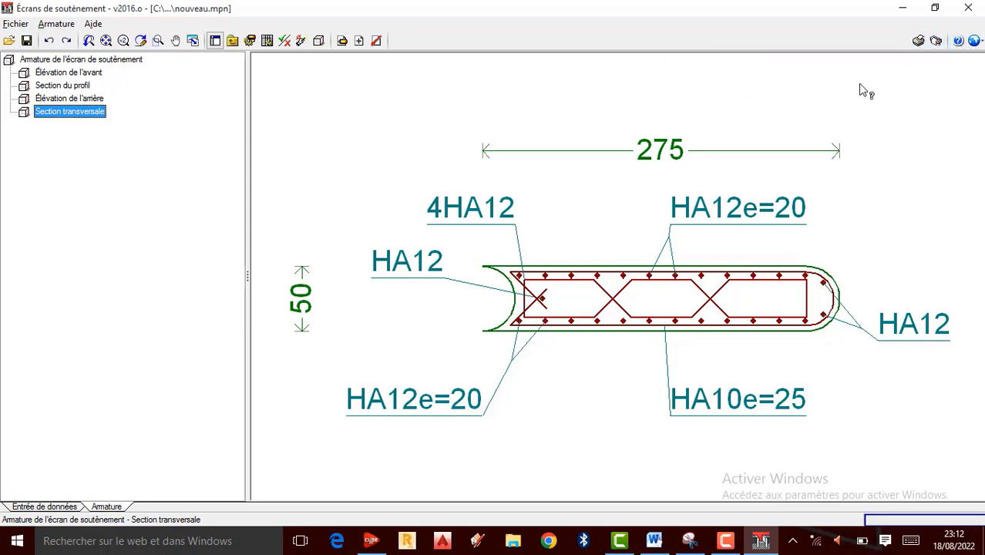